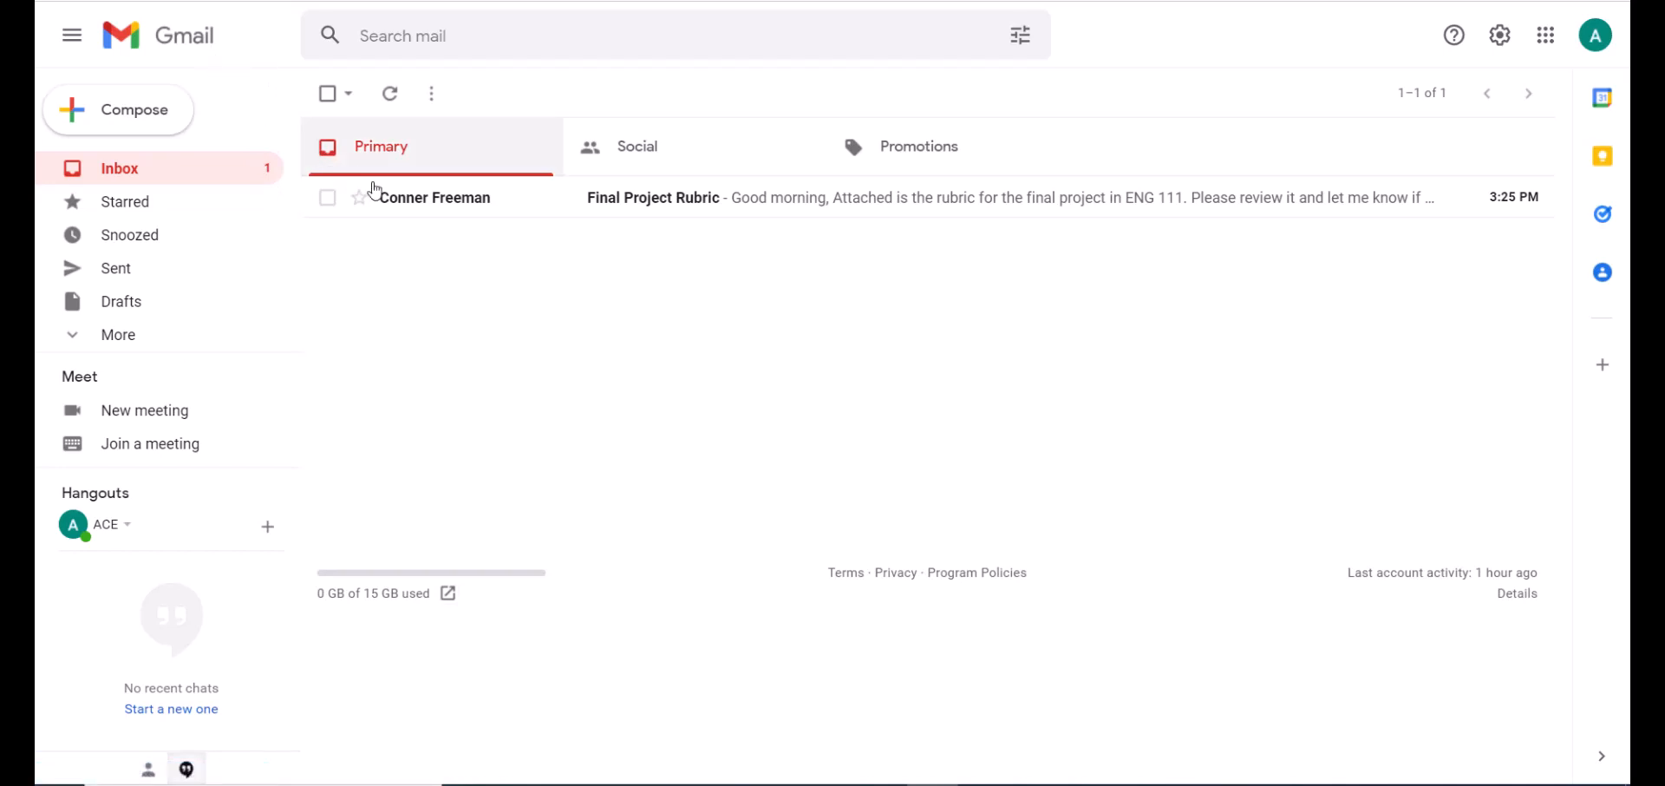
Open the Final Project Rubric email twice, returning to the inbox each time.
{"action": "left_click", "coordinate": [447, 214]}
{"action": "mouse_move", "coordinate": [437, 204]}
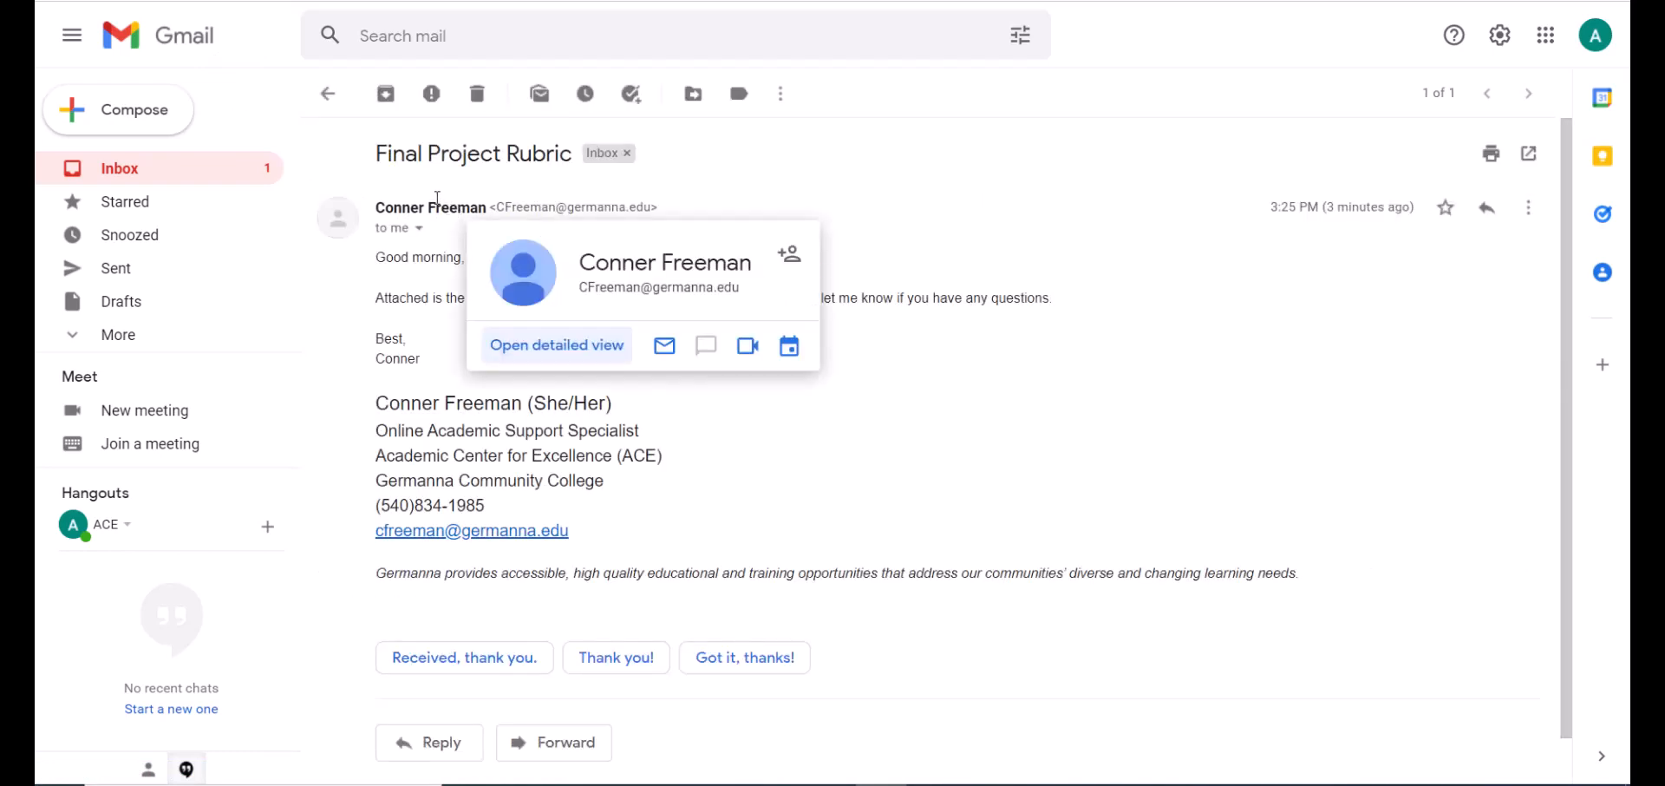
{"action": "left_click", "coordinate": [157, 48]}
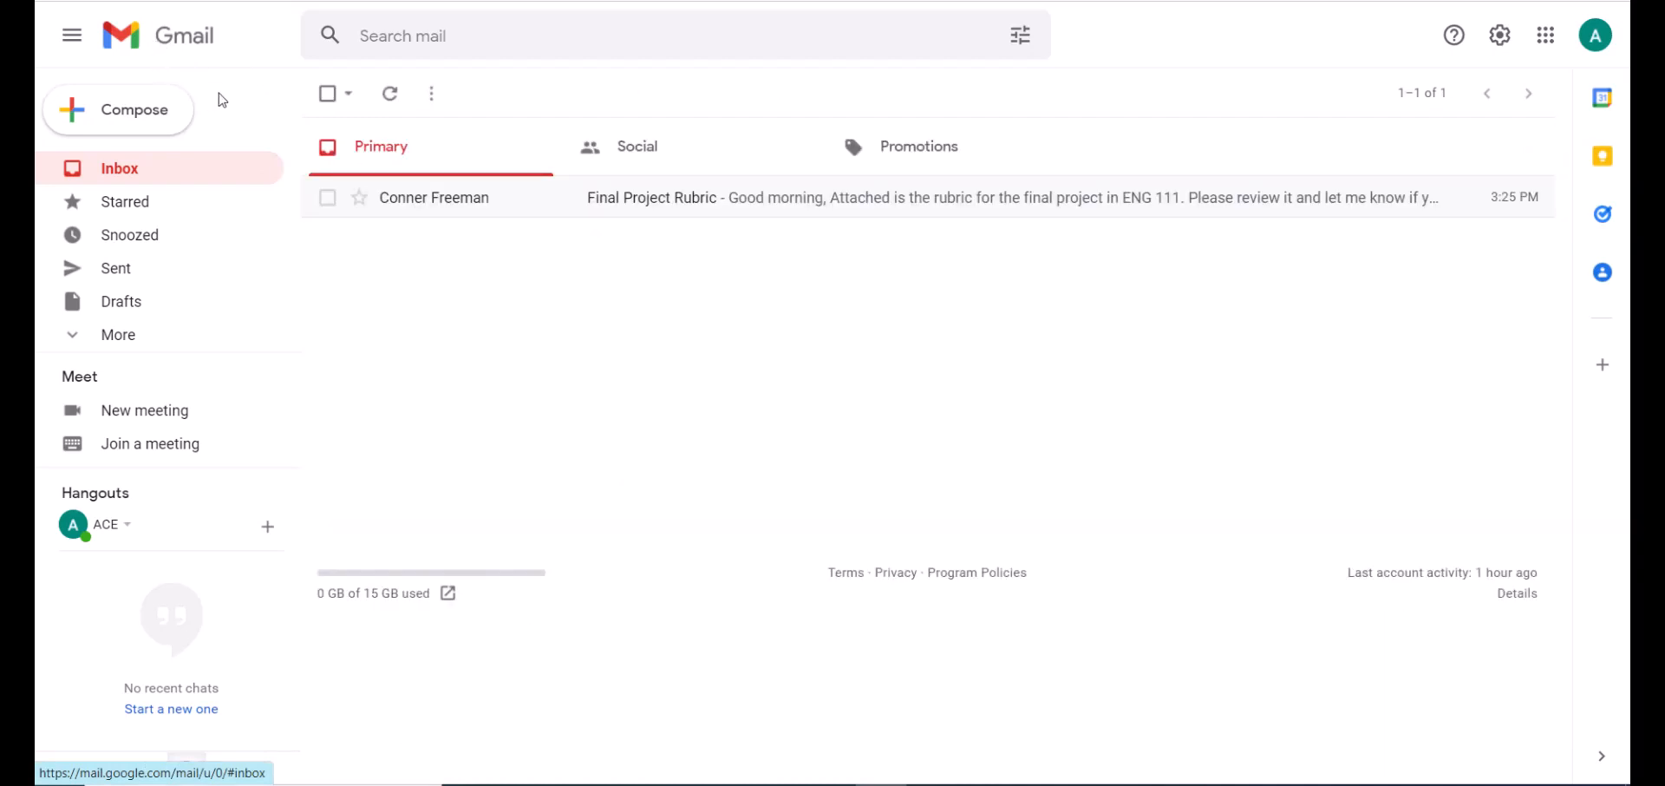
{"action": "left_click", "coordinate": [460, 208]}
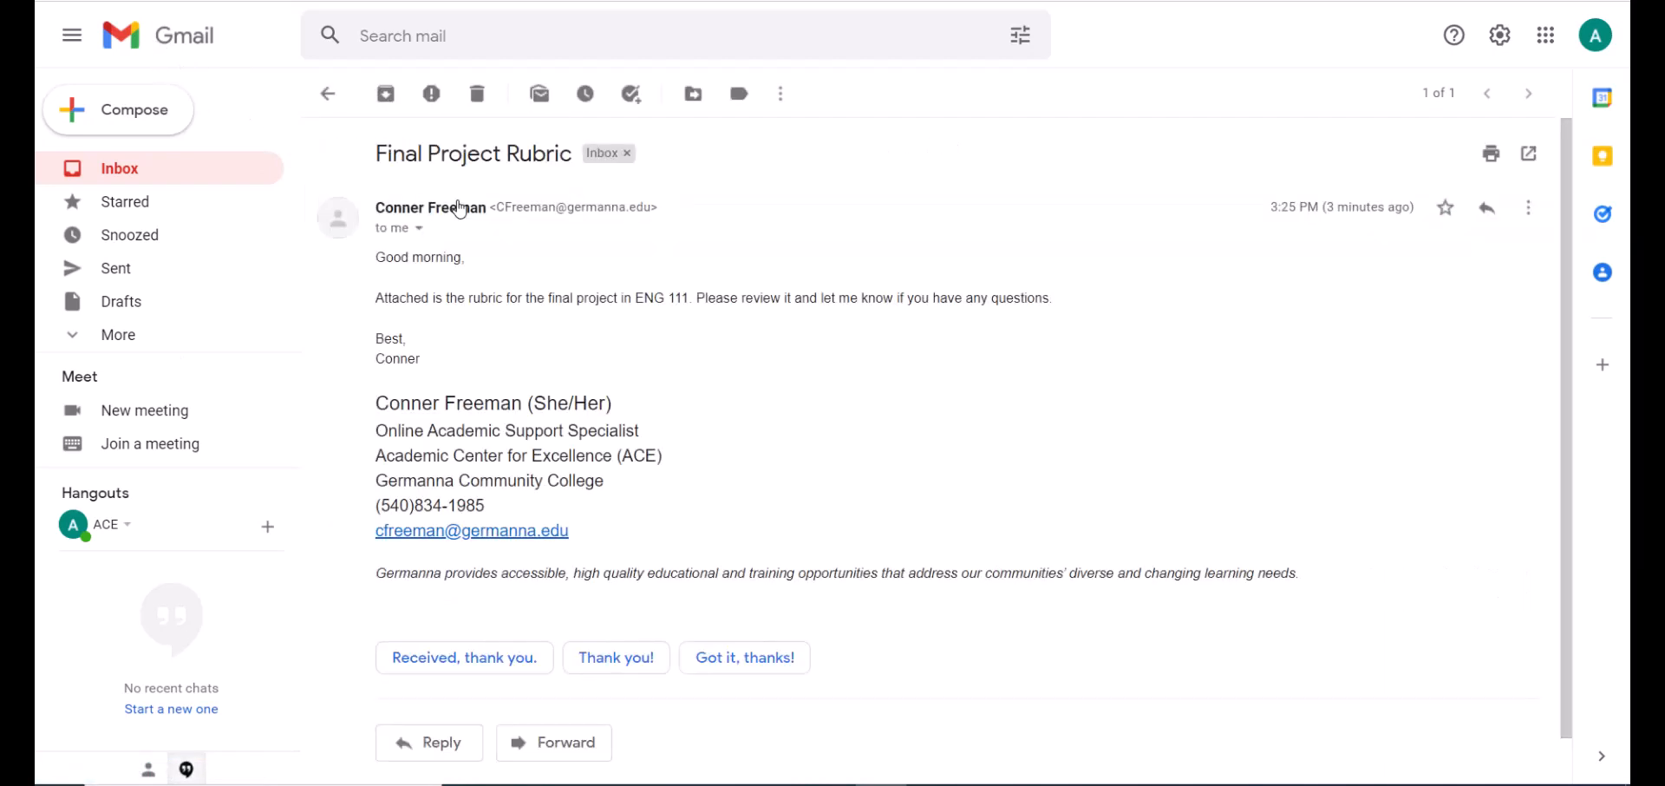
{"action": "left_click", "coordinate": [190, 180]}
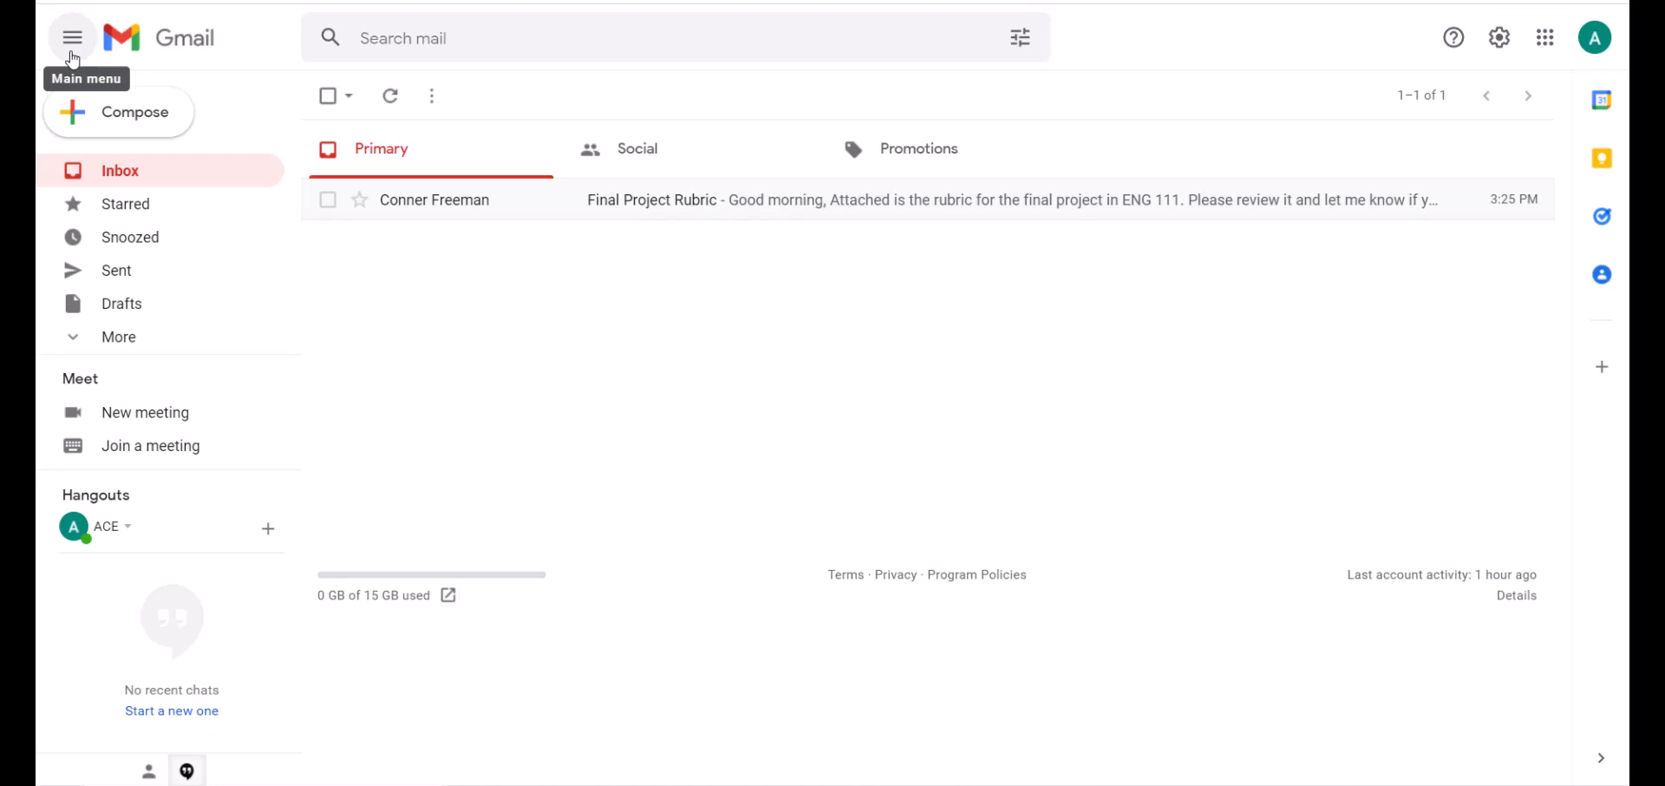
Toggle the main menu several times, leaving the sidebar collapsed to icons.
{"action": "left_click", "coordinate": [73, 59]}
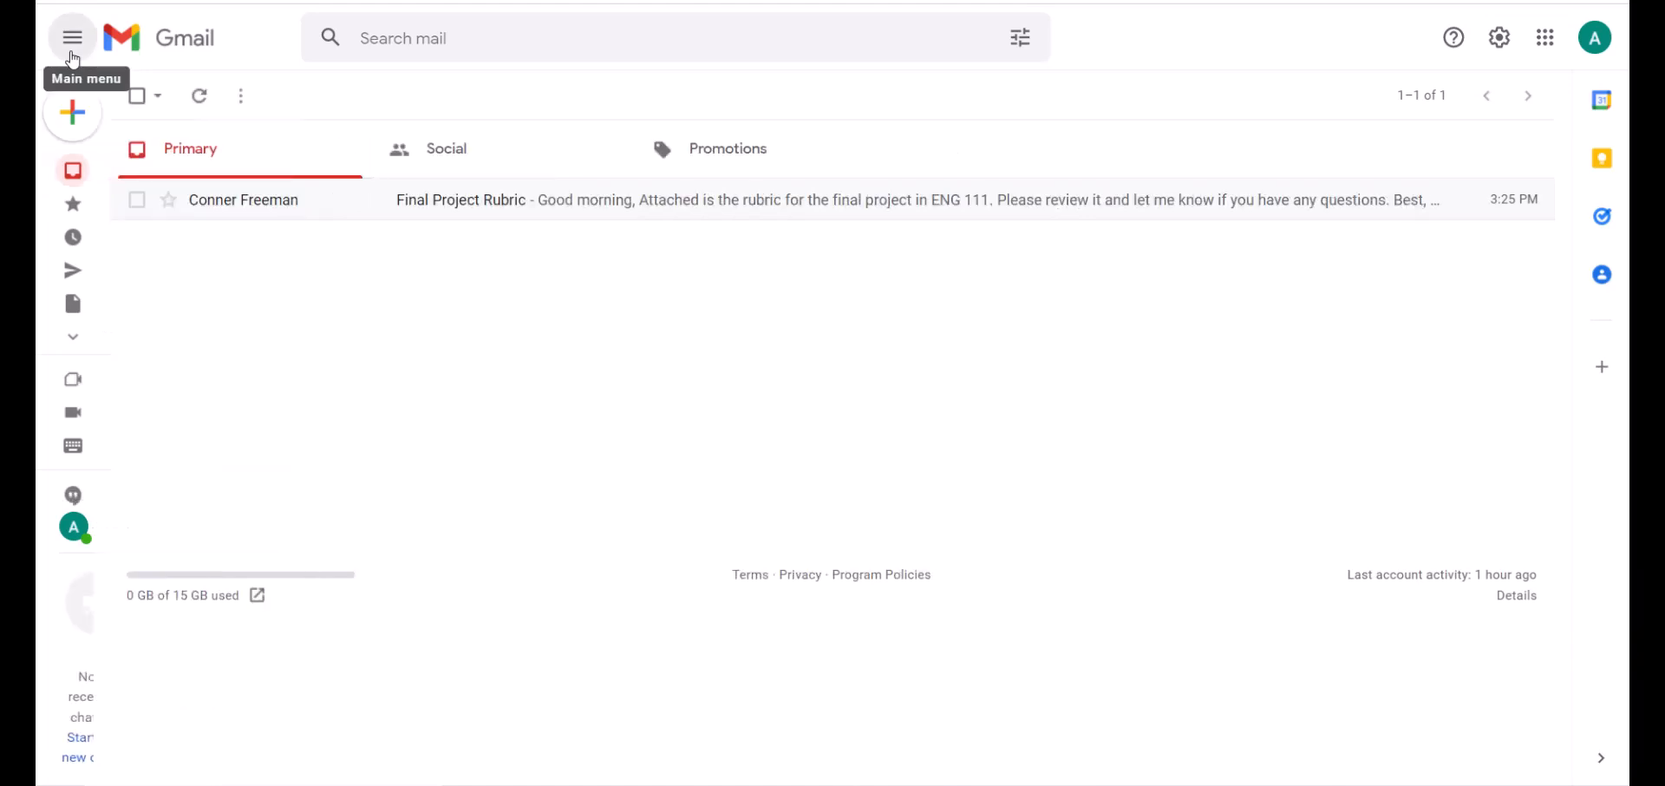
{"action": "left_click", "coordinate": [73, 59]}
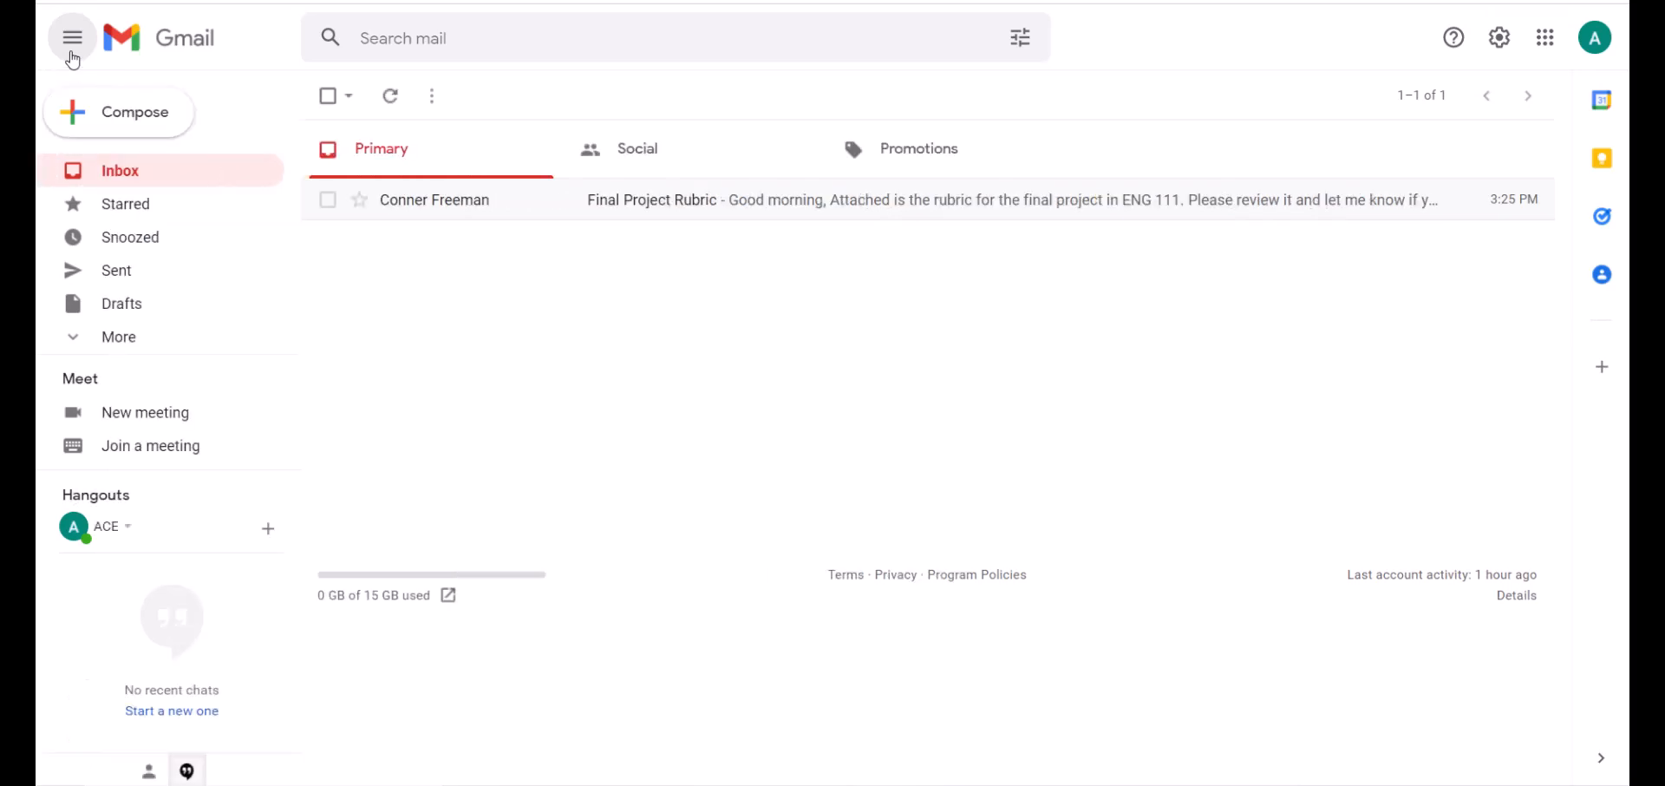
{"action": "left_click", "coordinate": [73, 58]}
{"action": "left_click", "coordinate": [73, 59]}
{"action": "left_click", "coordinate": [73, 59]}
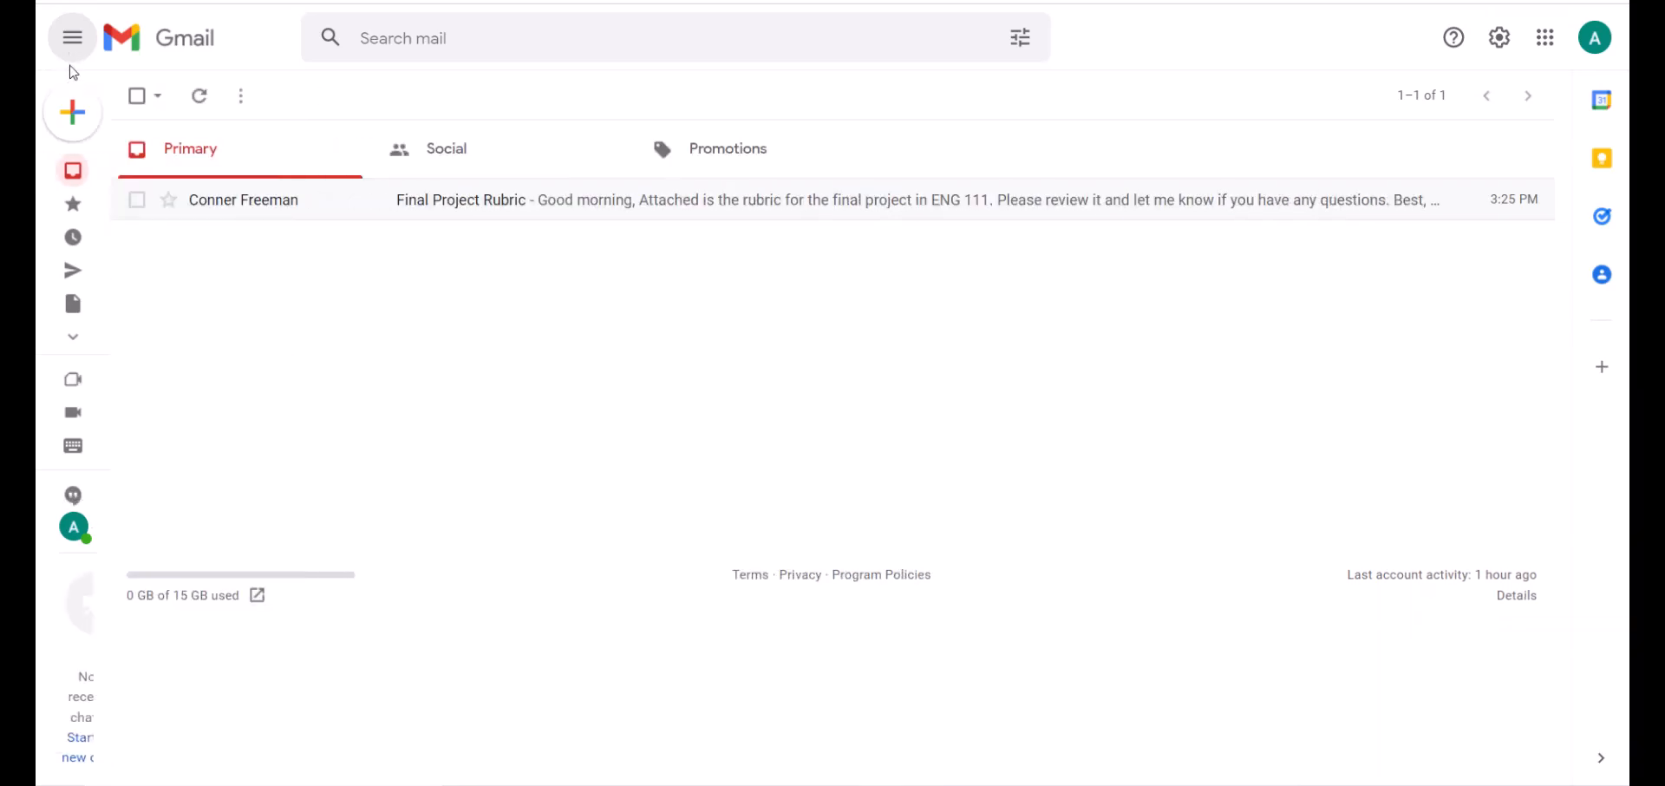
{"action": "mouse_move", "coordinate": [72, 139]}
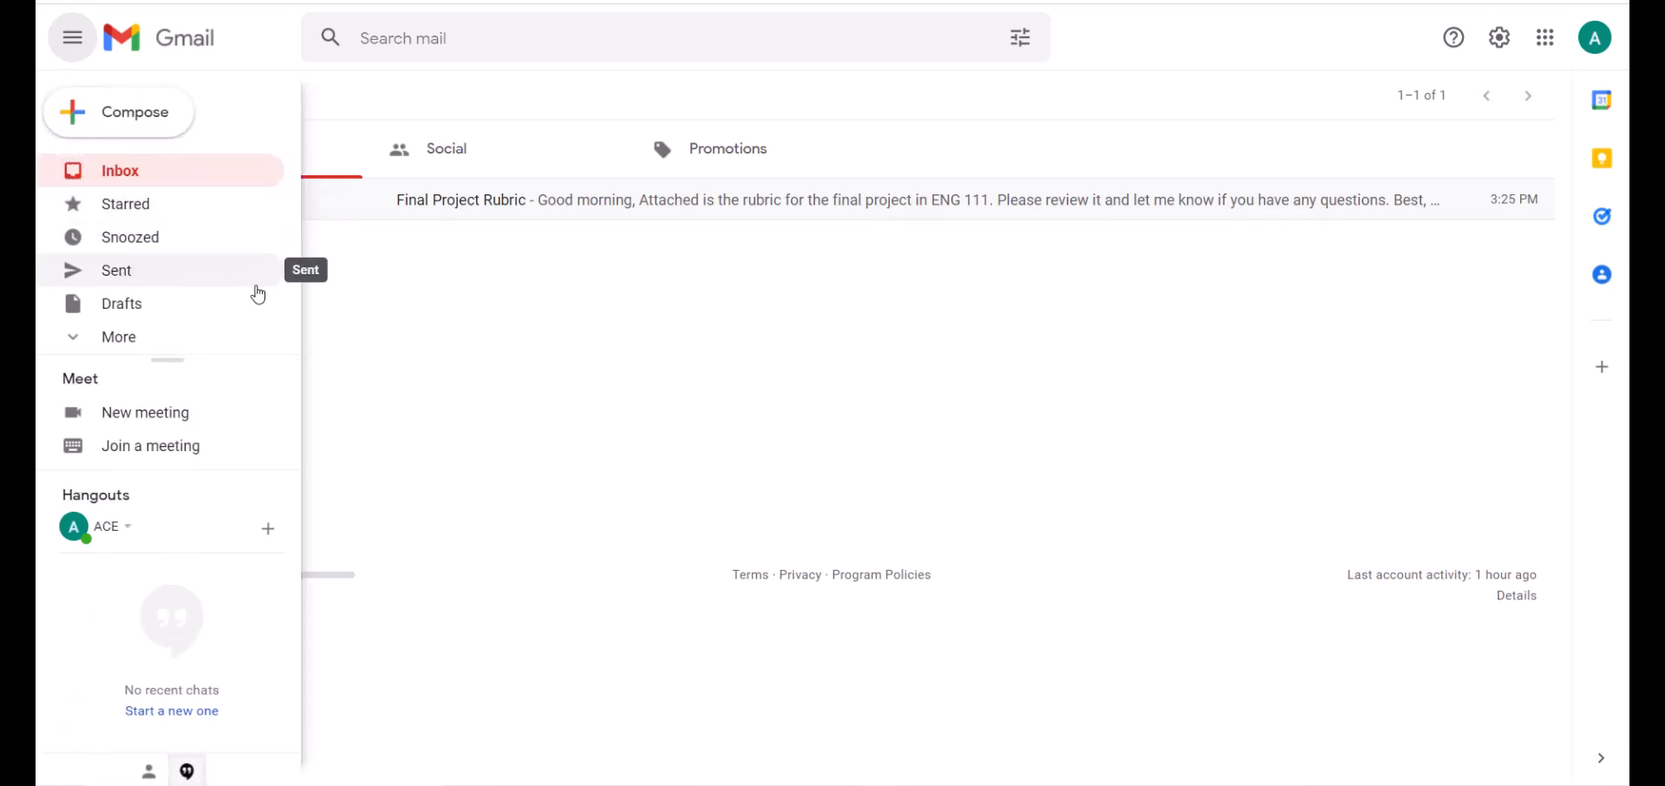
{"action": "left_click", "coordinate": [451, 40]}
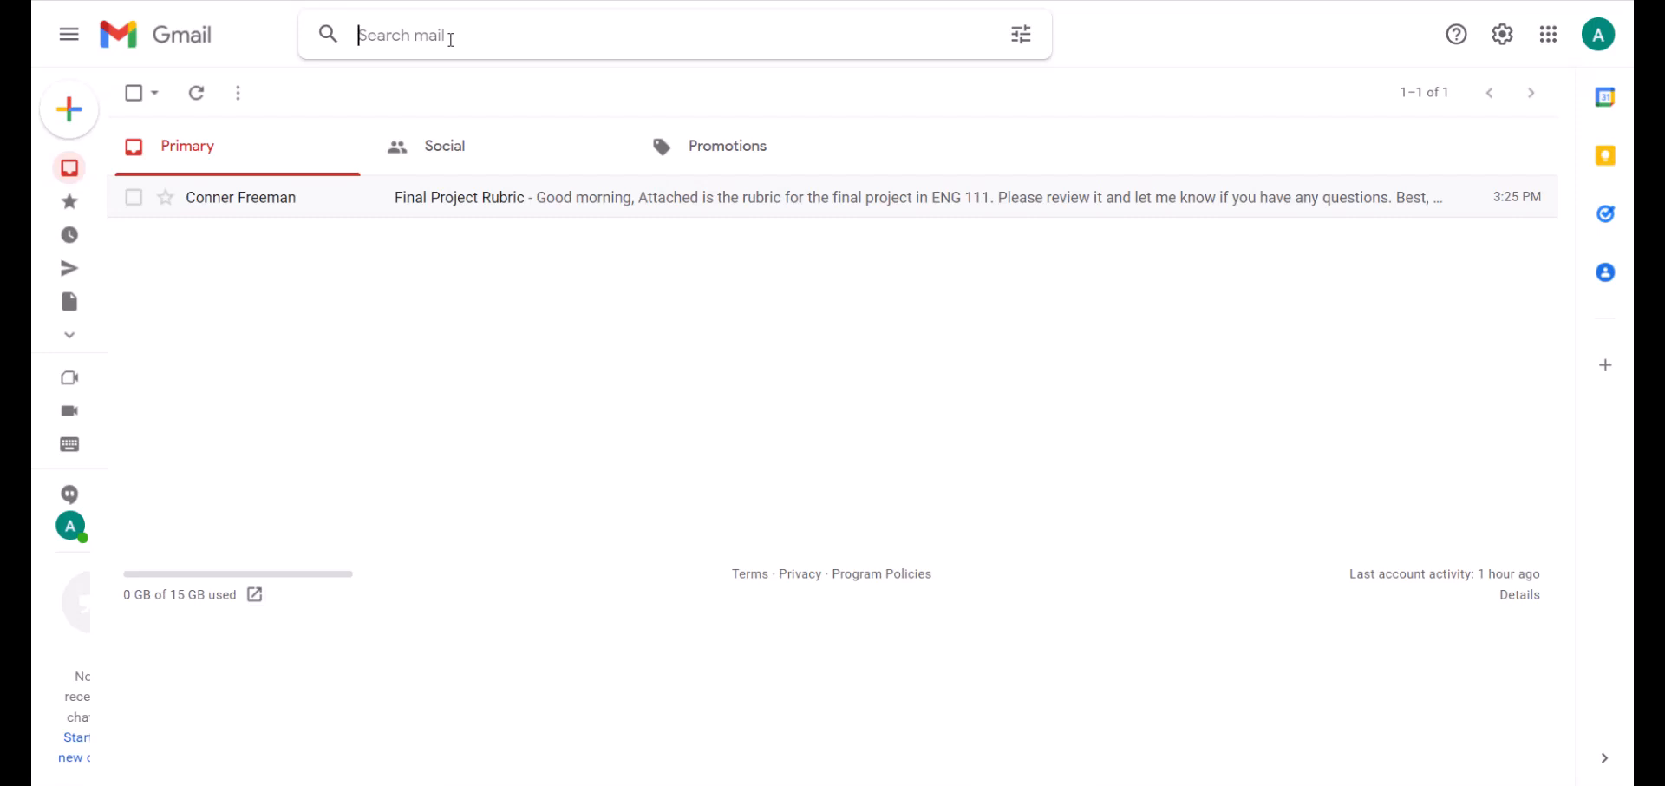
{"action": "type", "text": "final proje"}
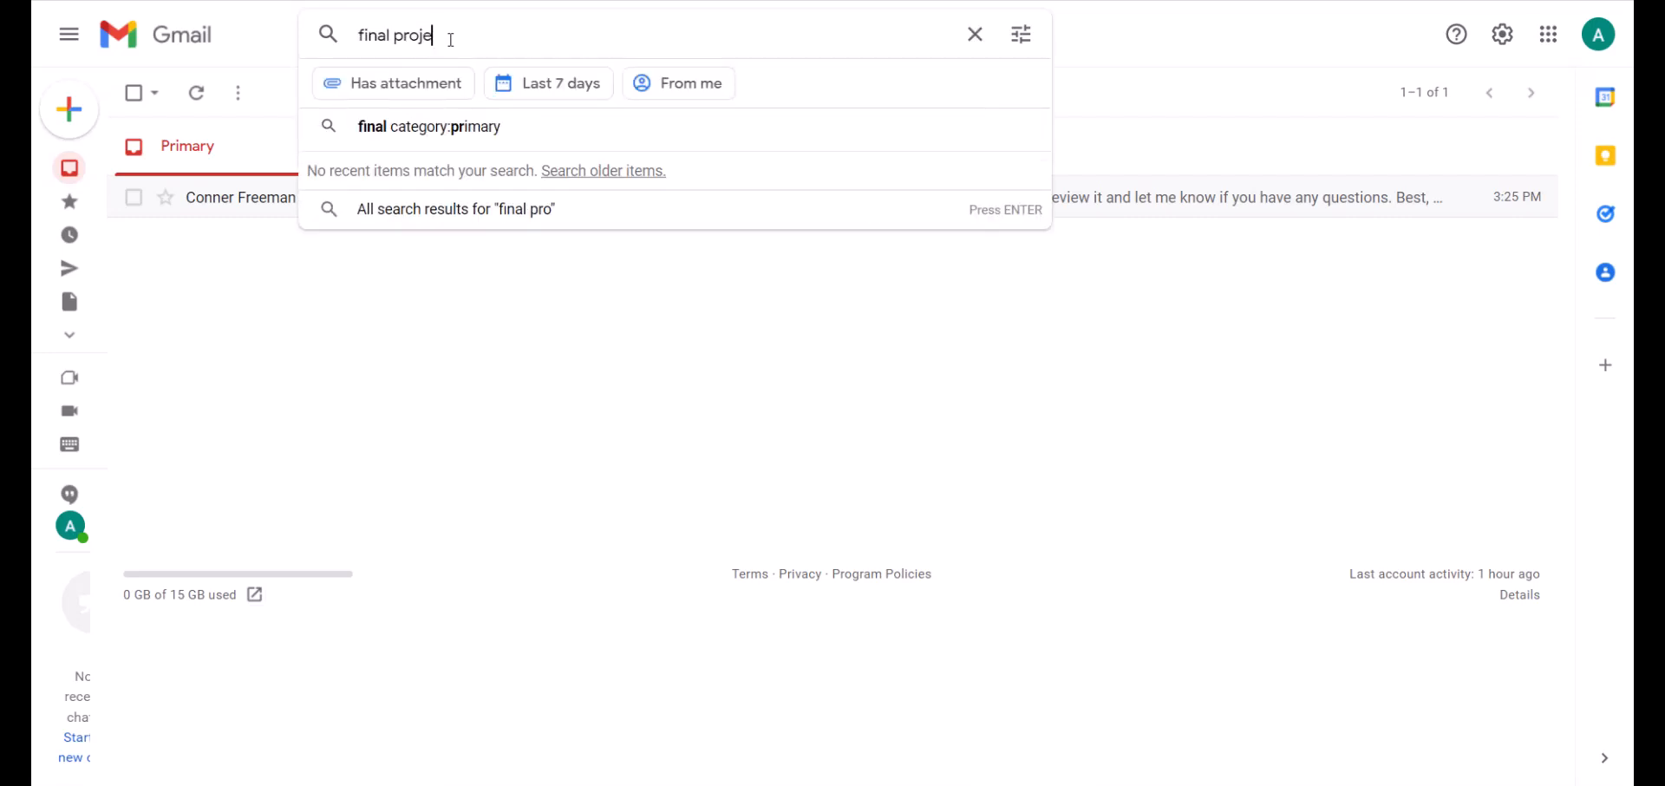
{"action": "type", "text": "ct rubric"}
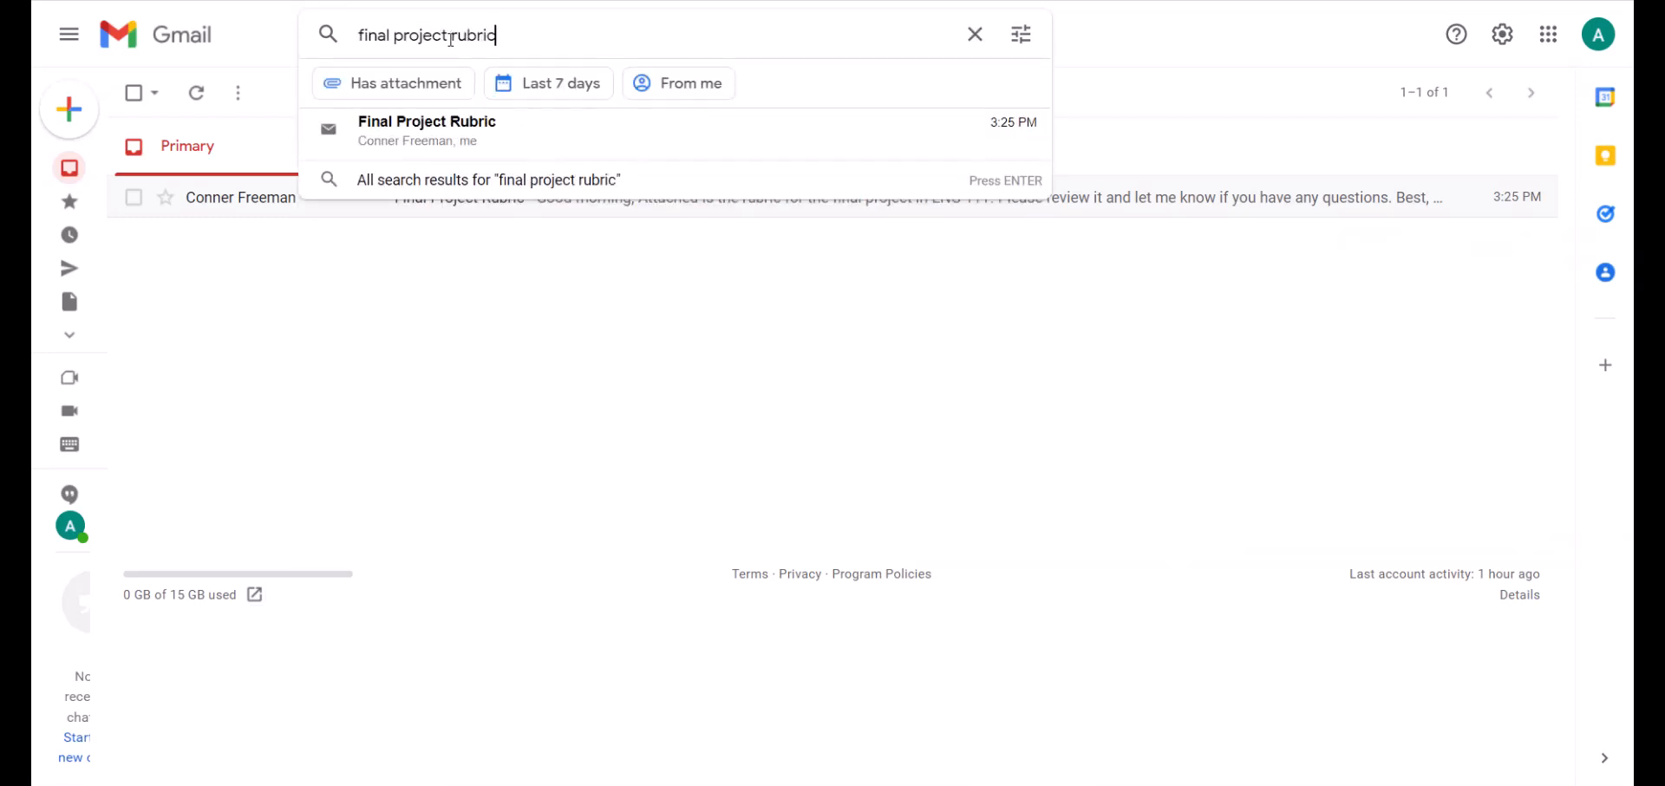
{"action": "left_click", "coordinate": [462, 126]}
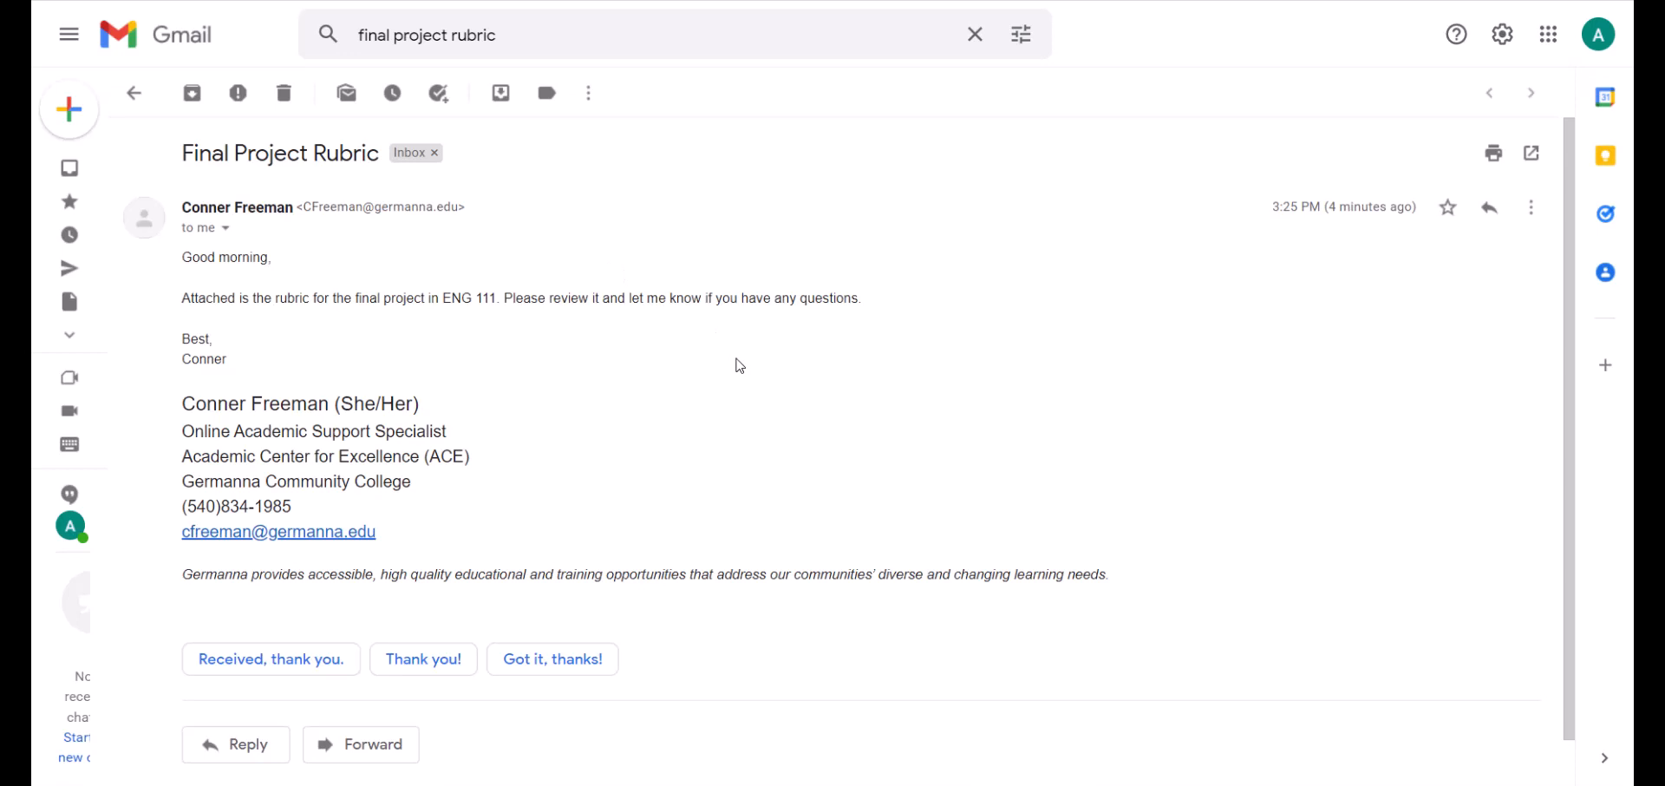
{"action": "left_click", "coordinate": [165, 48]}
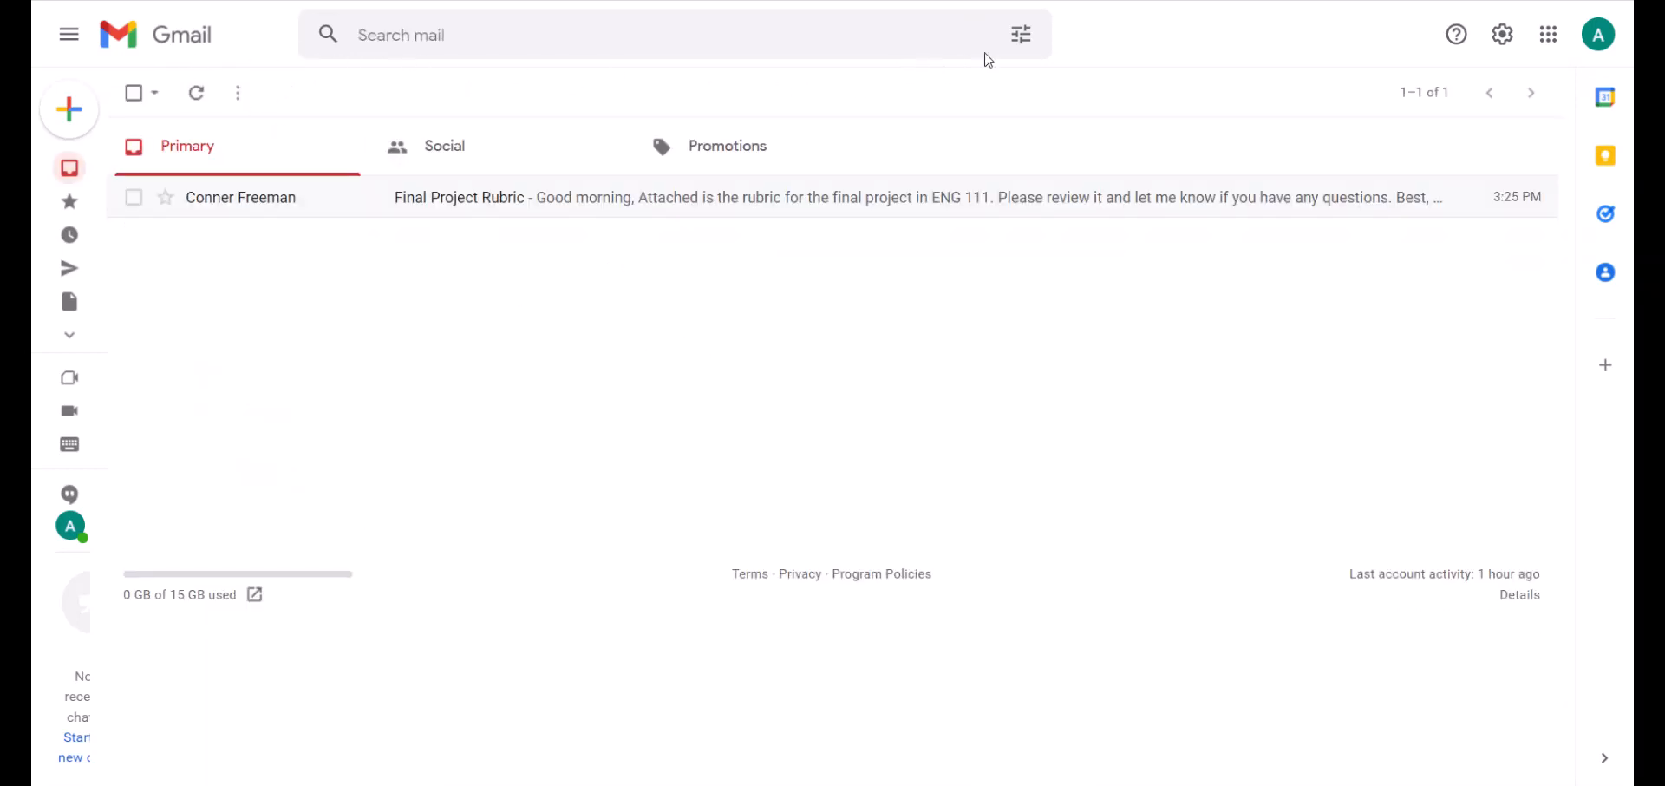
{"action": "left_click", "coordinate": [1022, 45]}
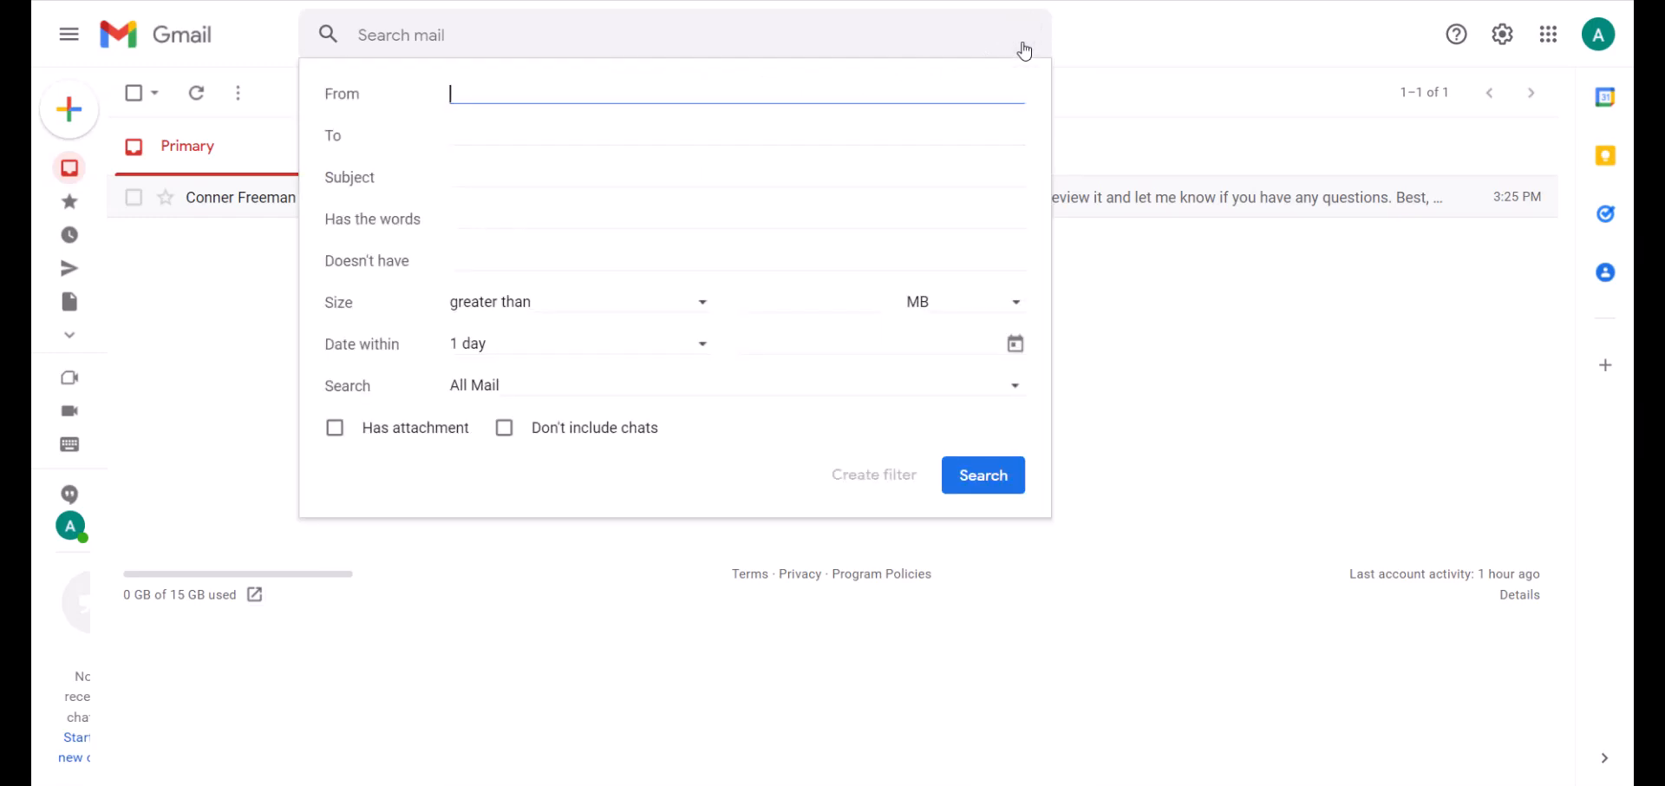
{"action": "left_click", "coordinate": [1024, 50]}
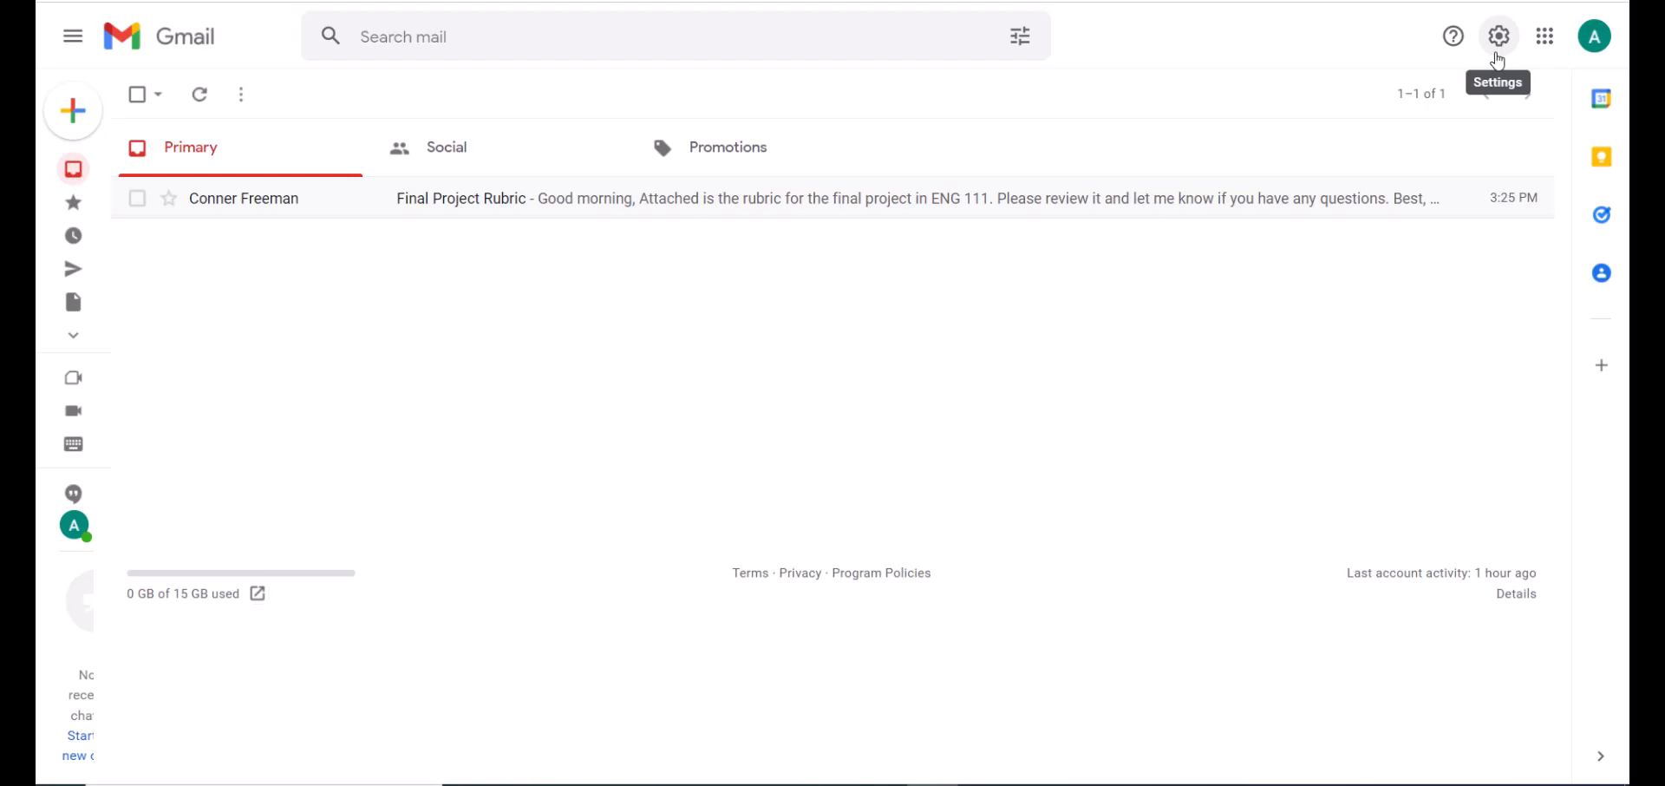
Scroll through the gear's quick settings and open See all settings on the General tab.
{"action": "left_click", "coordinate": [1498, 39]}
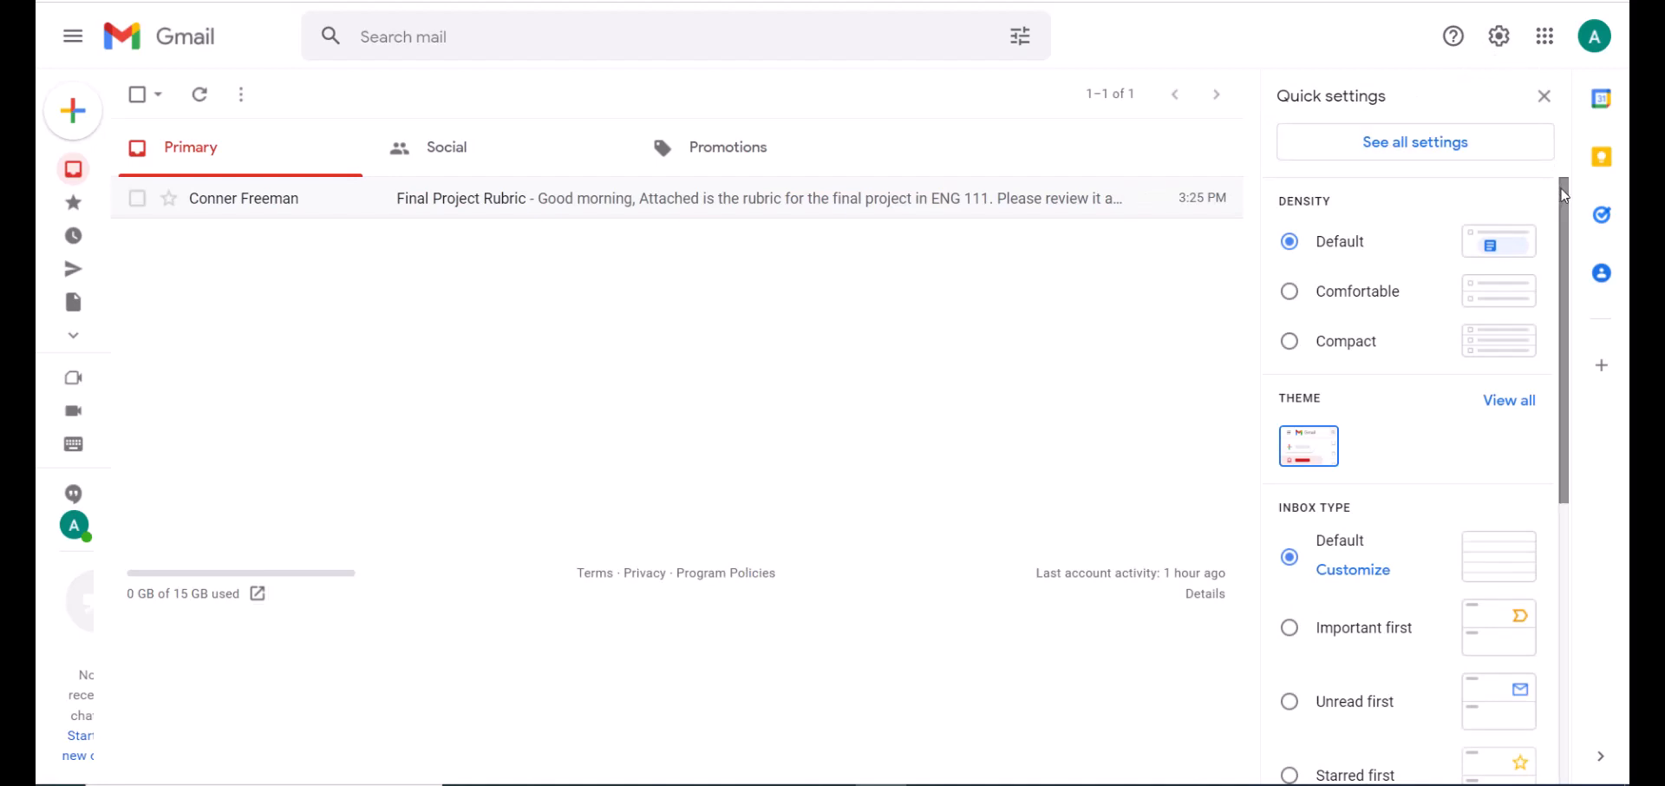
{"action": "left_click_drag", "start_coordinate": [1564, 195], "coordinate": [1544, 501]}
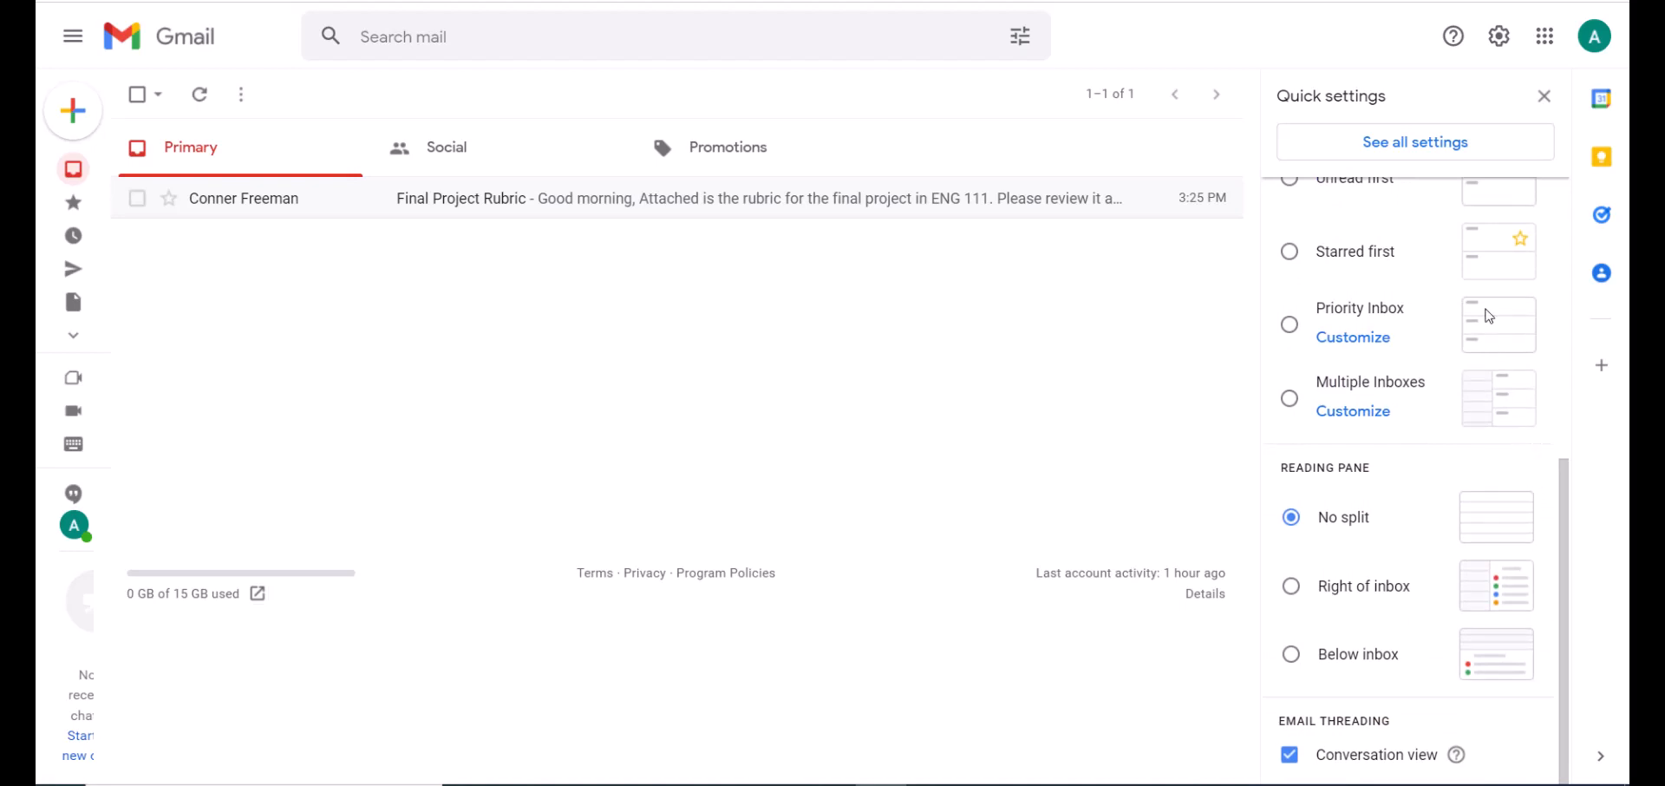
{"action": "left_click", "coordinate": [1453, 157]}
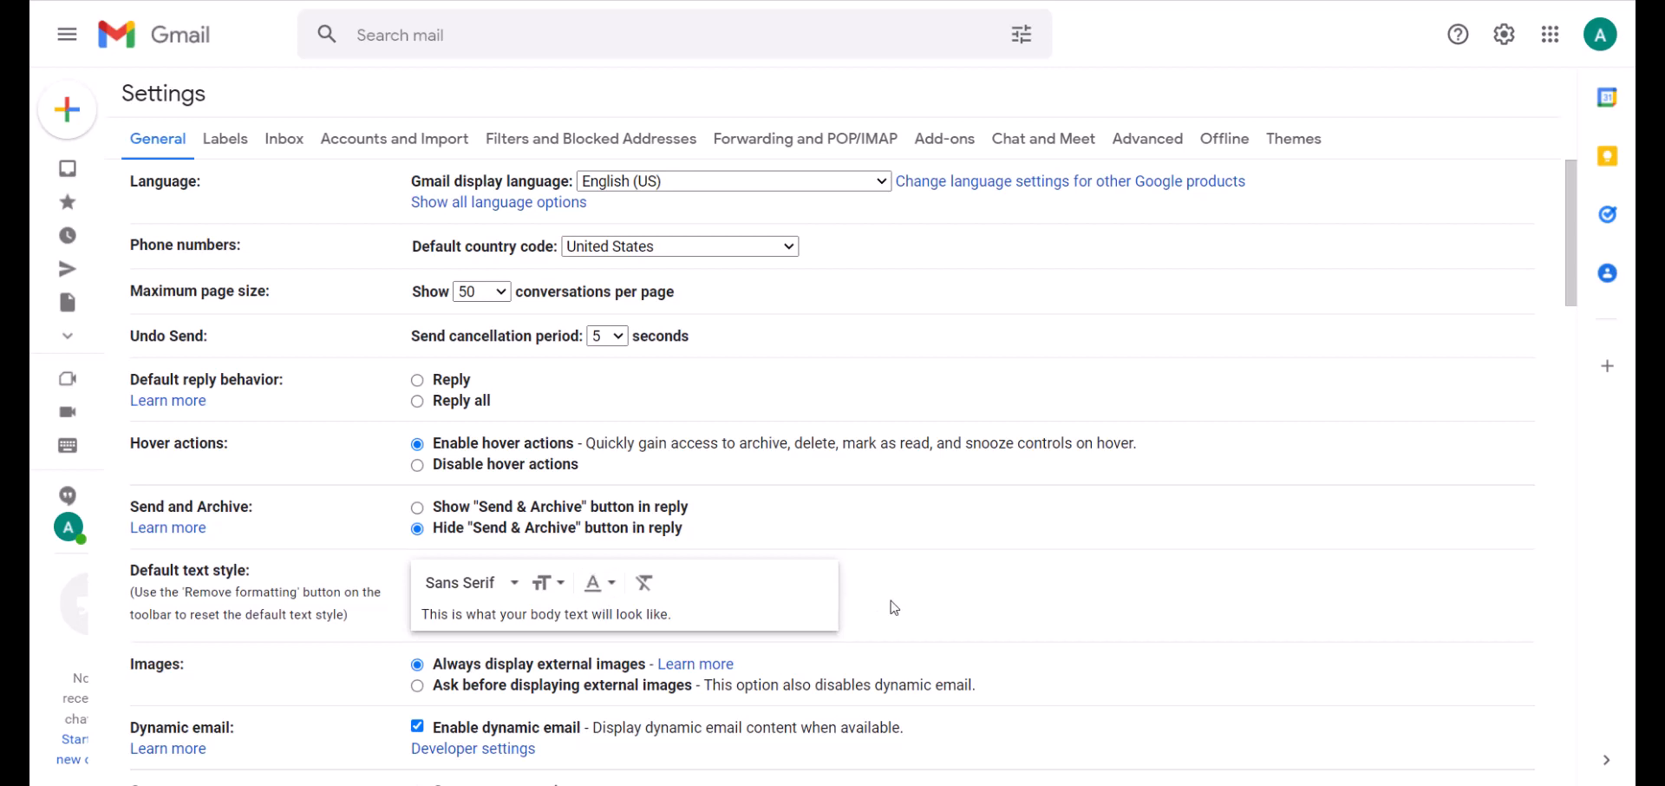
Scroll the settings page and move through the Labels tab to the Themes tab.
{"action": "scroll", "coordinate": [894, 607], "scroll_direction": "down", "scroll_amount": 1}
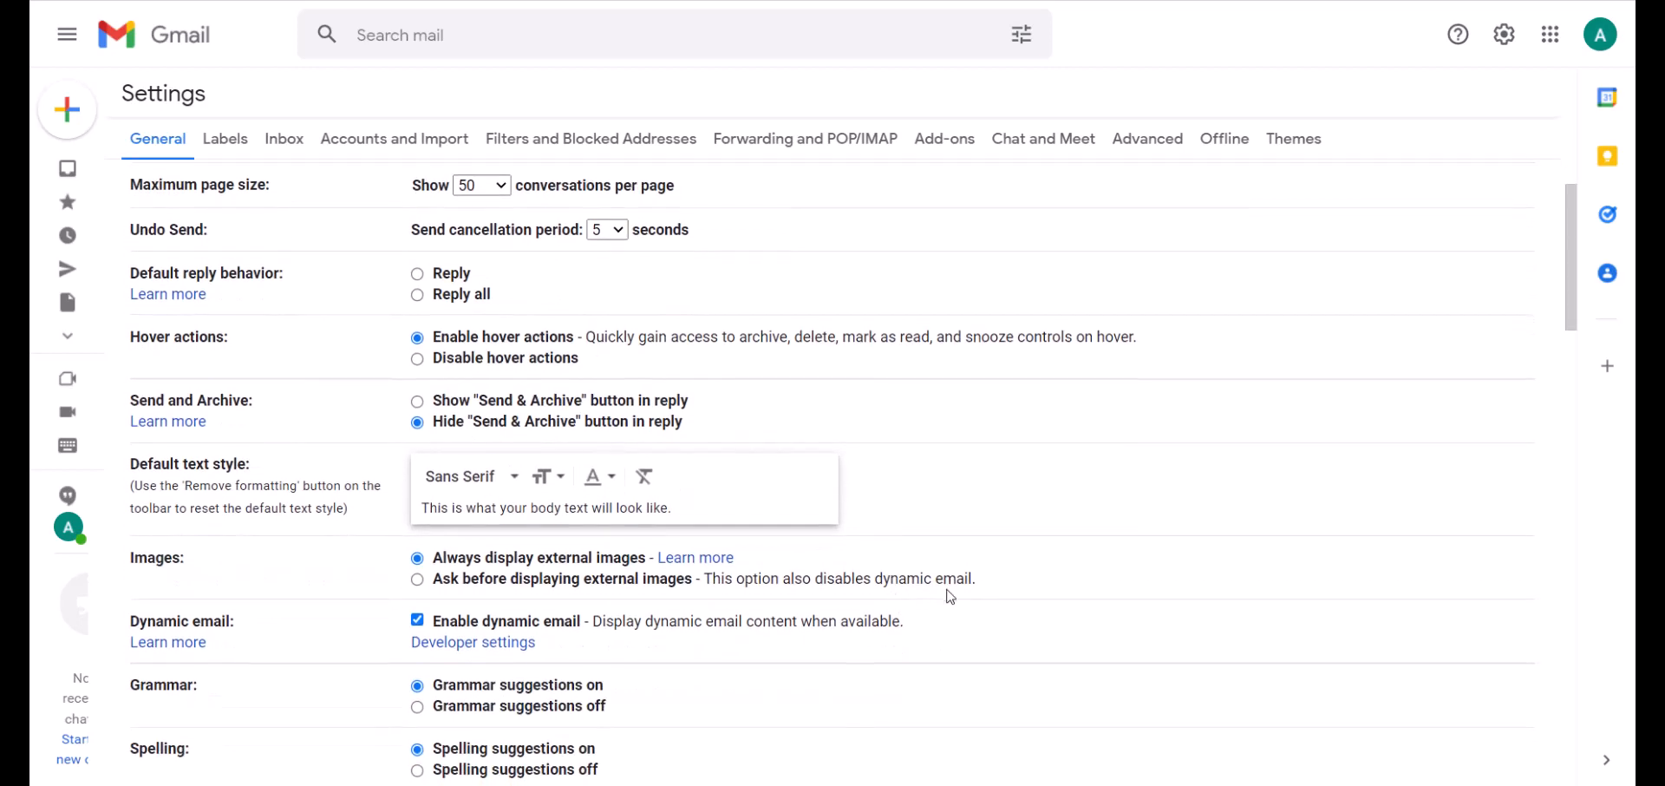
{"action": "scroll", "coordinate": [936, 595], "scroll_direction": "down", "scroll_amount": 2}
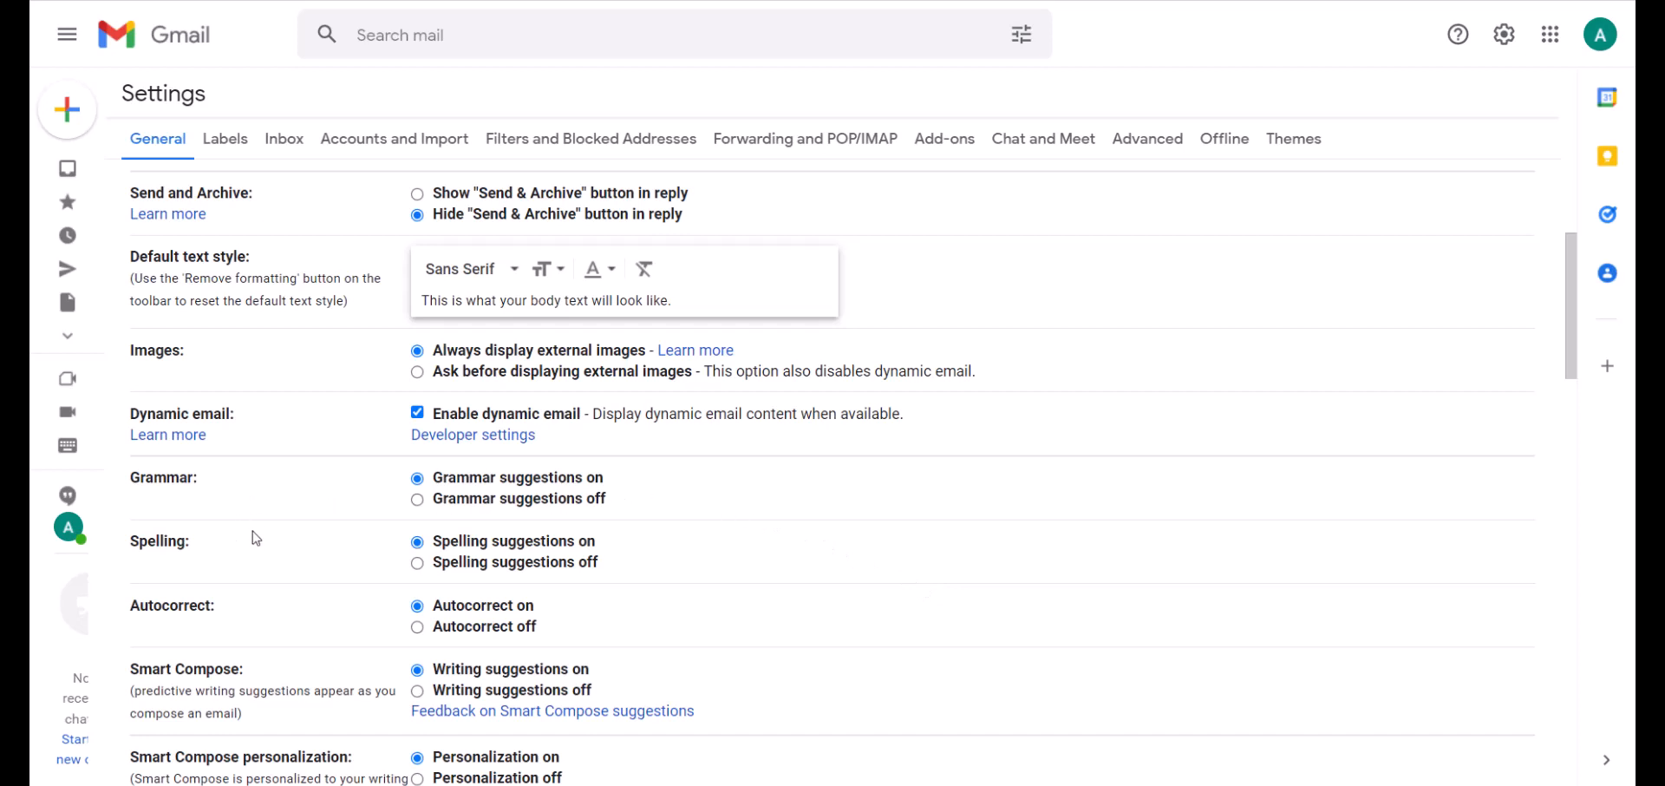
{"action": "left_click", "coordinate": [227, 148]}
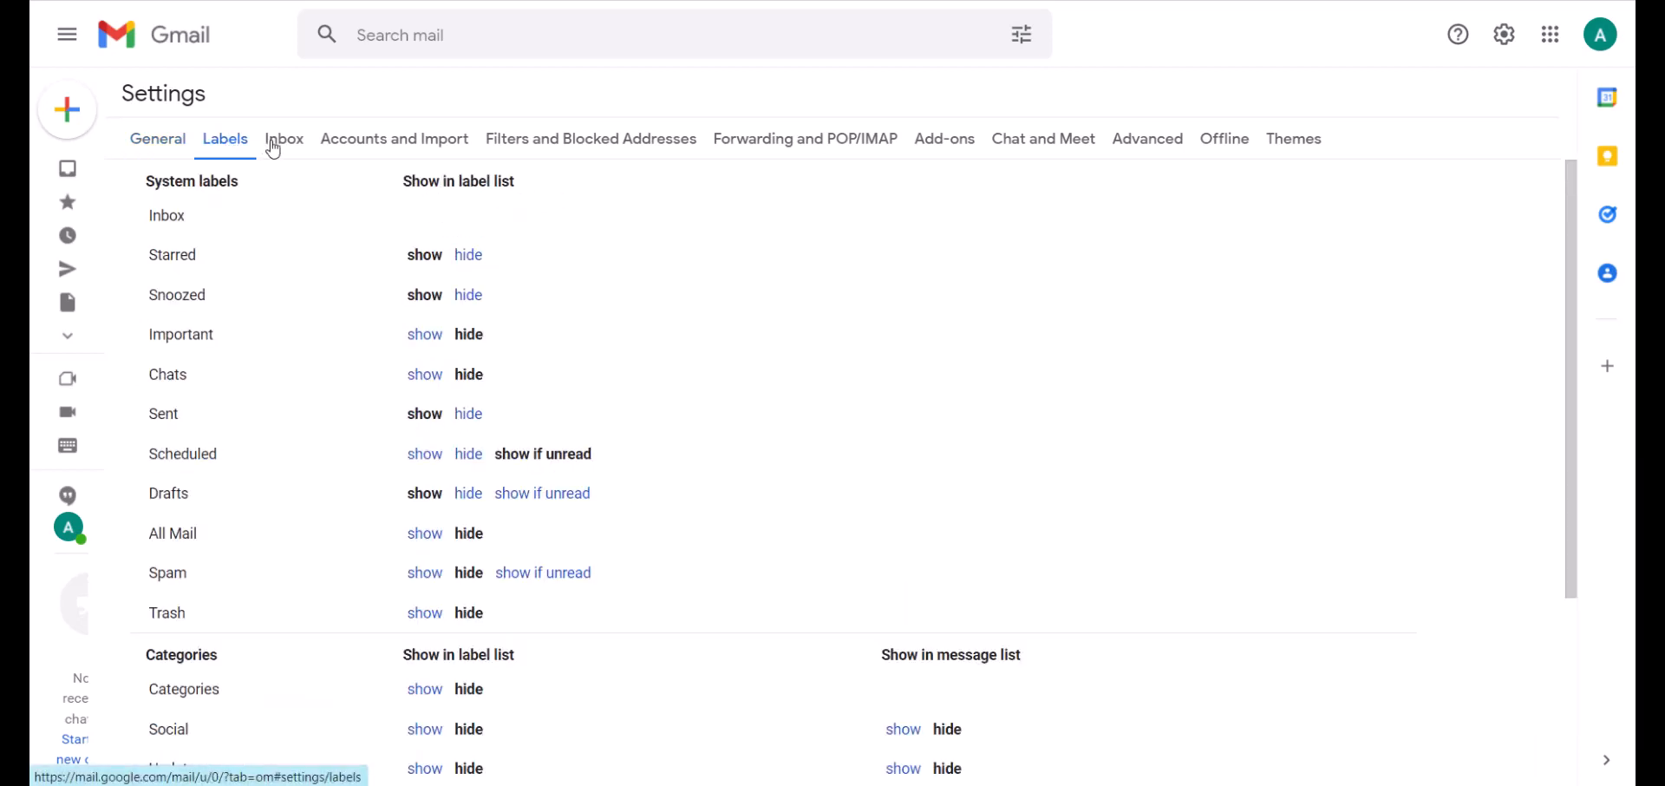
{"action": "left_click", "coordinate": [1278, 149]}
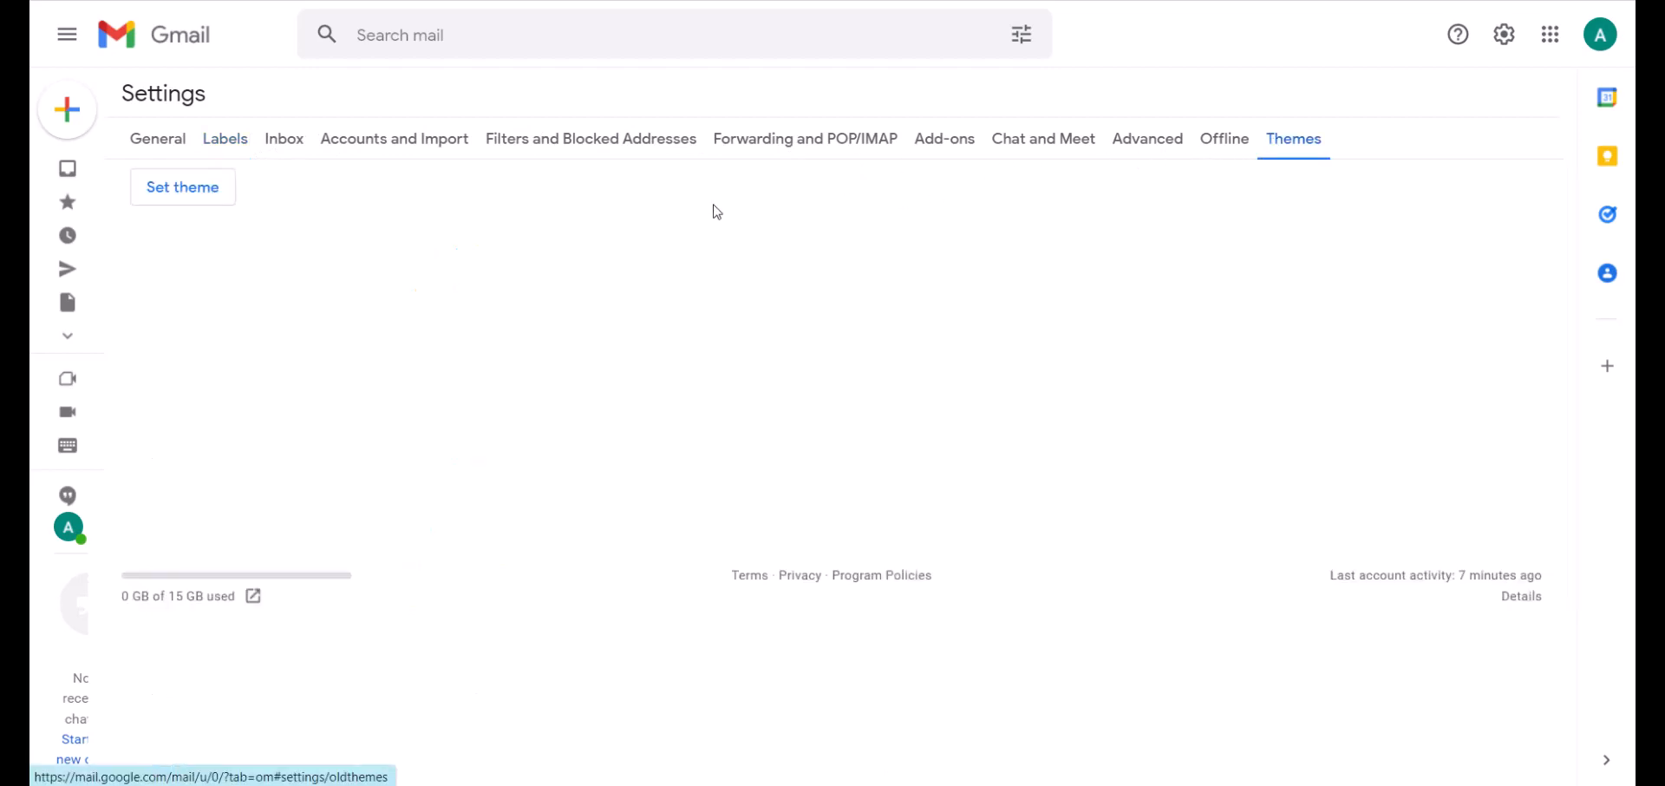
Open the Pick your theme dialog and dismiss it without choosing a theme.
{"action": "left_click", "coordinate": [180, 205]}
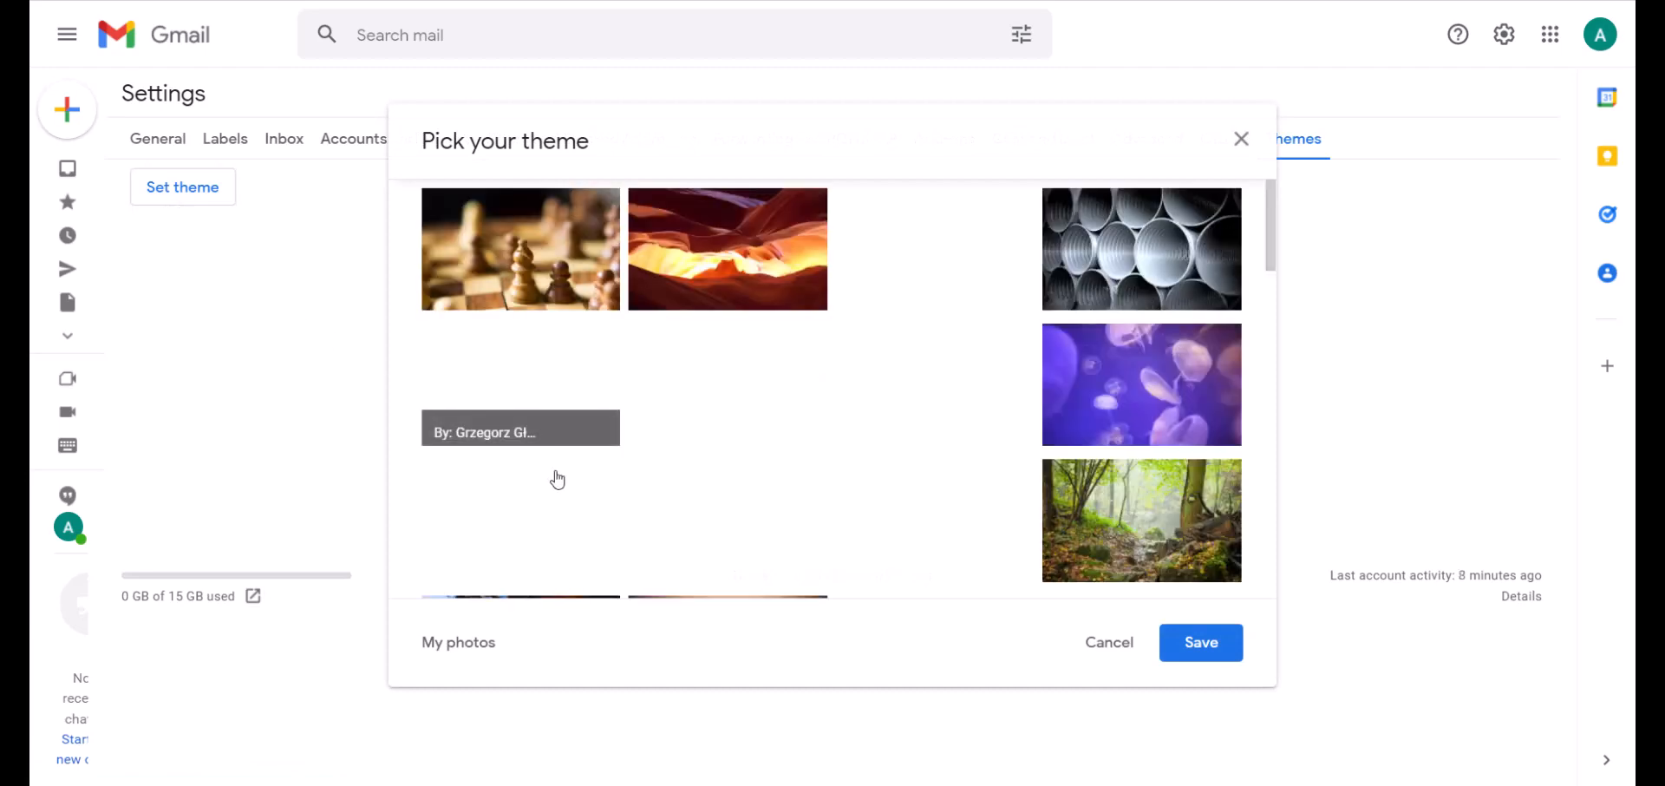
{"action": "left_click", "coordinate": [460, 646]}
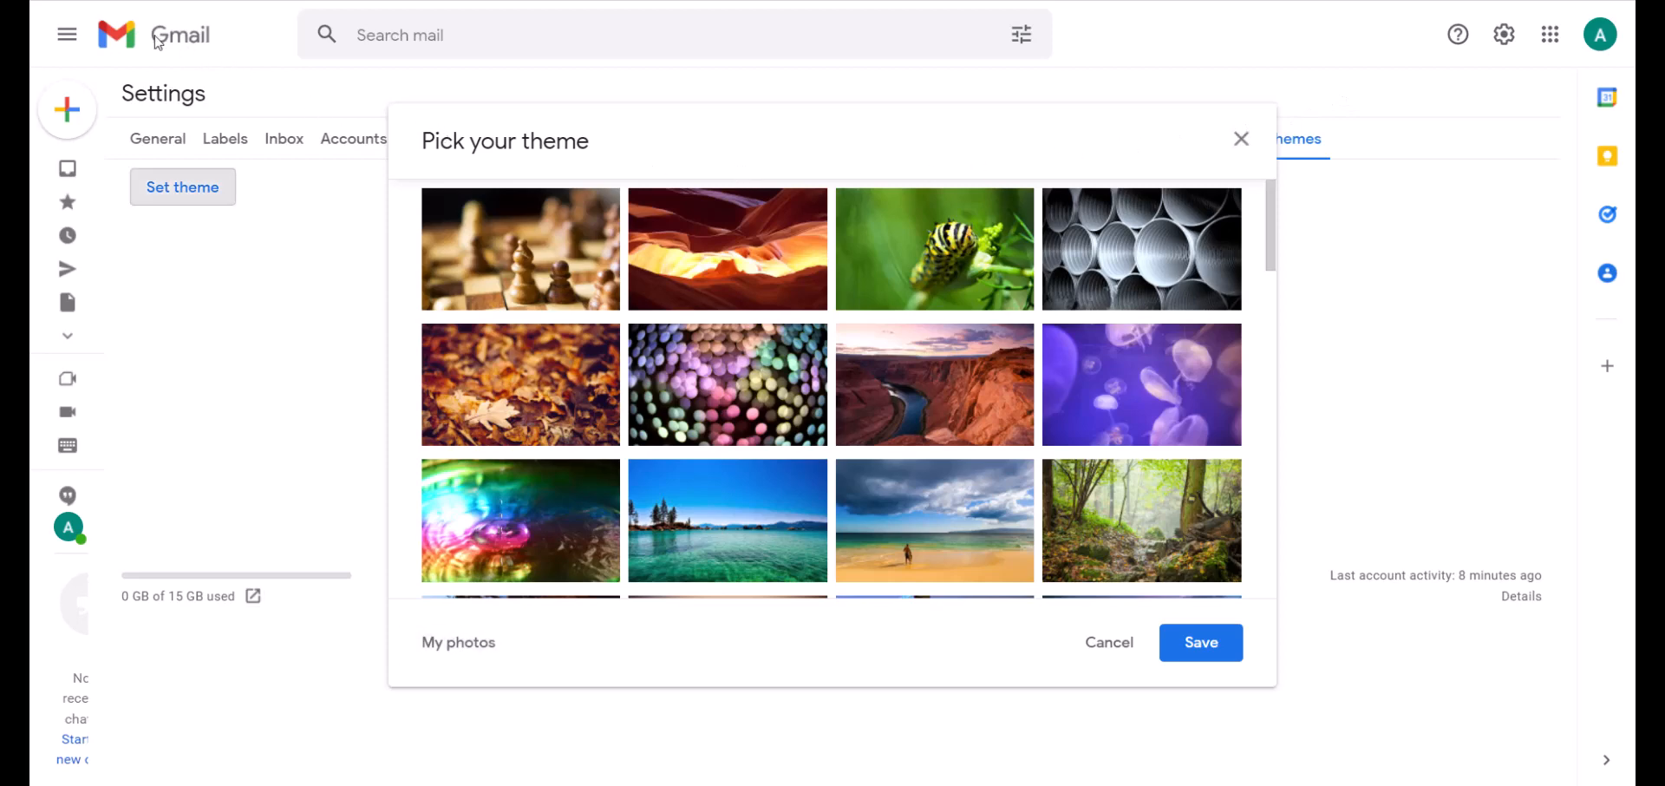
{"action": "key", "text": "Escape"}
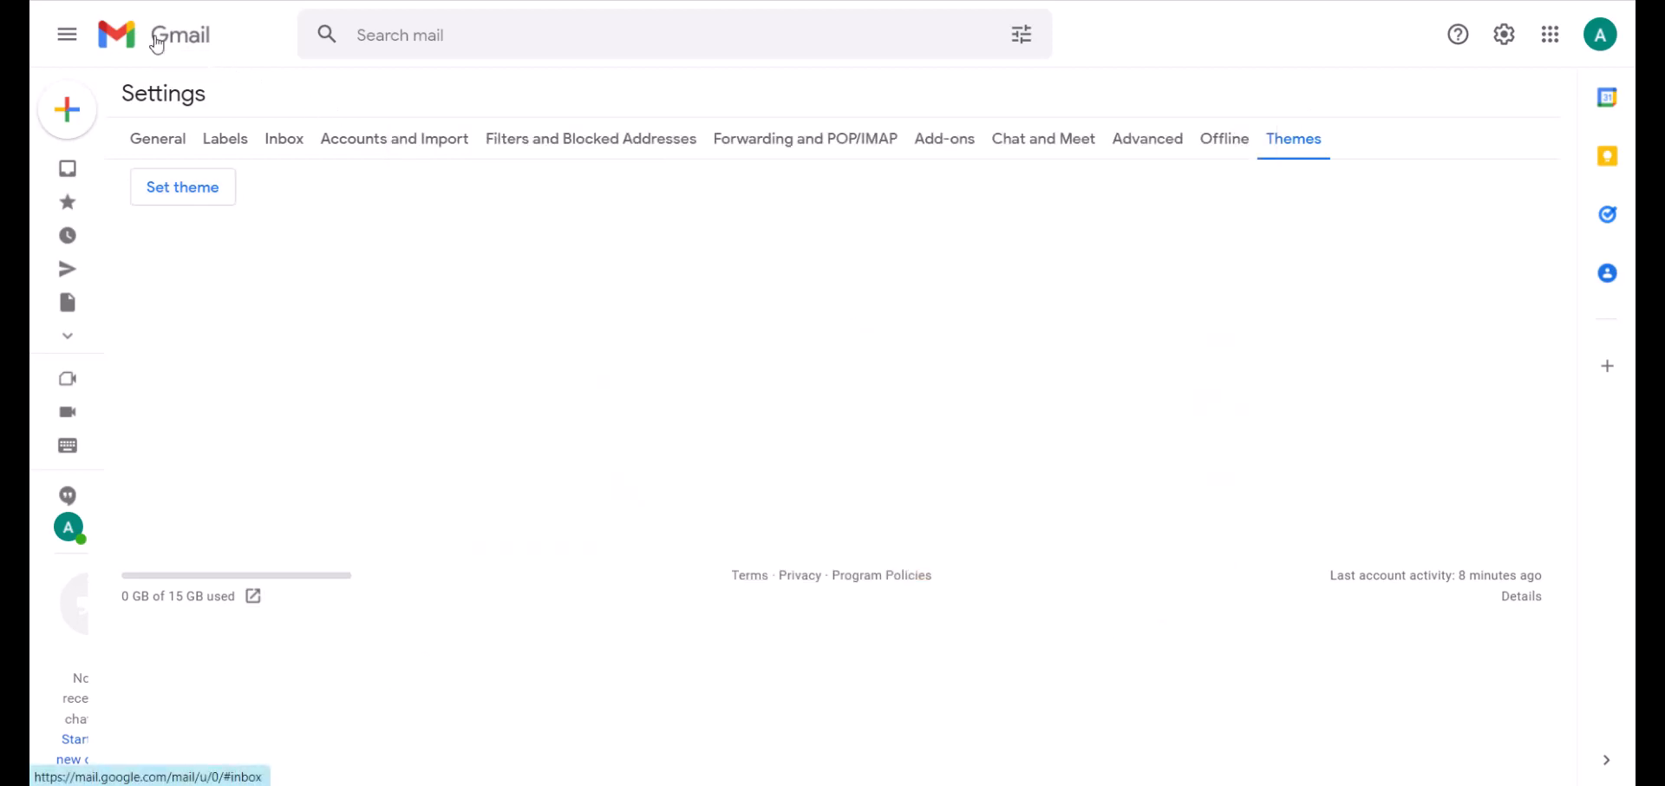
Go from Settings back to the Inbox using the Gmail logo.
{"action": "left_click", "coordinate": [157, 43]}
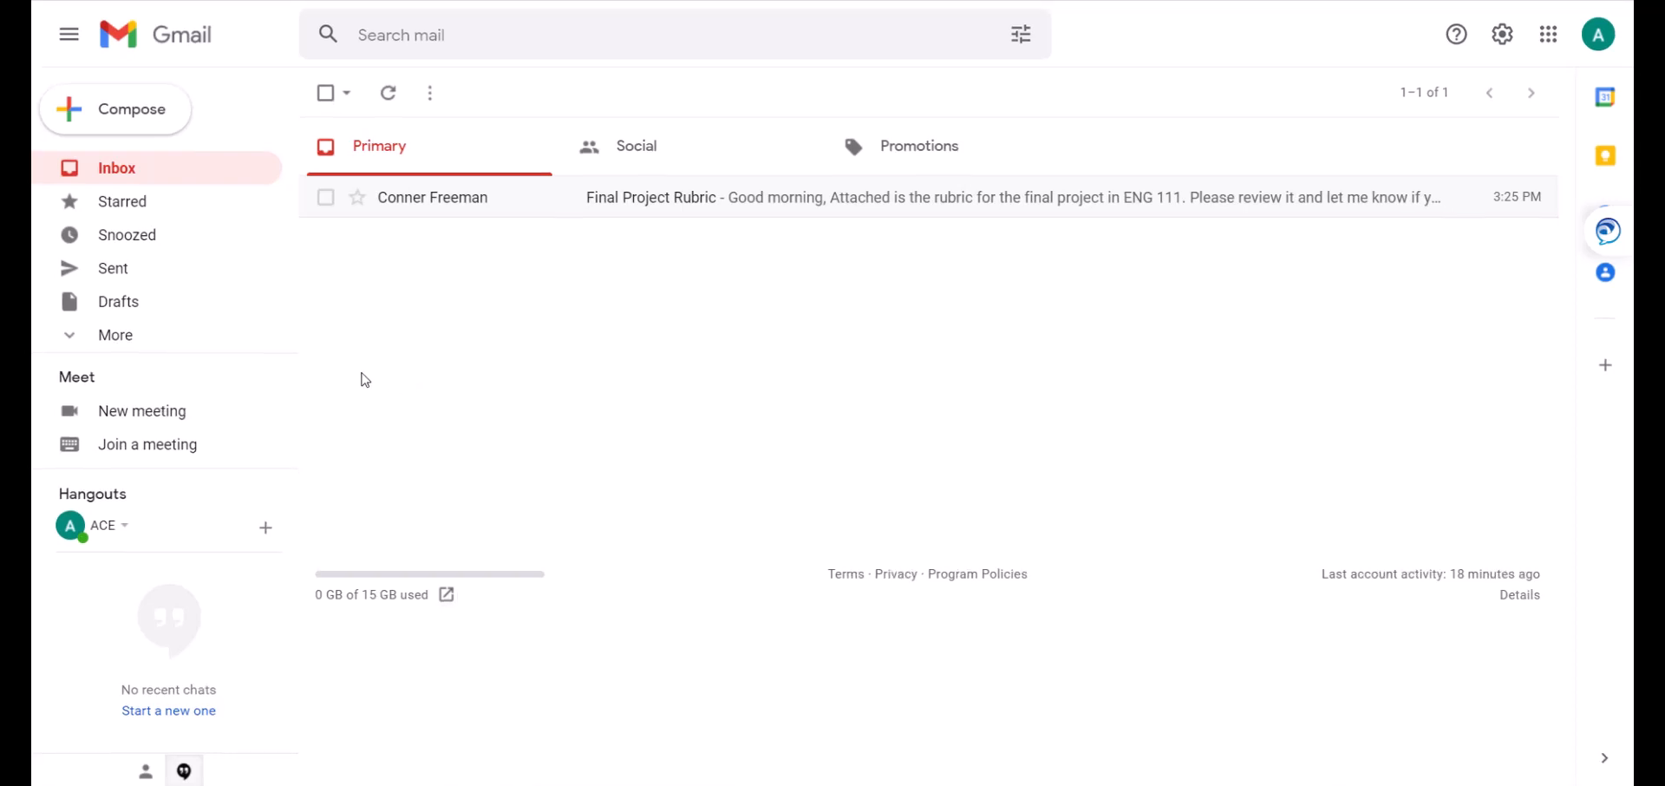
Create a new label named 'Summer 2022' from the expanded More folders list.
{"action": "left_click", "coordinate": [112, 348]}
{"action": "scroll", "coordinate": [111, 348], "scroll_direction": "down", "scroll_amount": 3}
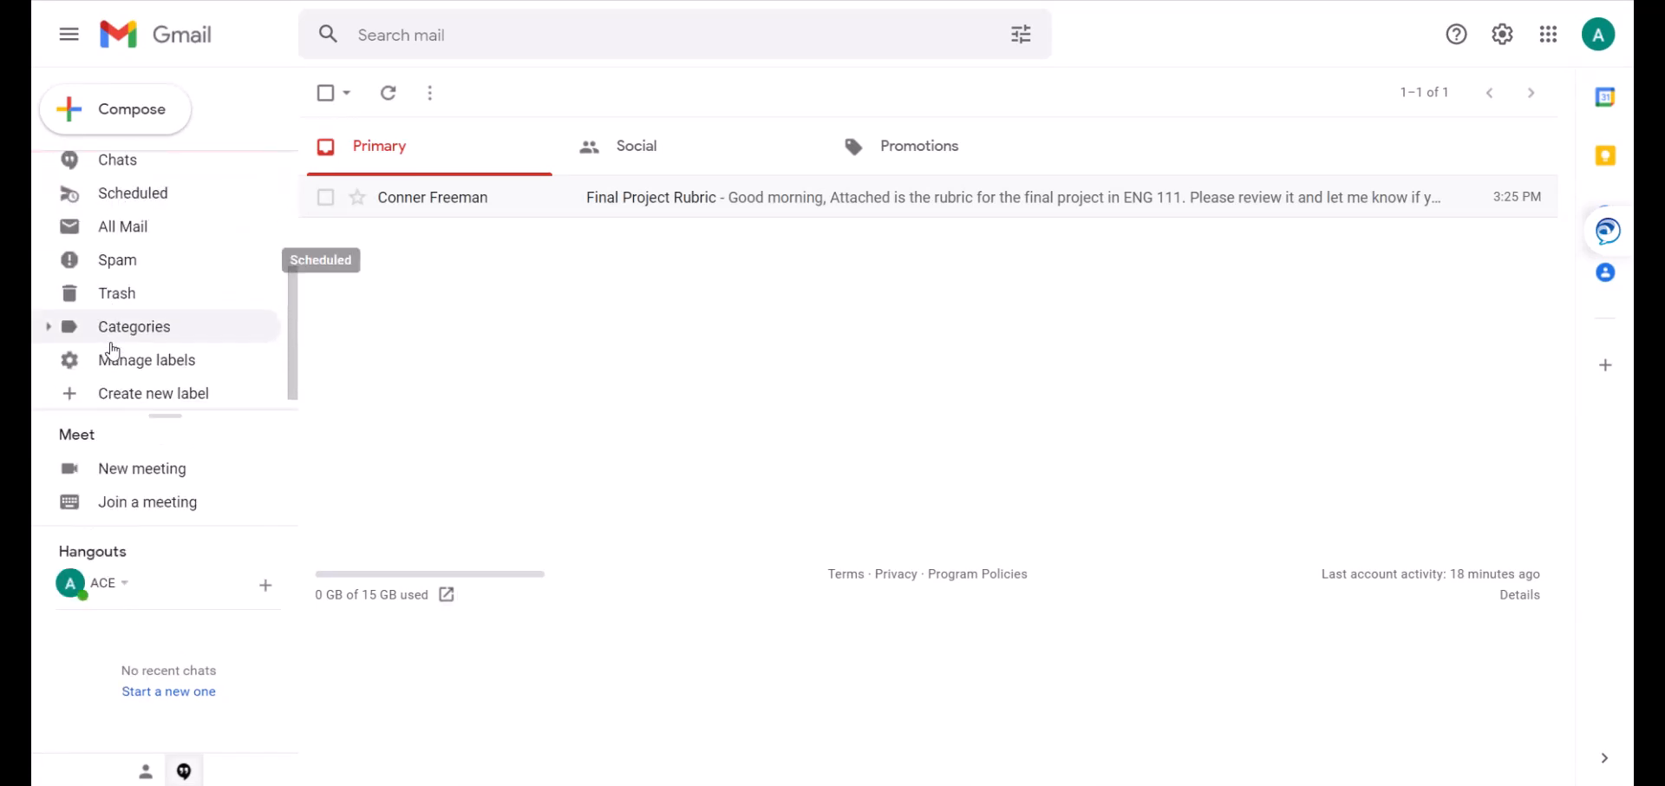
{"action": "left_click", "coordinate": [131, 394]}
{"action": "type", "text": "Summer 2022"}
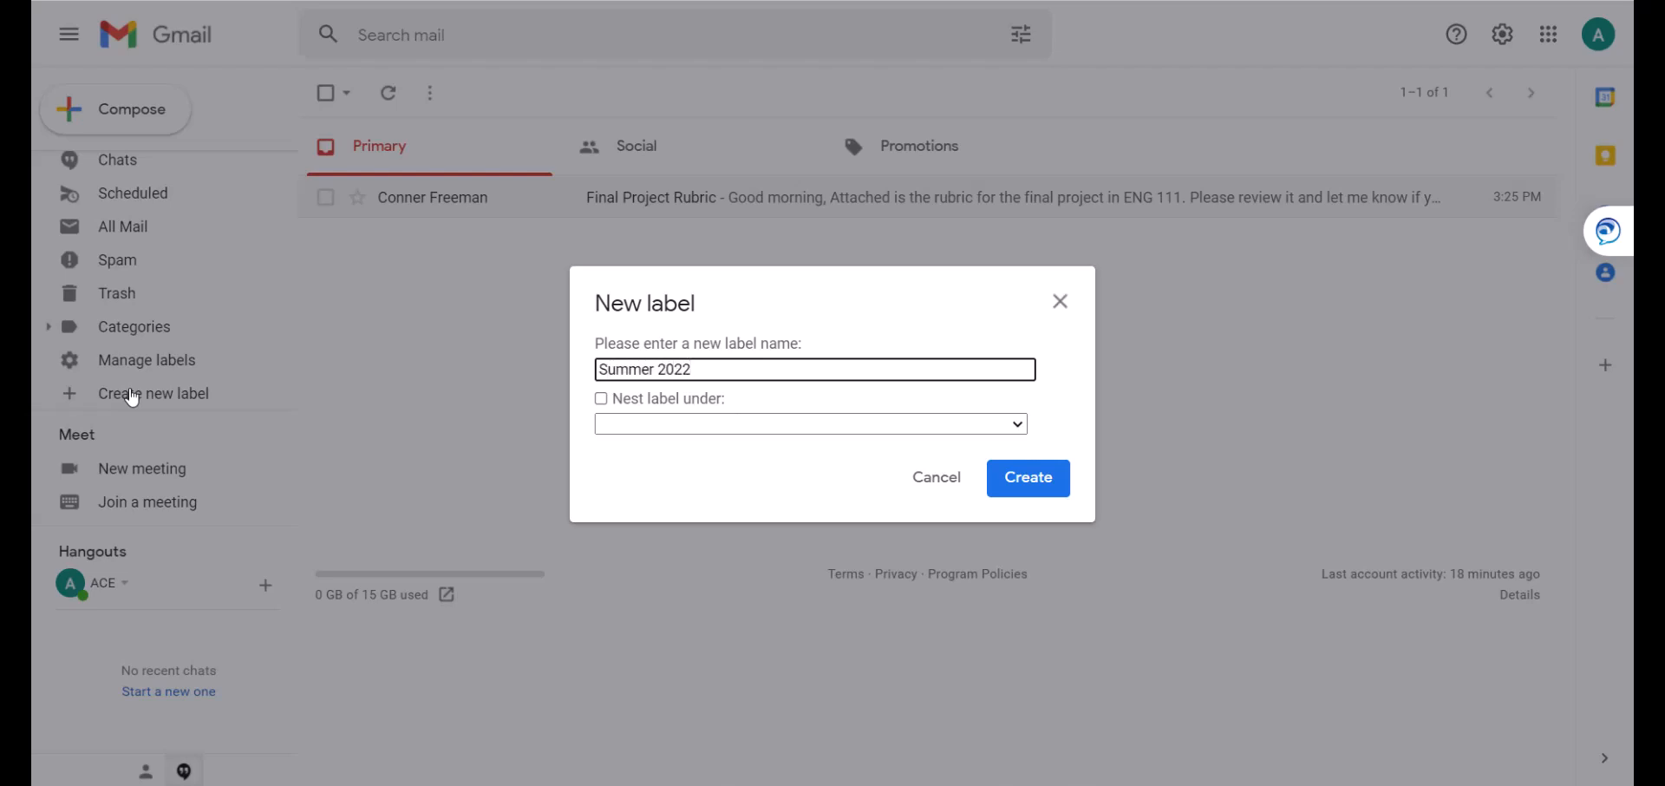
{"action": "left_click", "coordinate": [650, 424]}
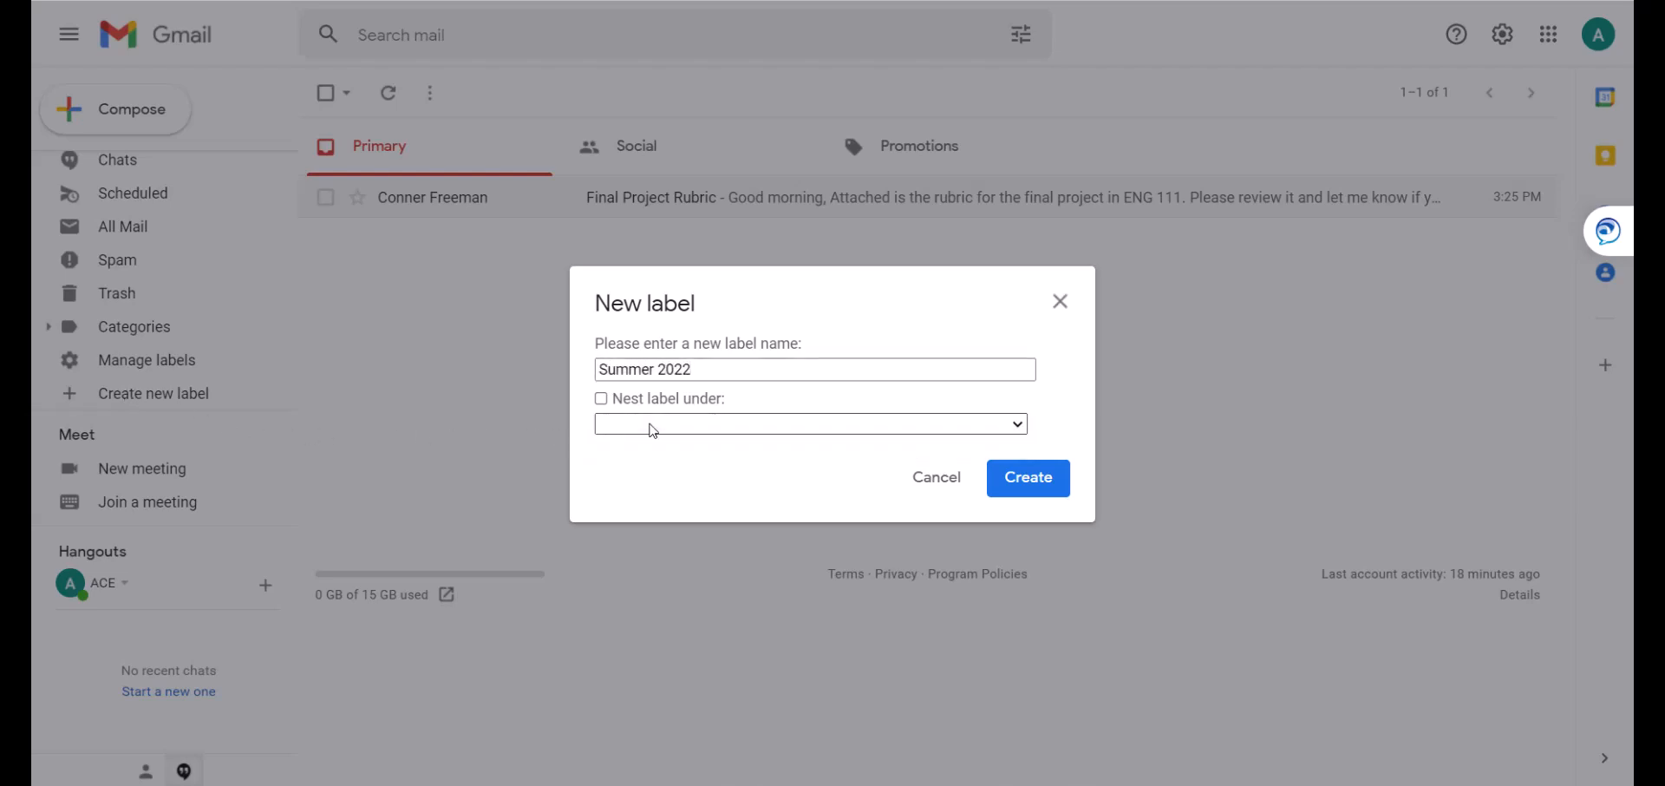
{"action": "left_click", "coordinate": [1041, 477]}
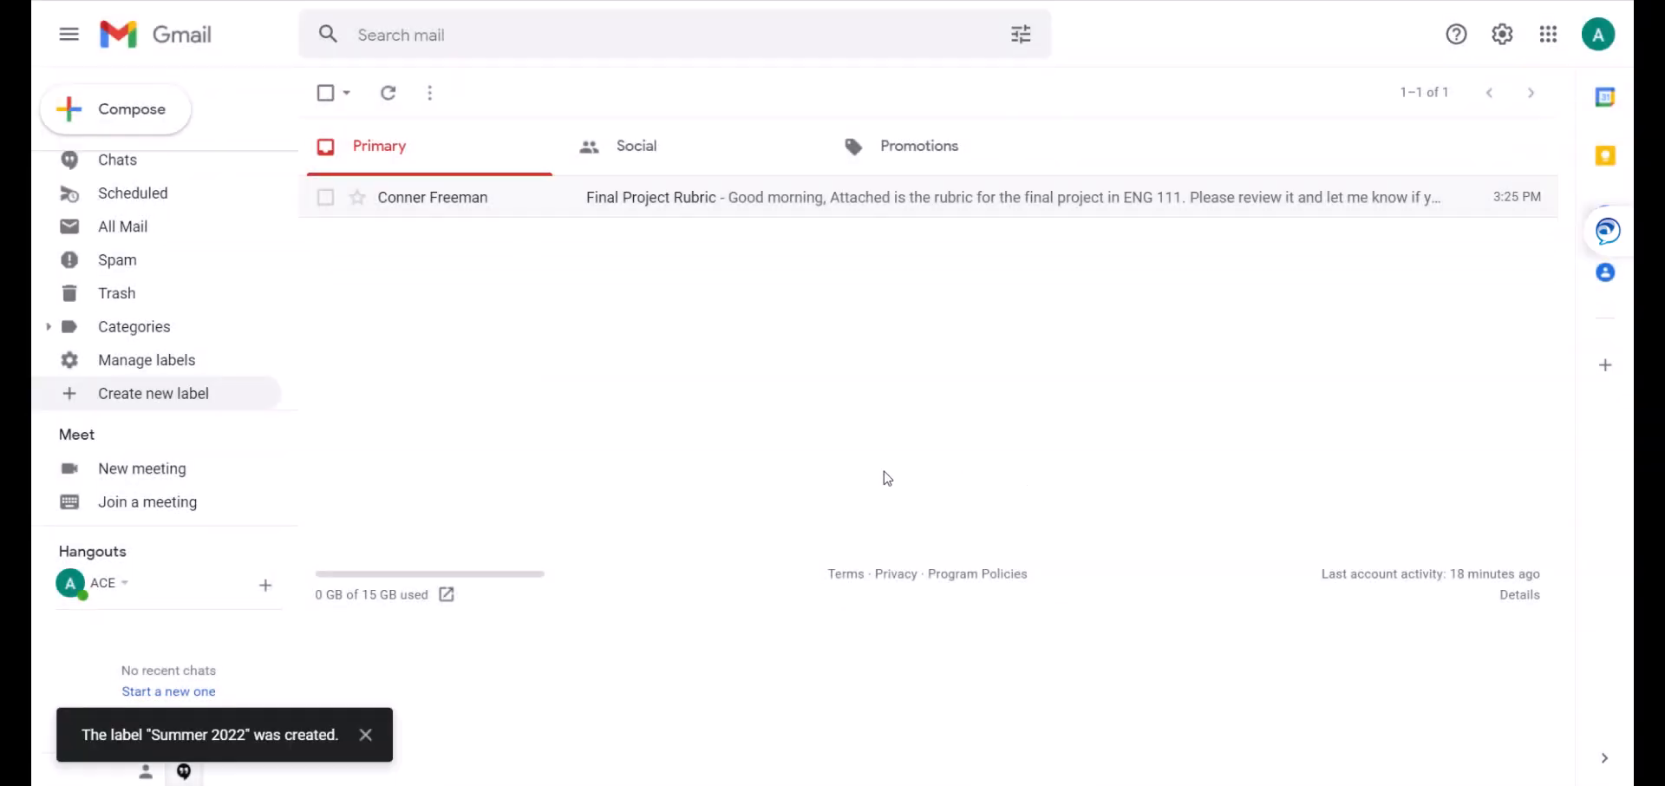
{"action": "scroll", "coordinate": [174, 344], "scroll_direction": "up", "scroll_amount": 3}
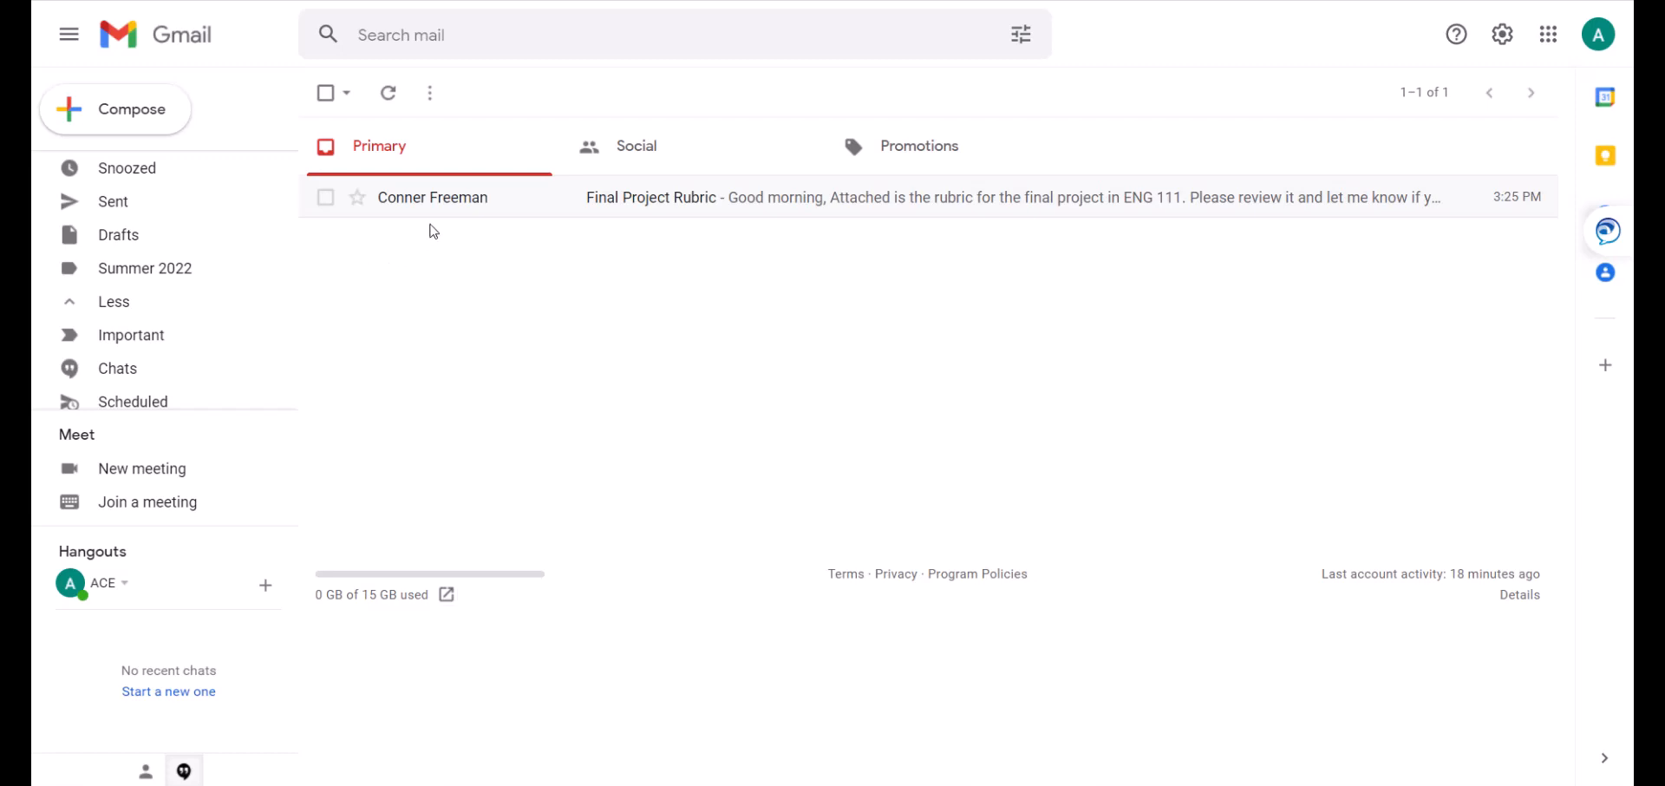
{"action": "mouse_move", "coordinate": [465, 213]}
{"action": "left_mouse_down"}
{"action": "mouse_move", "coordinate": [330, 280]}
{"action": "mouse_move", "coordinate": [204, 286]}
{"action": "mouse_move", "coordinate": [172, 347]}
{"action": "mouse_move", "coordinate": [464, 222]}
{"action": "left_mouse_up"}
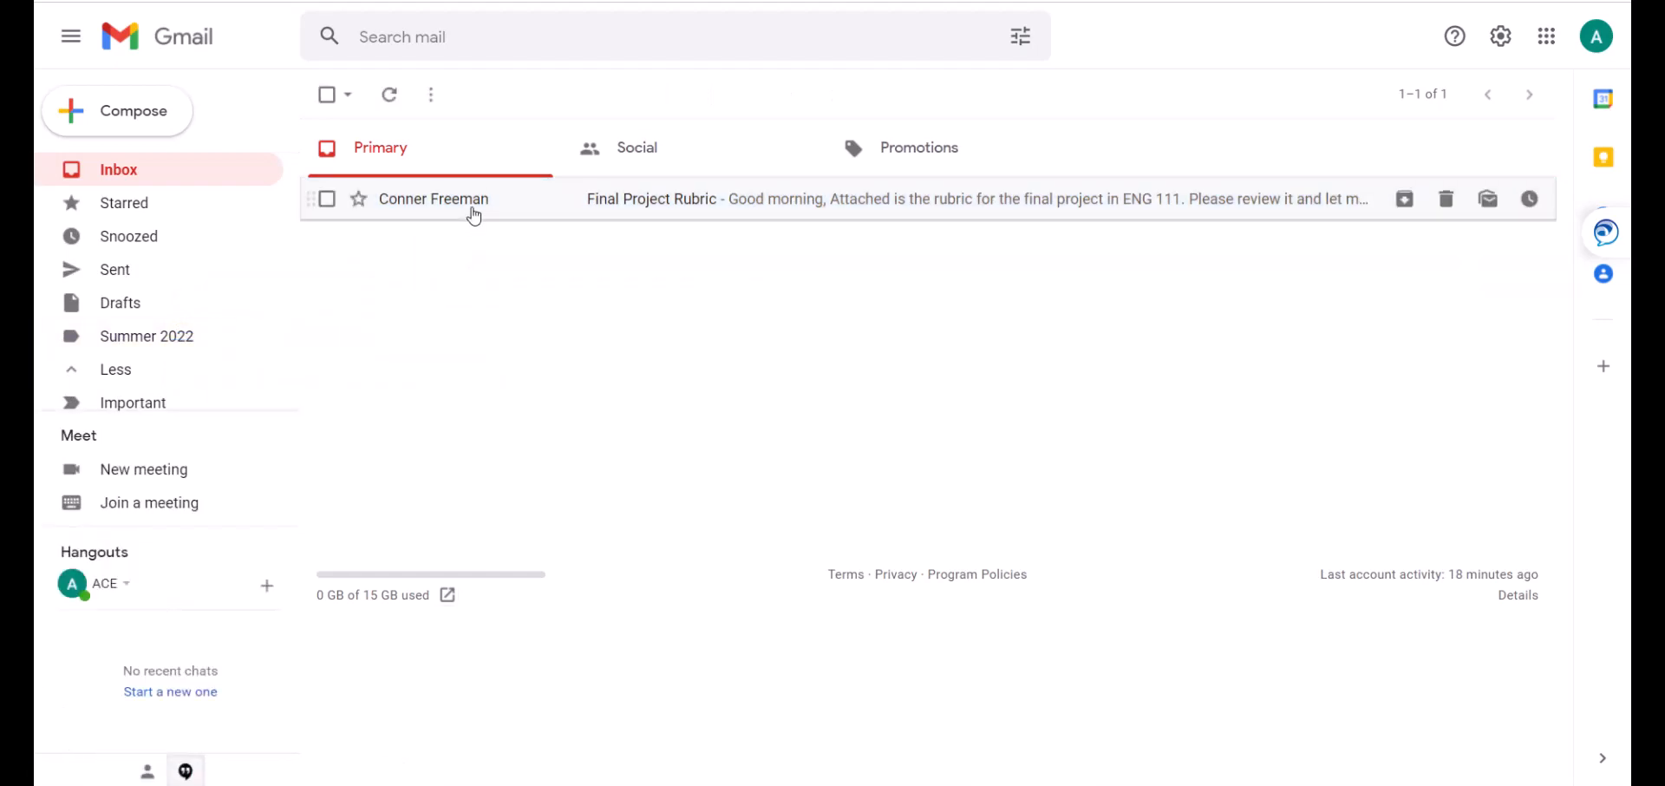
{"action": "left_click", "coordinate": [473, 216]}
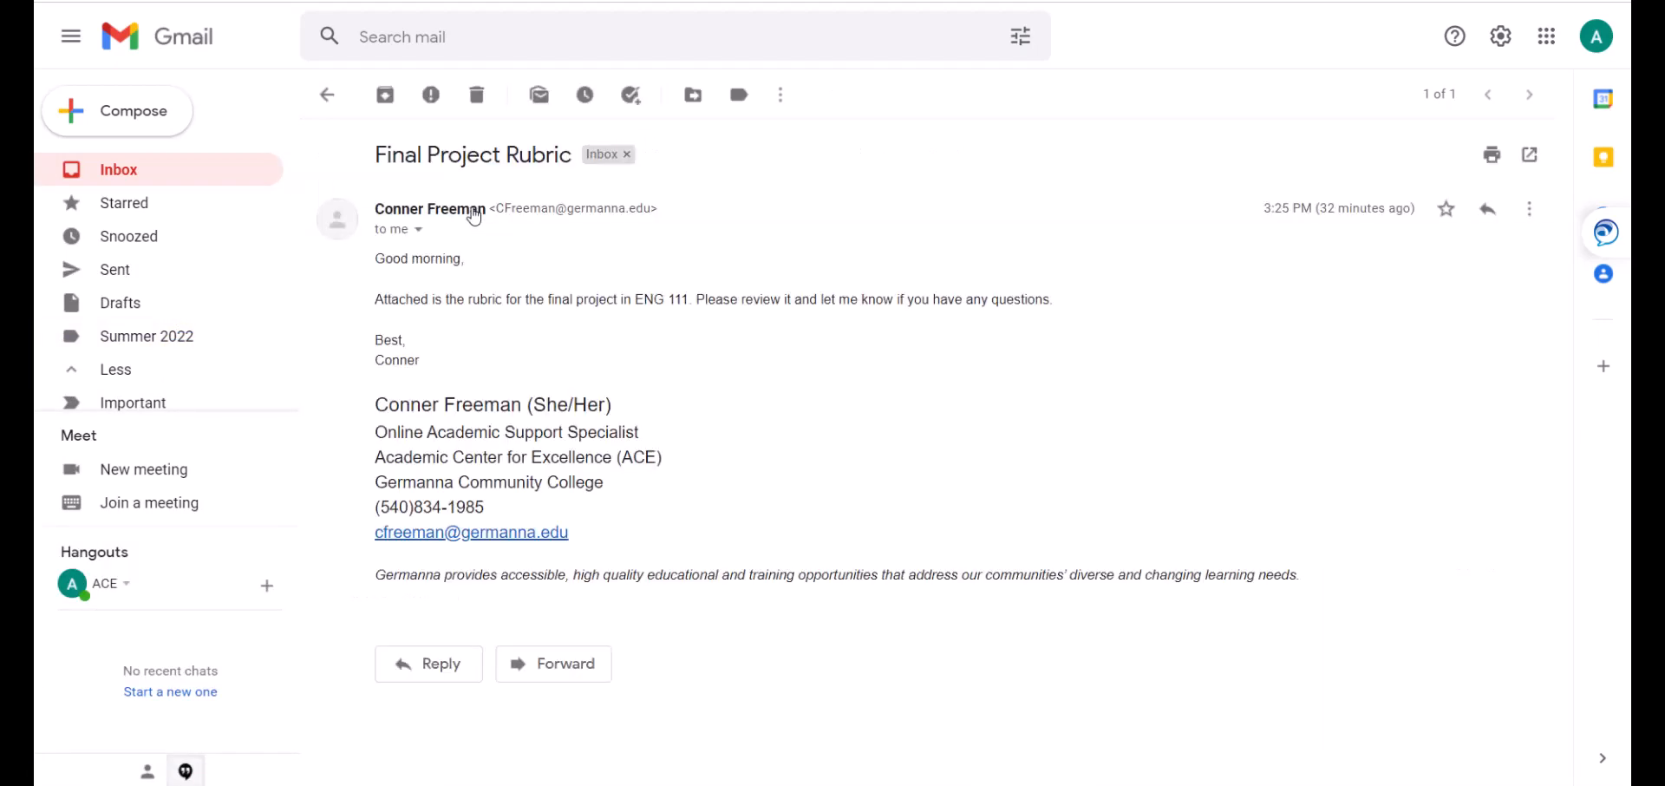
{"action": "left_click", "coordinate": [690, 97]}
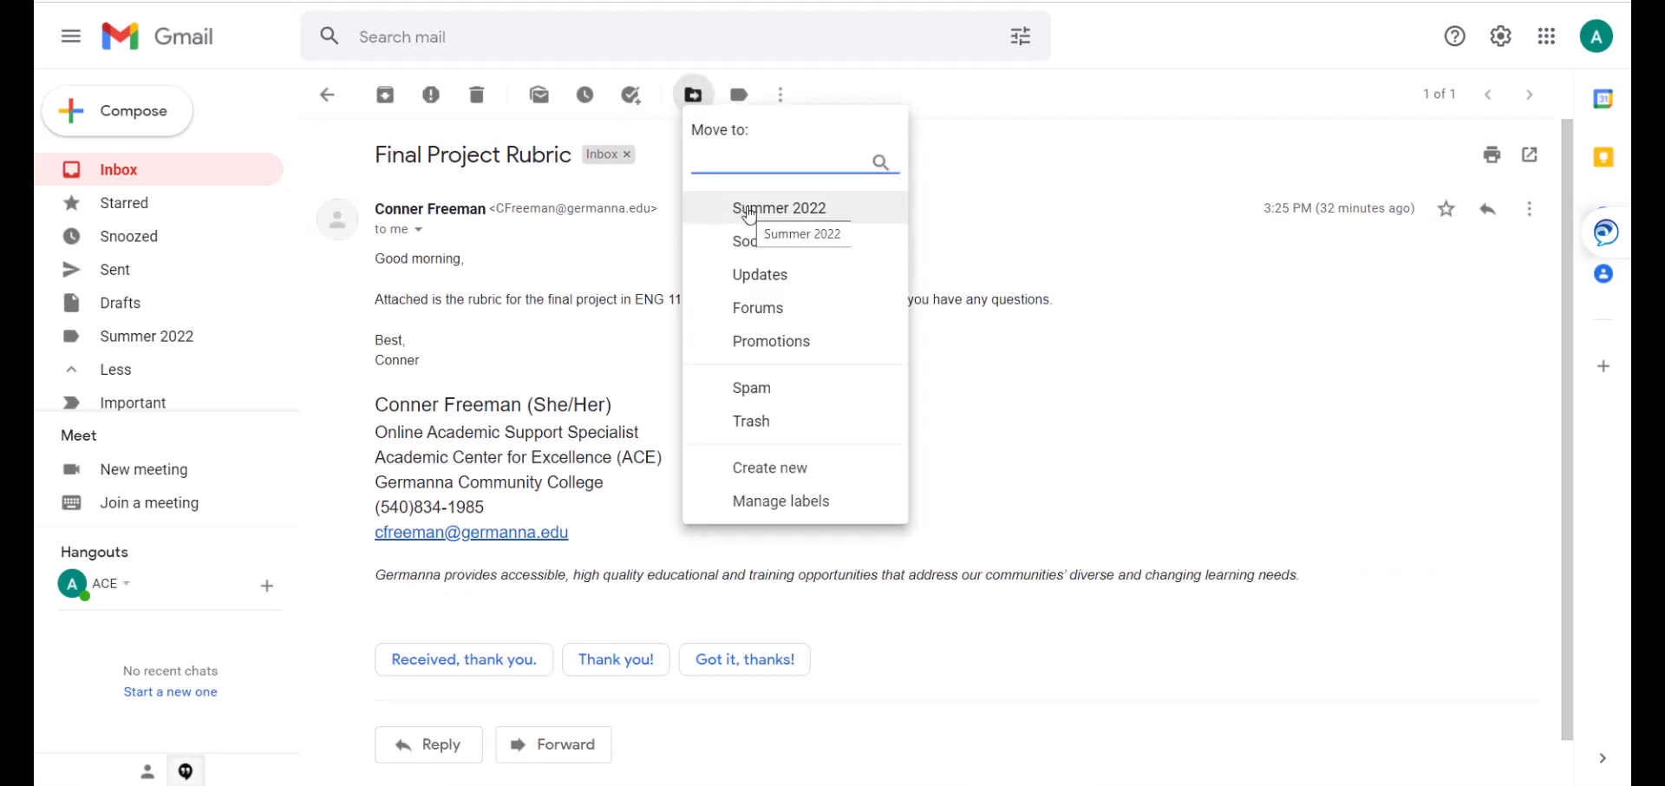
{"action": "left_click", "coordinate": [327, 94]}
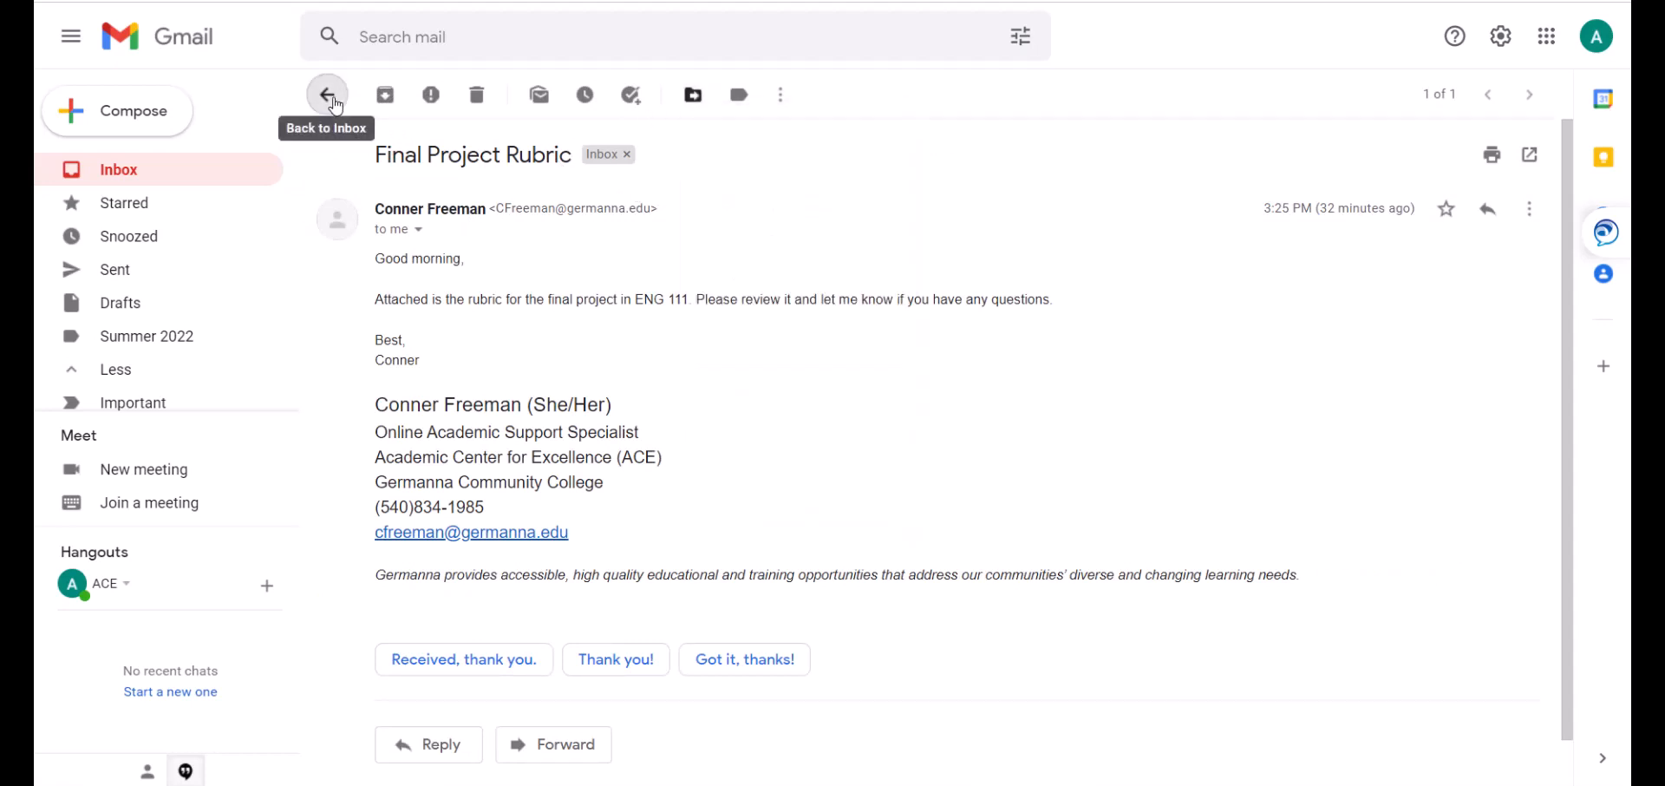
{"action": "left_click", "coordinate": [326, 199]}
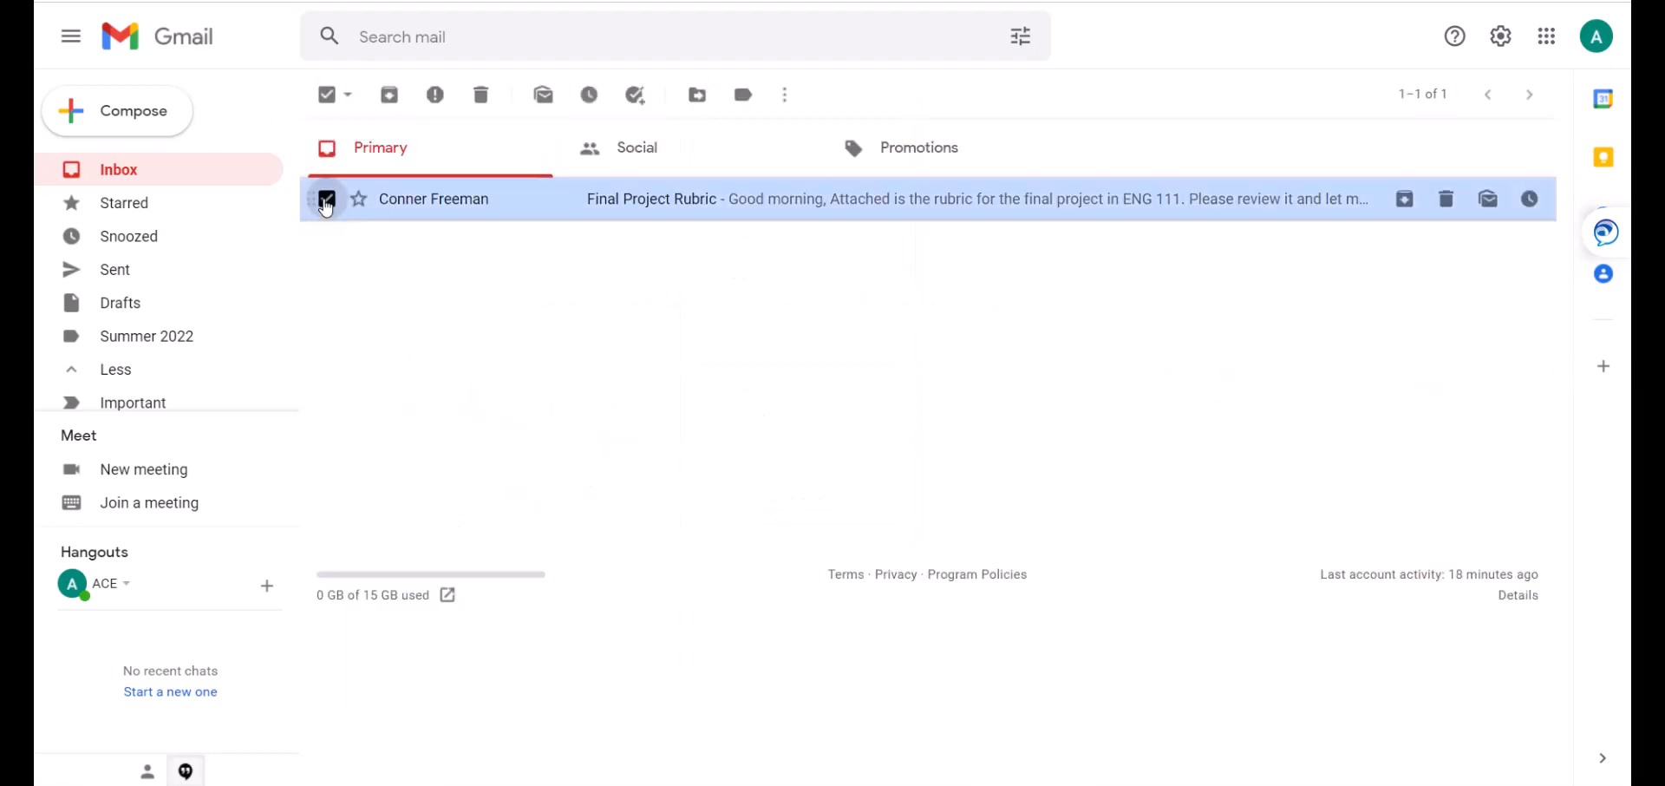
Delete the Final Project Rubric email and open the Trash folder.
{"action": "left_click", "coordinate": [482, 97]}
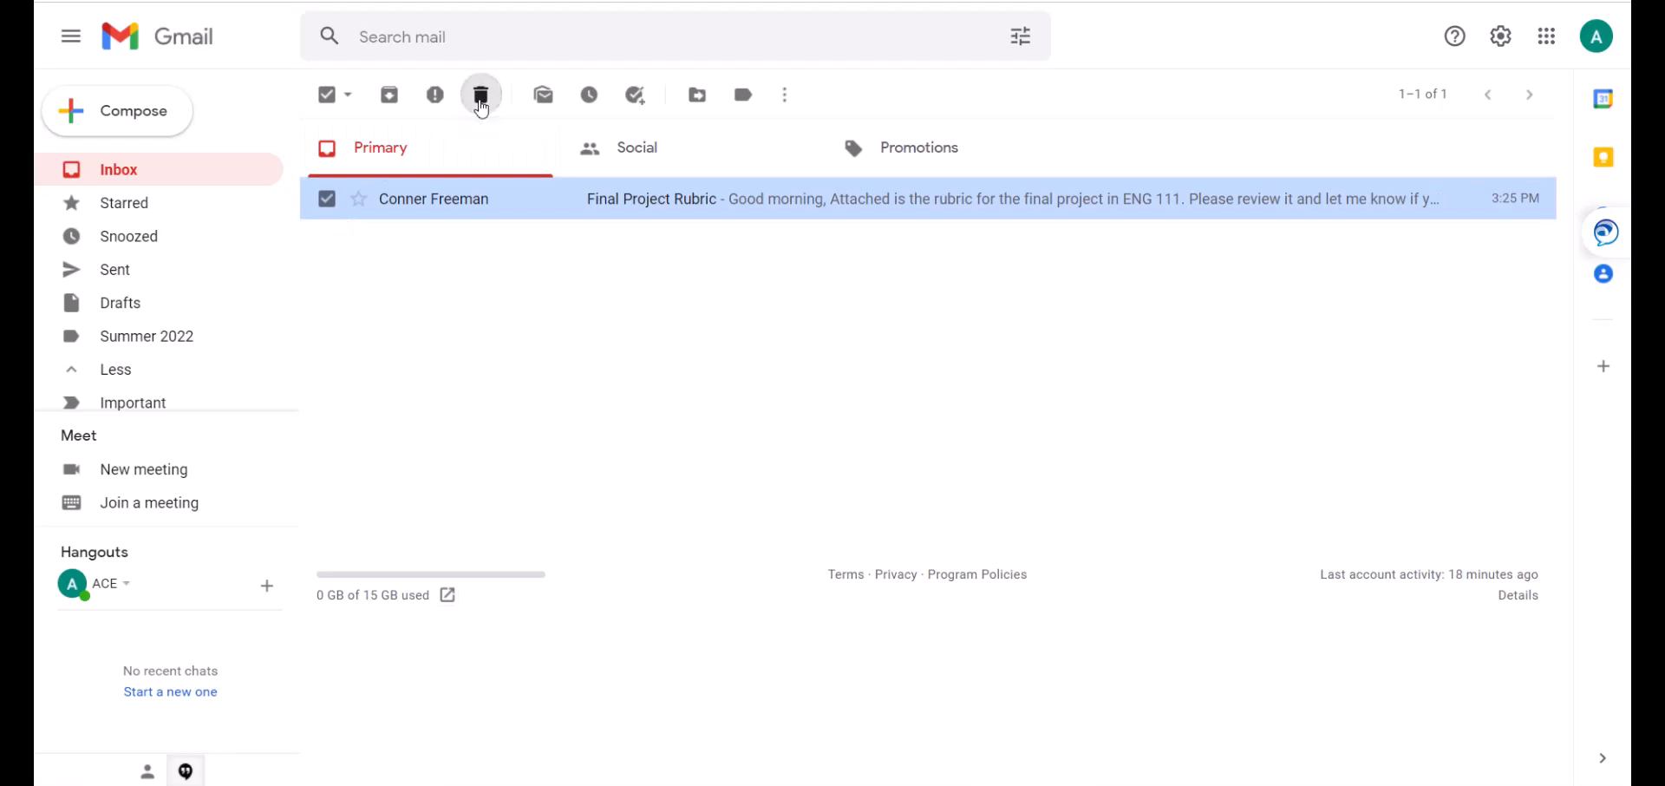
{"action": "scroll", "coordinate": [242, 305], "scroll_direction": "down", "scroll_amount": 3}
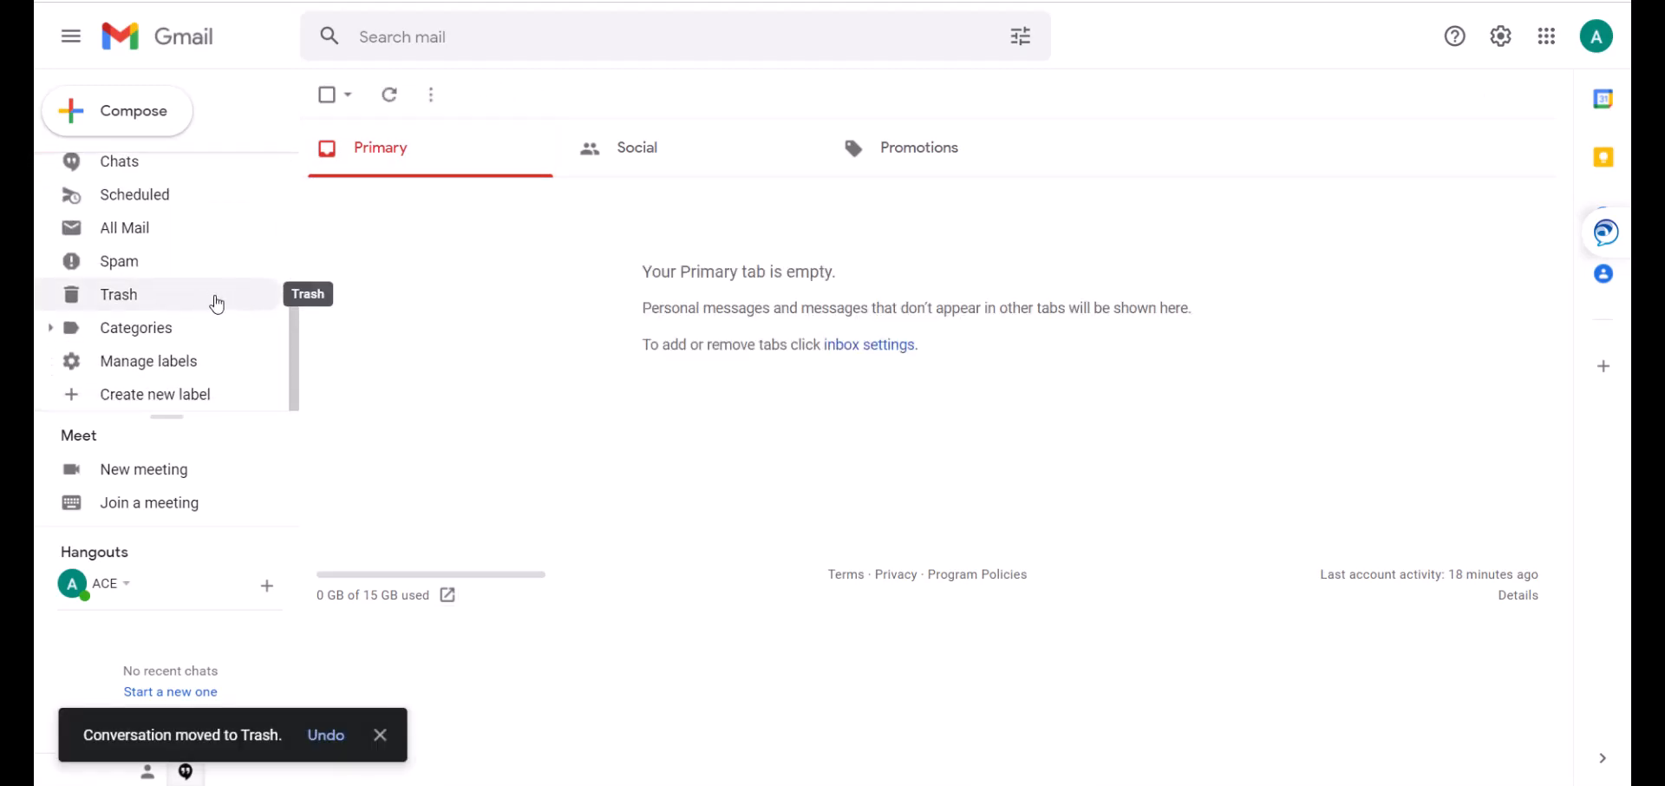
{"action": "left_click", "coordinate": [217, 302]}
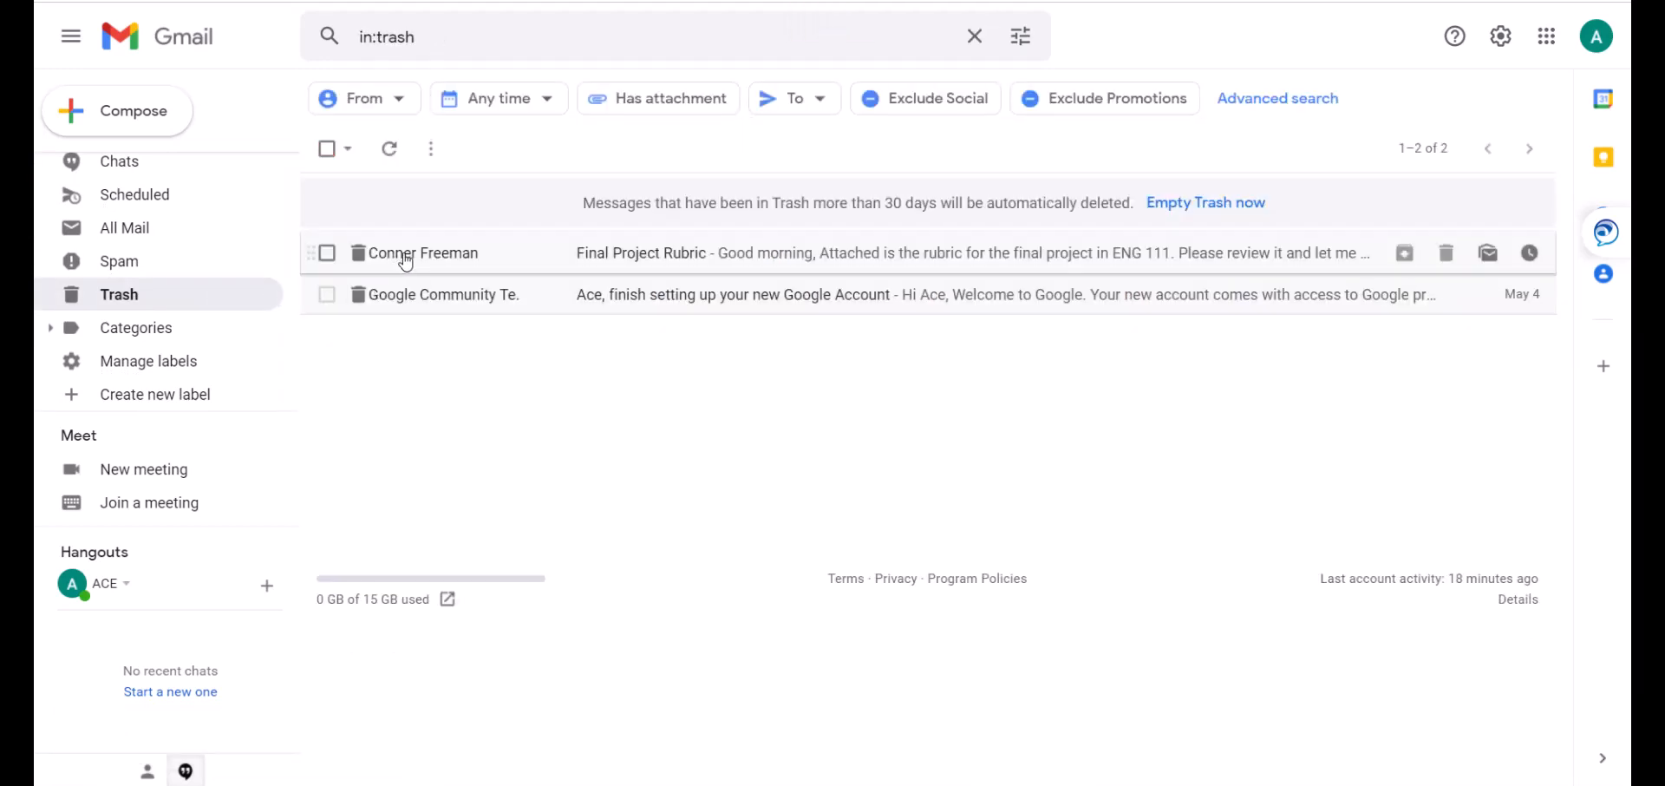
Move the trashed rubric email into the Summer 2022 label.
{"action": "left_click", "coordinate": [326, 253]}
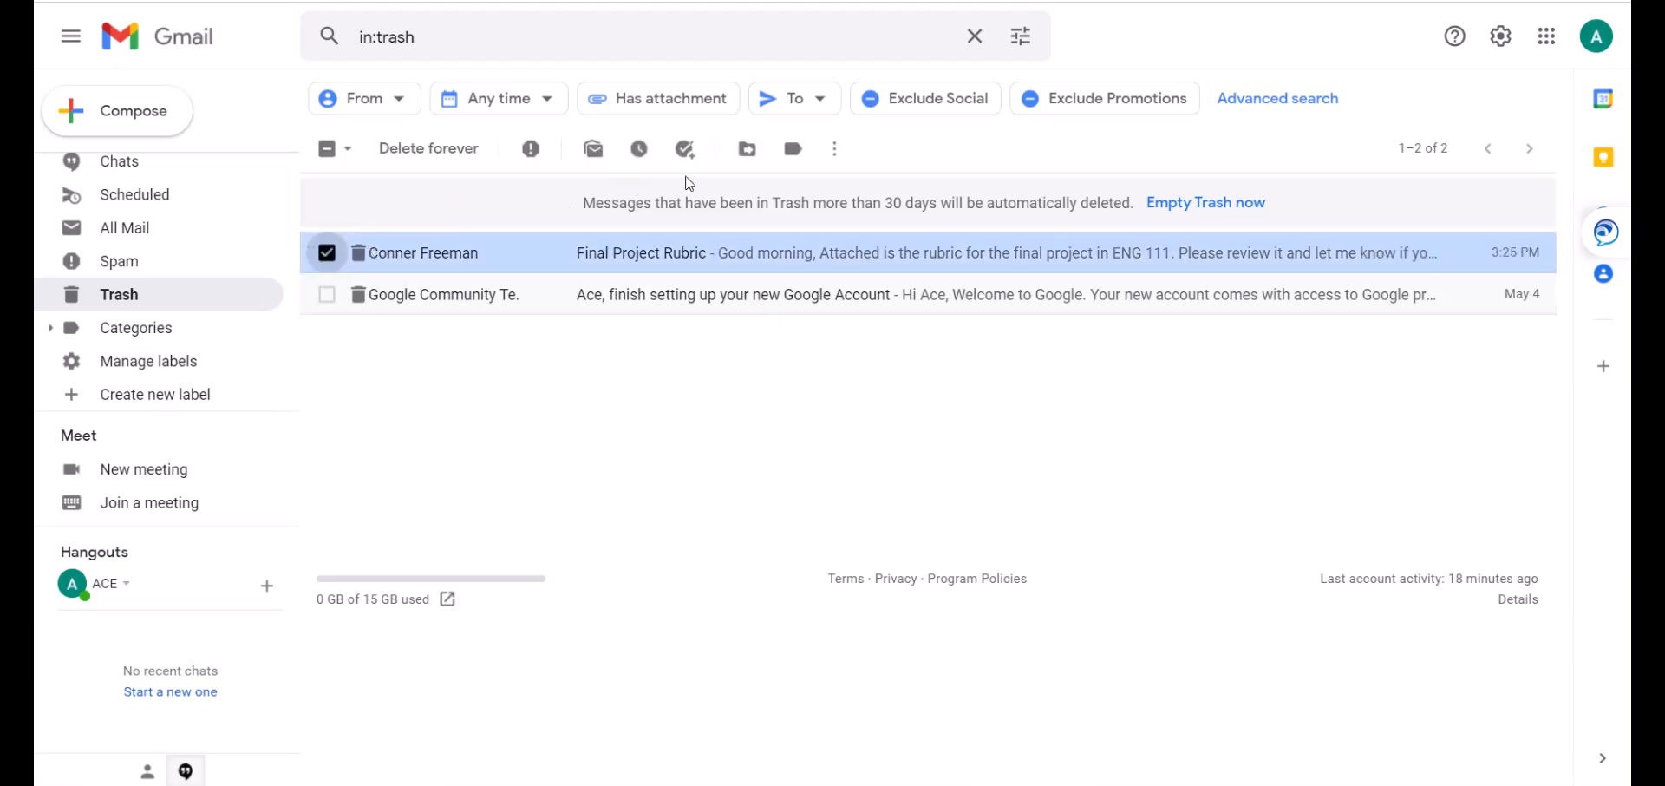
{"action": "left_click", "coordinate": [747, 152]}
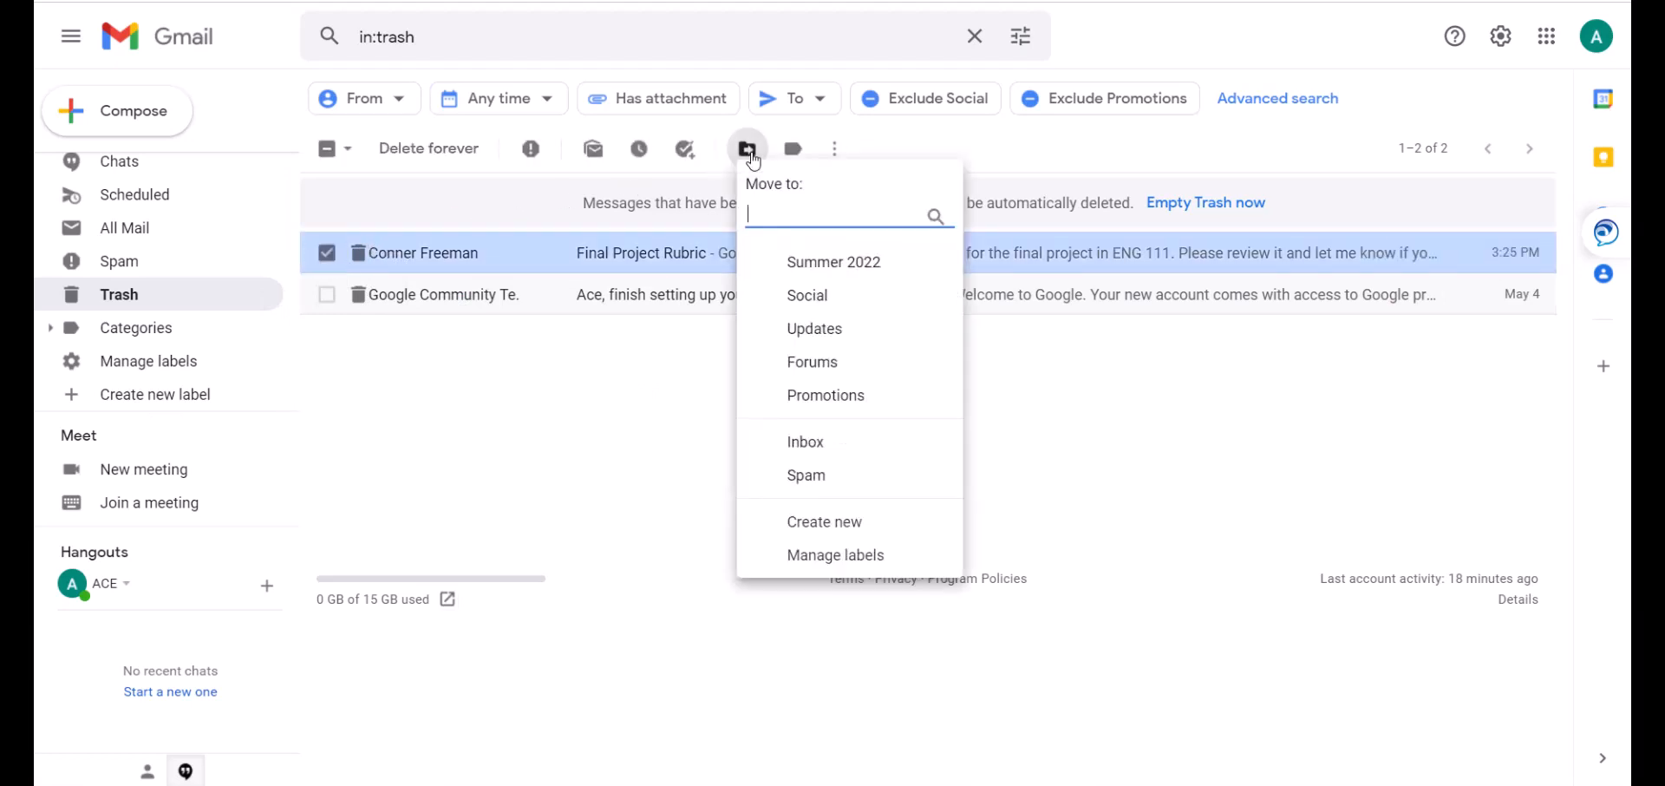
{"action": "left_click", "coordinate": [802, 270]}
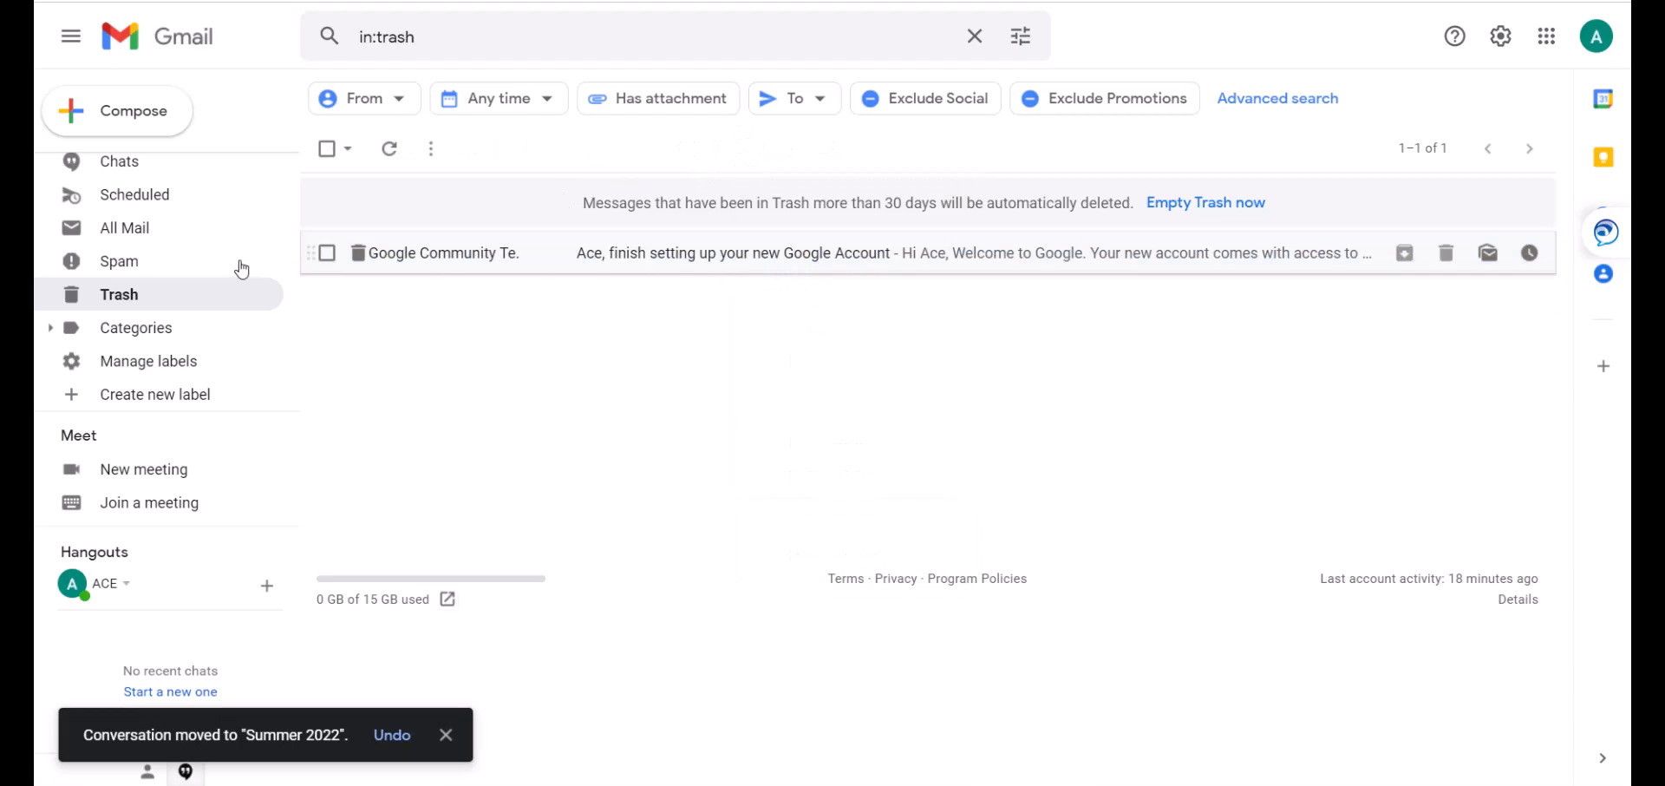
{"action": "scroll", "coordinate": [156, 253], "scroll_direction": "up", "scroll_amount": 2}
{"action": "scroll", "coordinate": [156, 253], "scroll_direction": "up", "scroll_amount": 3}
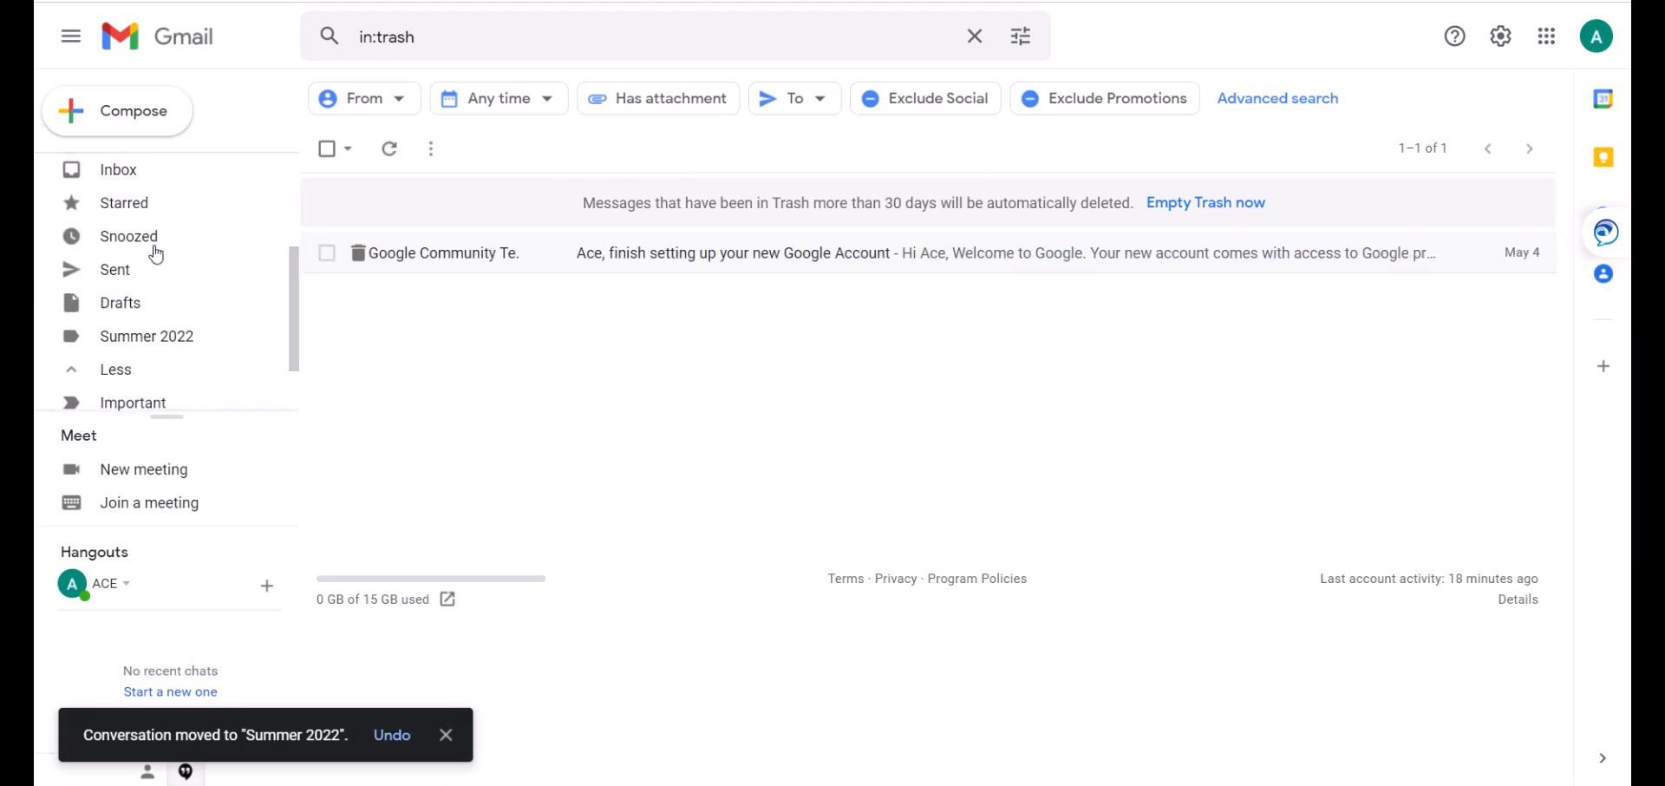
Star the rubric email in Summer 2022, view Starred, then refresh the inbox.
{"action": "left_click", "coordinate": [170, 346]}
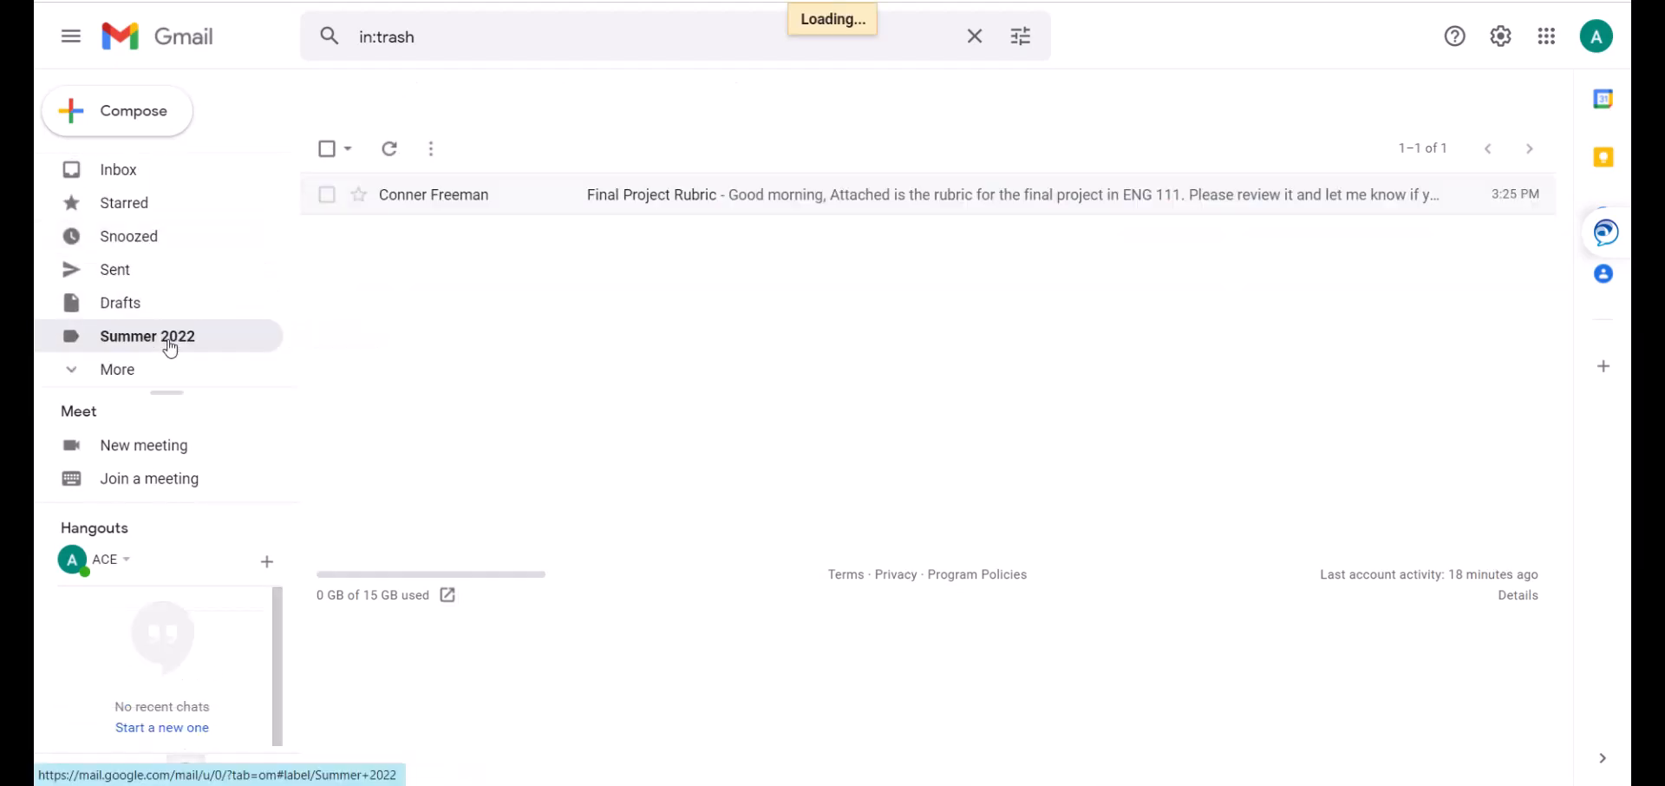
{"action": "left_click", "coordinate": [359, 198]}
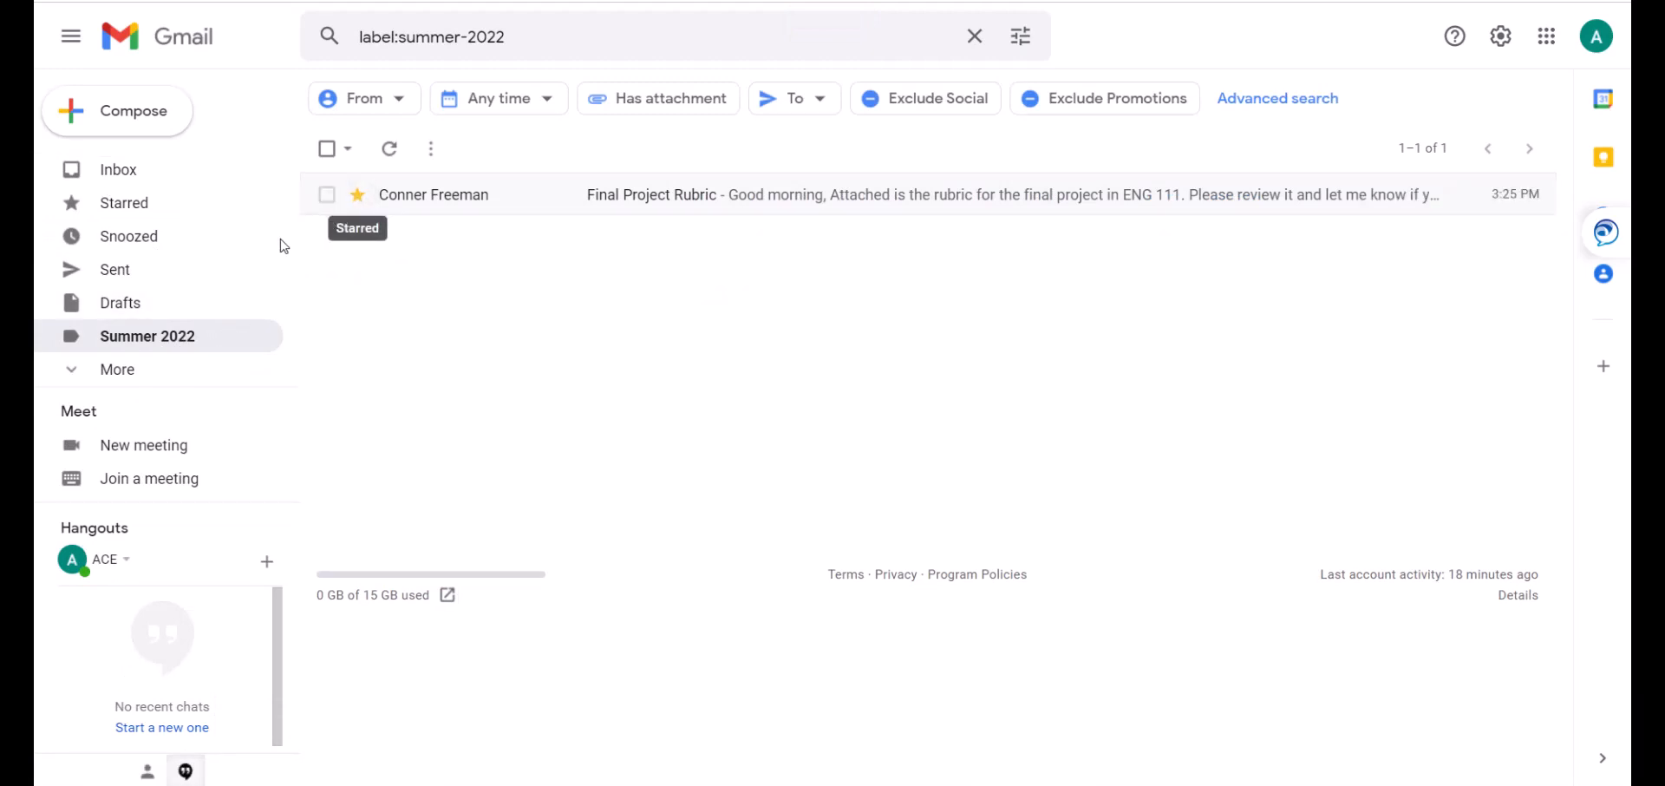
{"action": "left_click", "coordinate": [161, 213]}
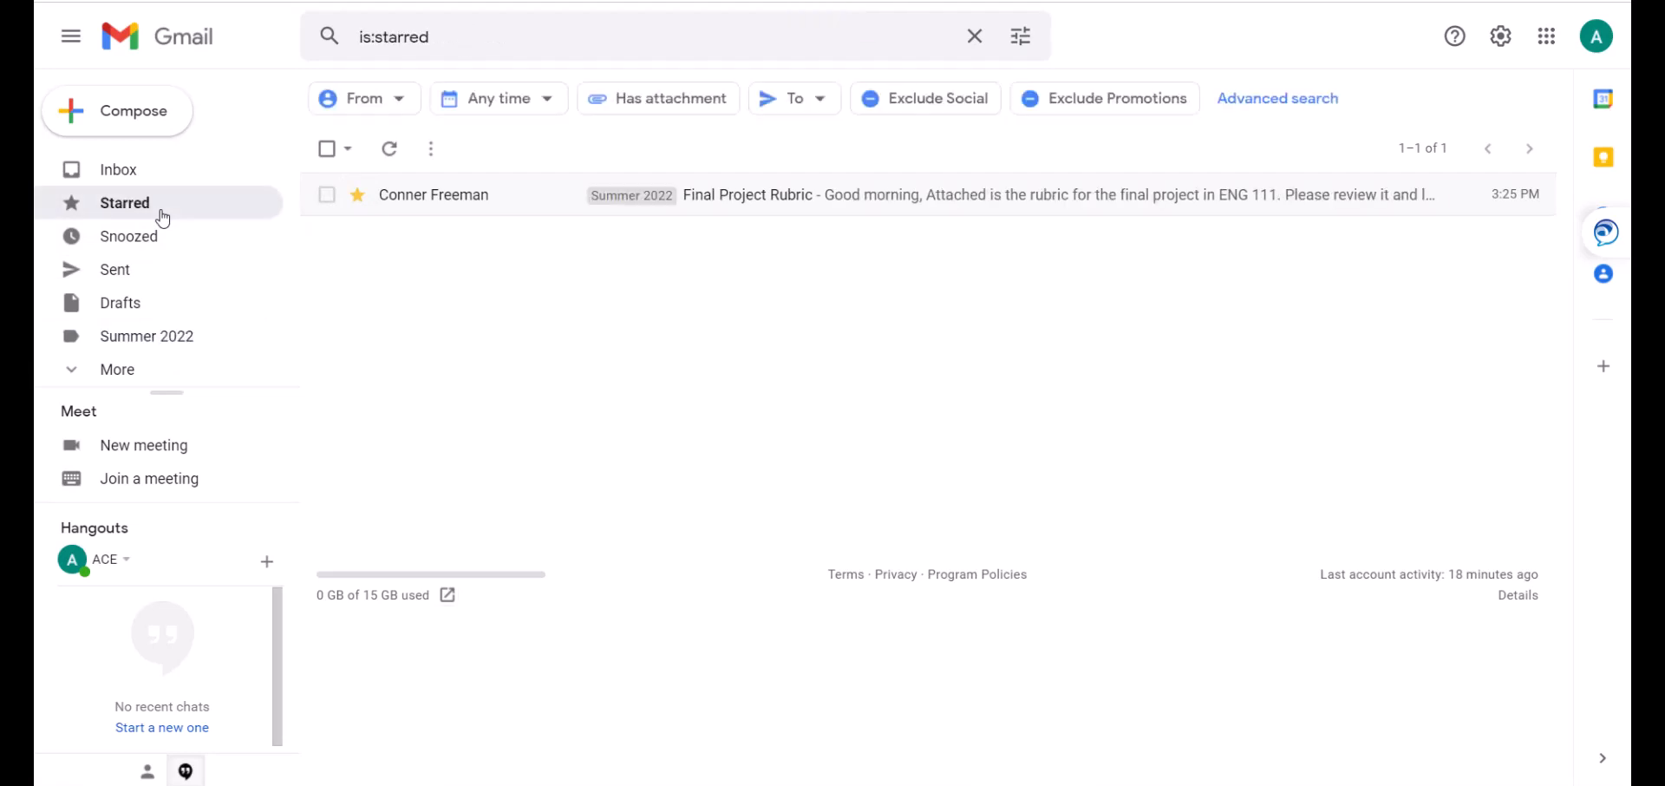
{"action": "left_click", "coordinate": [159, 174]}
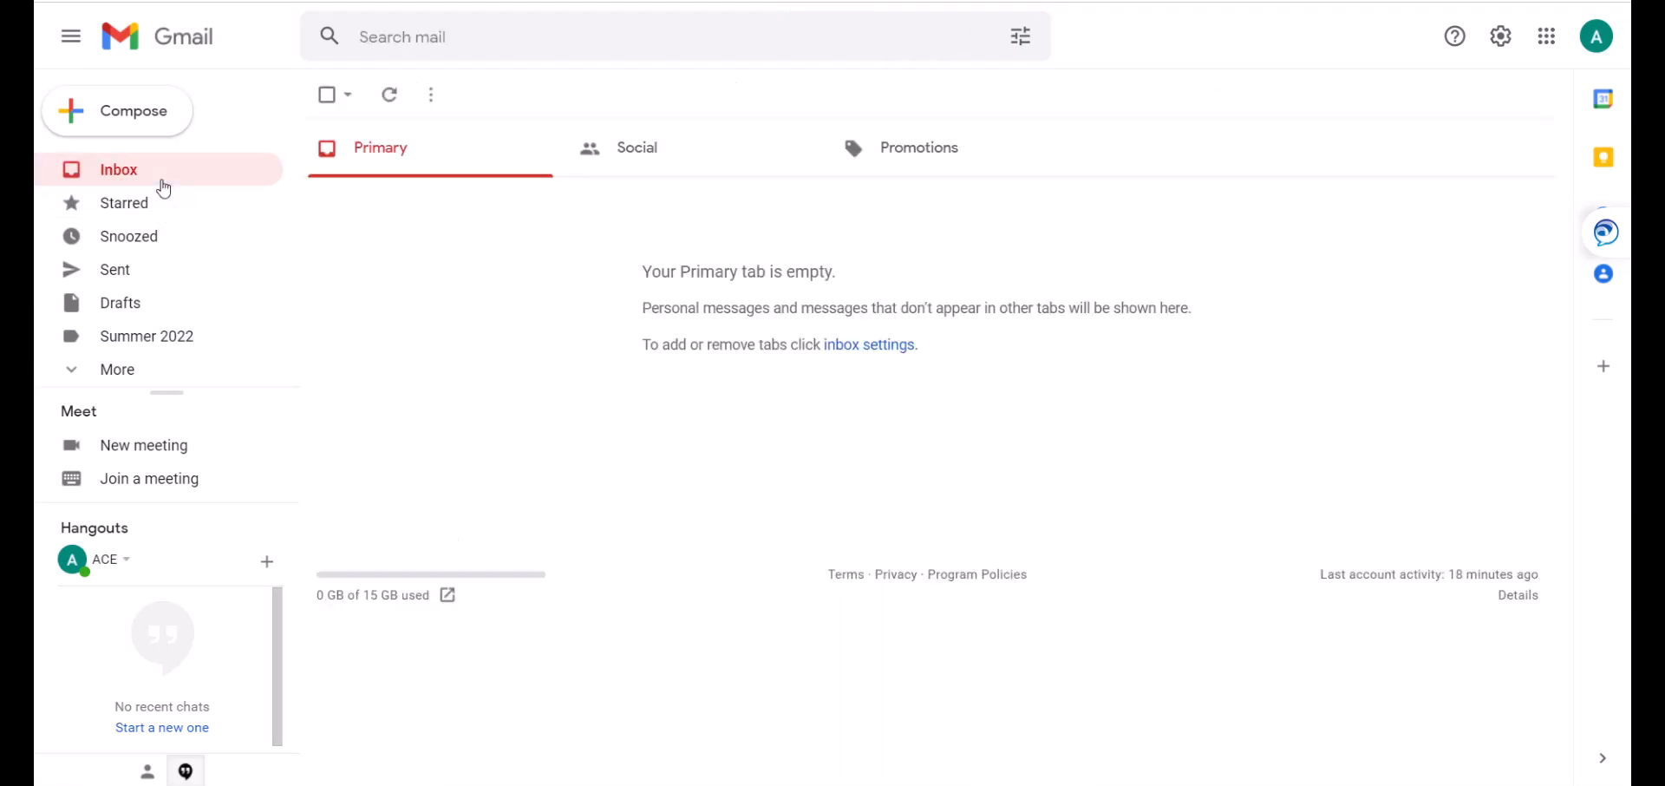
{"action": "left_click", "coordinate": [388, 95]}
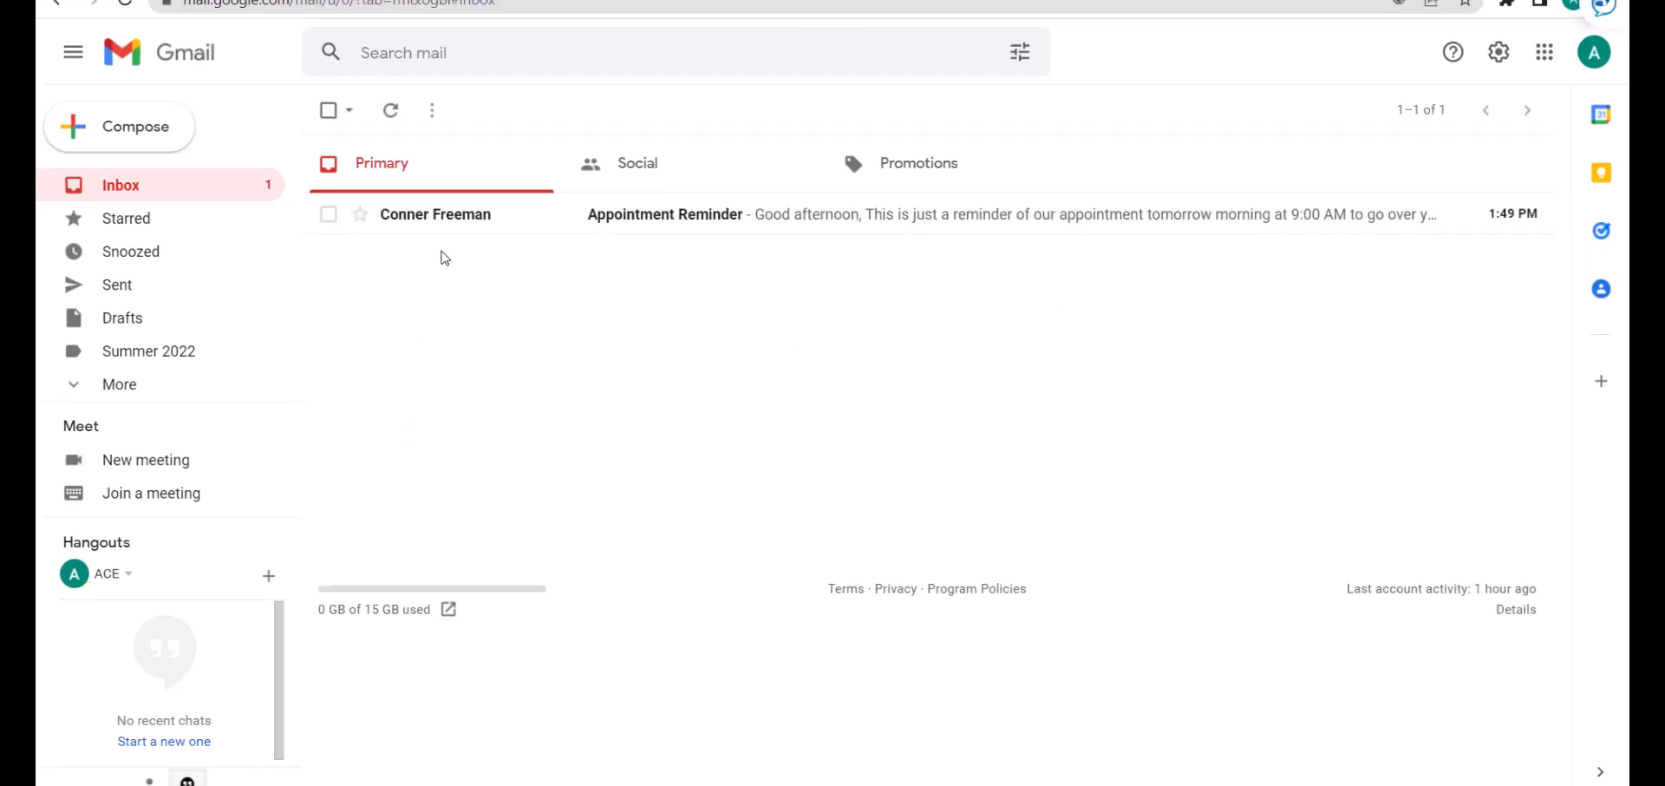
Reply 'I will be there' to the Appointment Reminder email and go back to the inbox.
{"action": "left_click", "coordinate": [453, 225]}
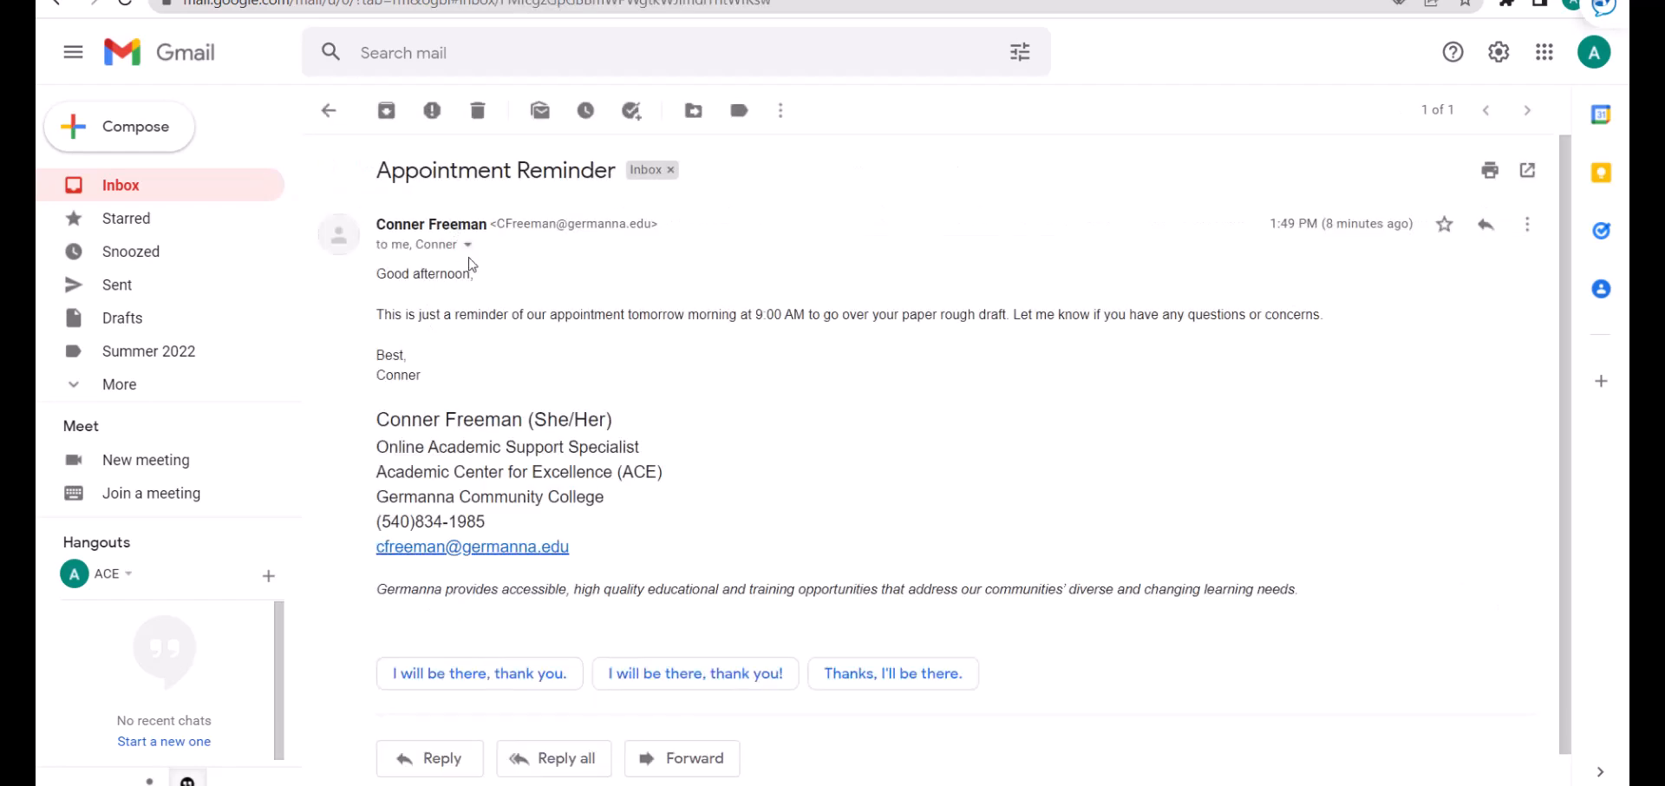
{"action": "scroll", "coordinate": [725, 468], "scroll_direction": "down", "scroll_amount": 2}
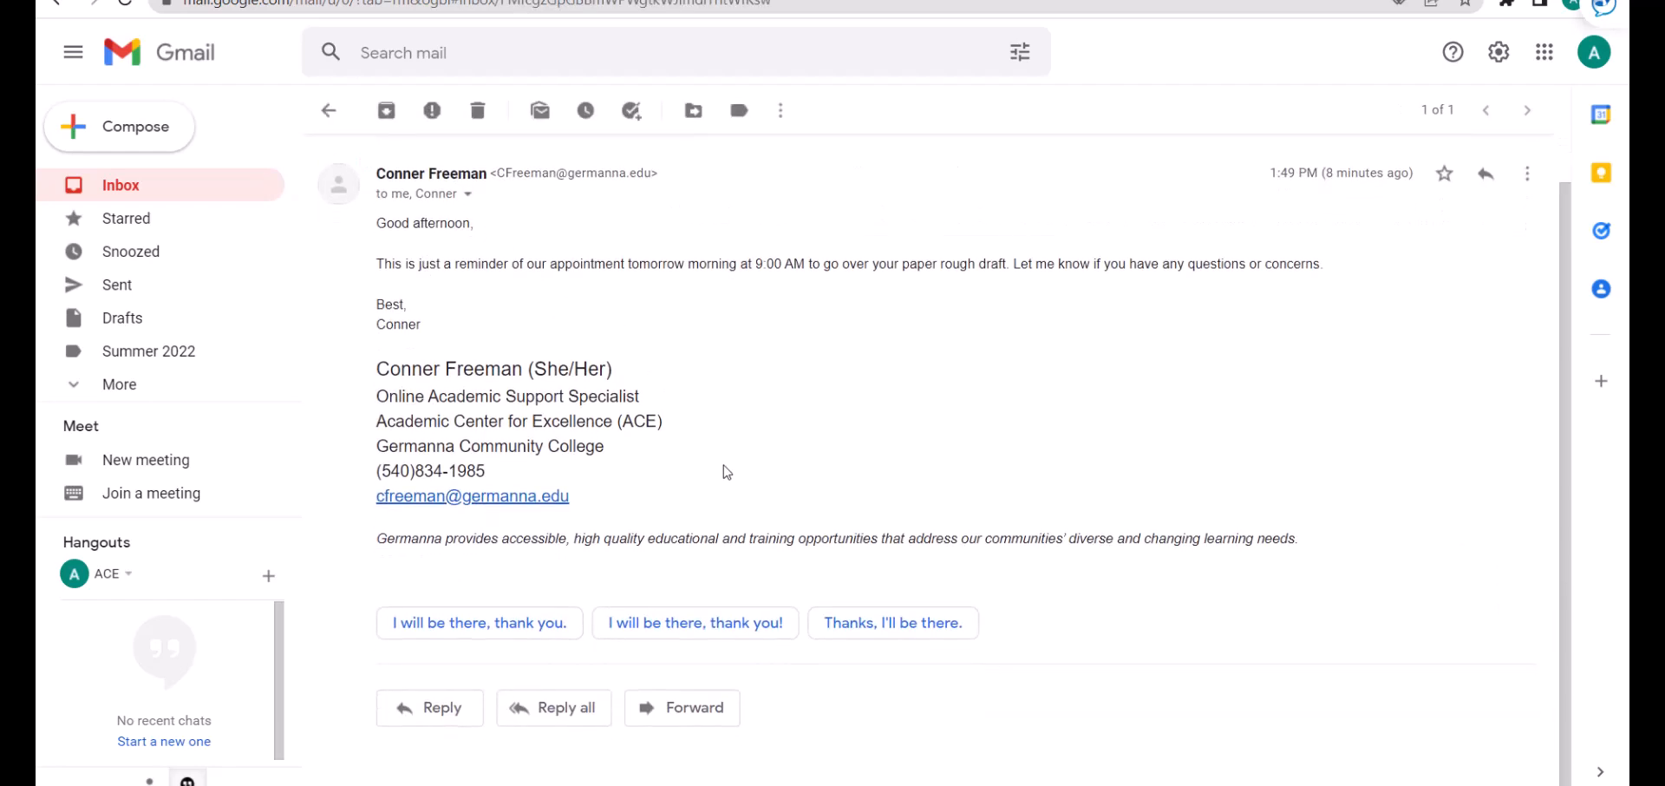
{"action": "left_click", "coordinate": [469, 723]}
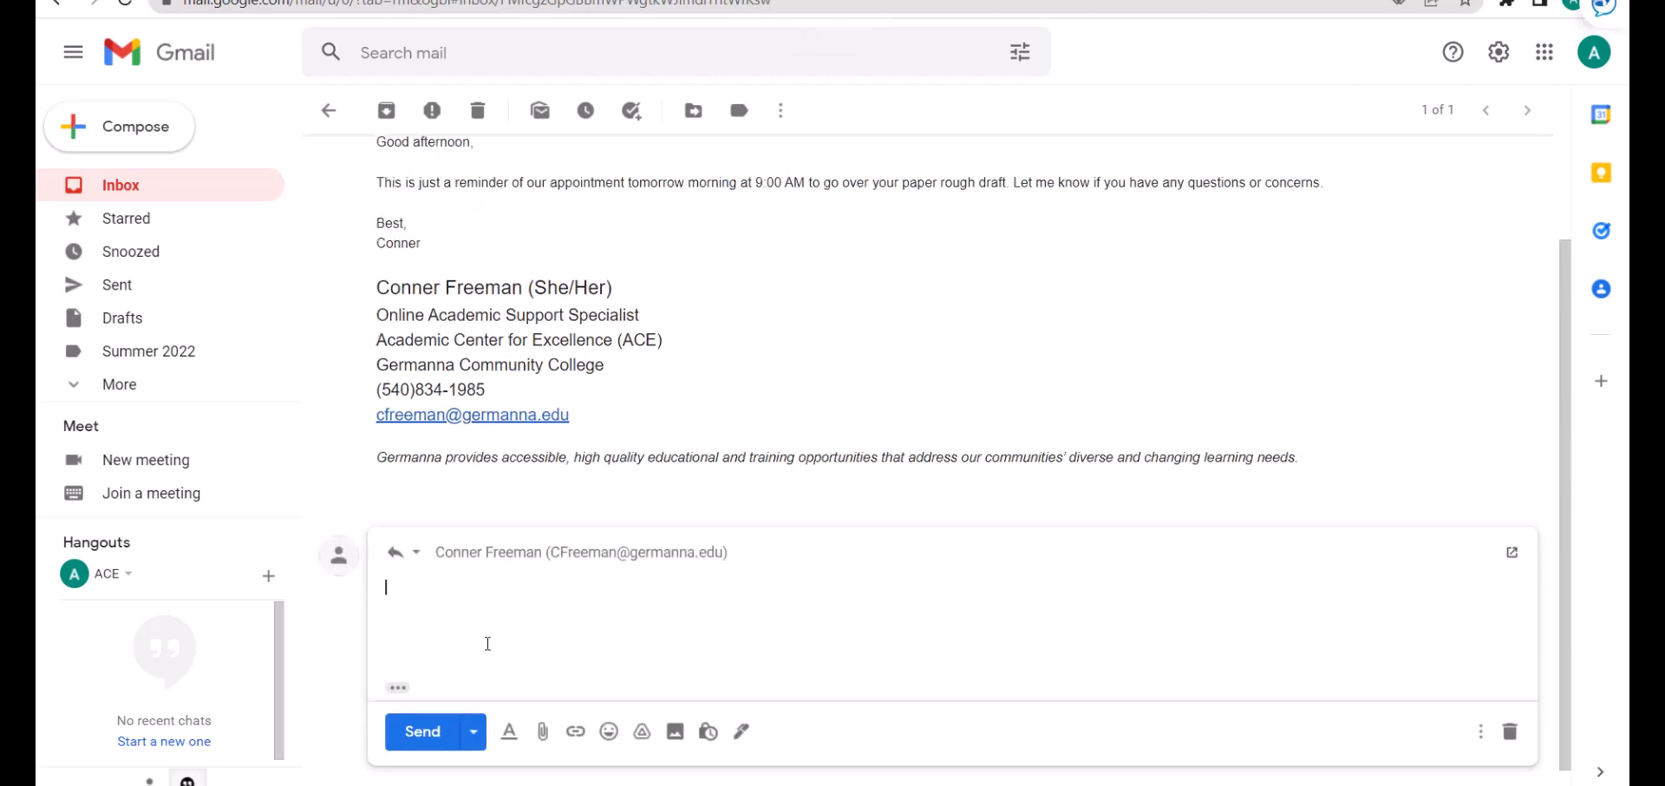
{"action": "type", "text": "I will be there!"}
{"action": "left_click", "coordinate": [446, 744]}
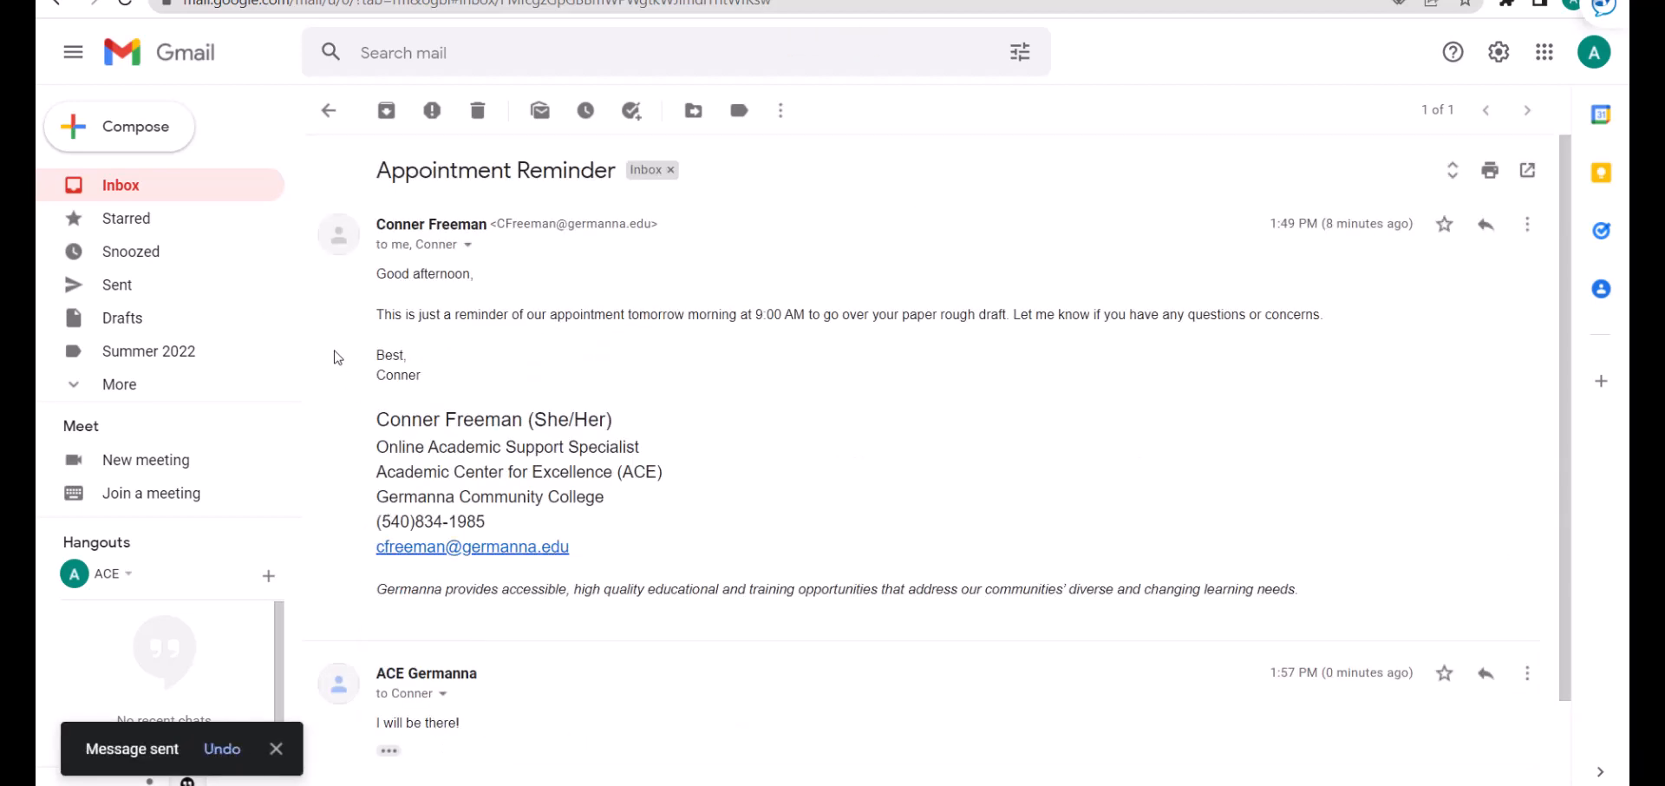
{"action": "left_click", "coordinate": [327, 110]}
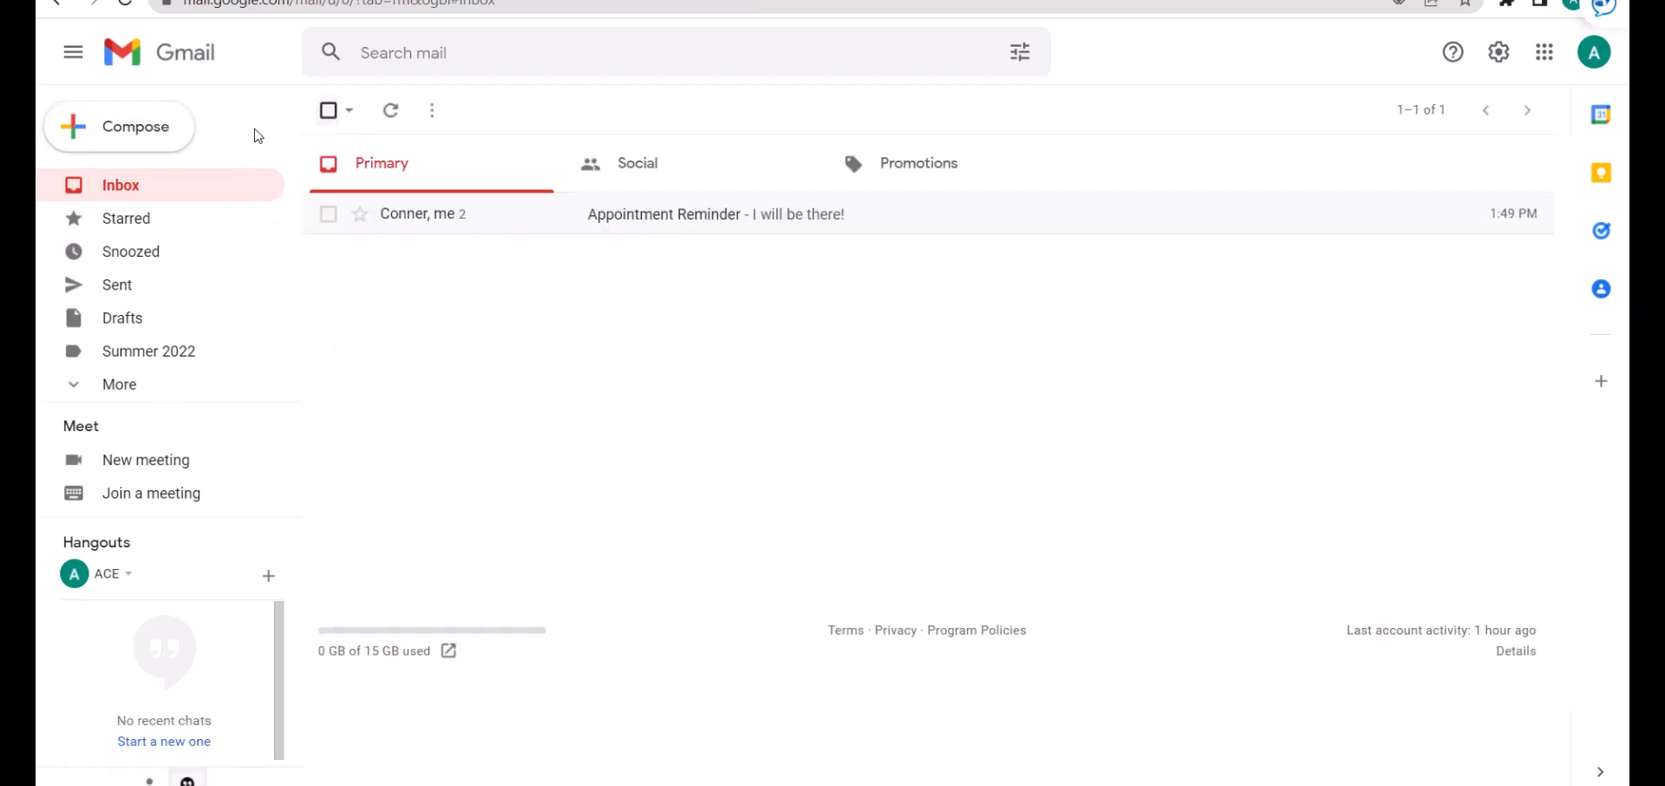
Open a new message, try full-screen and minimize, and restore it to docked size.
{"action": "left_click", "coordinate": [176, 146]}
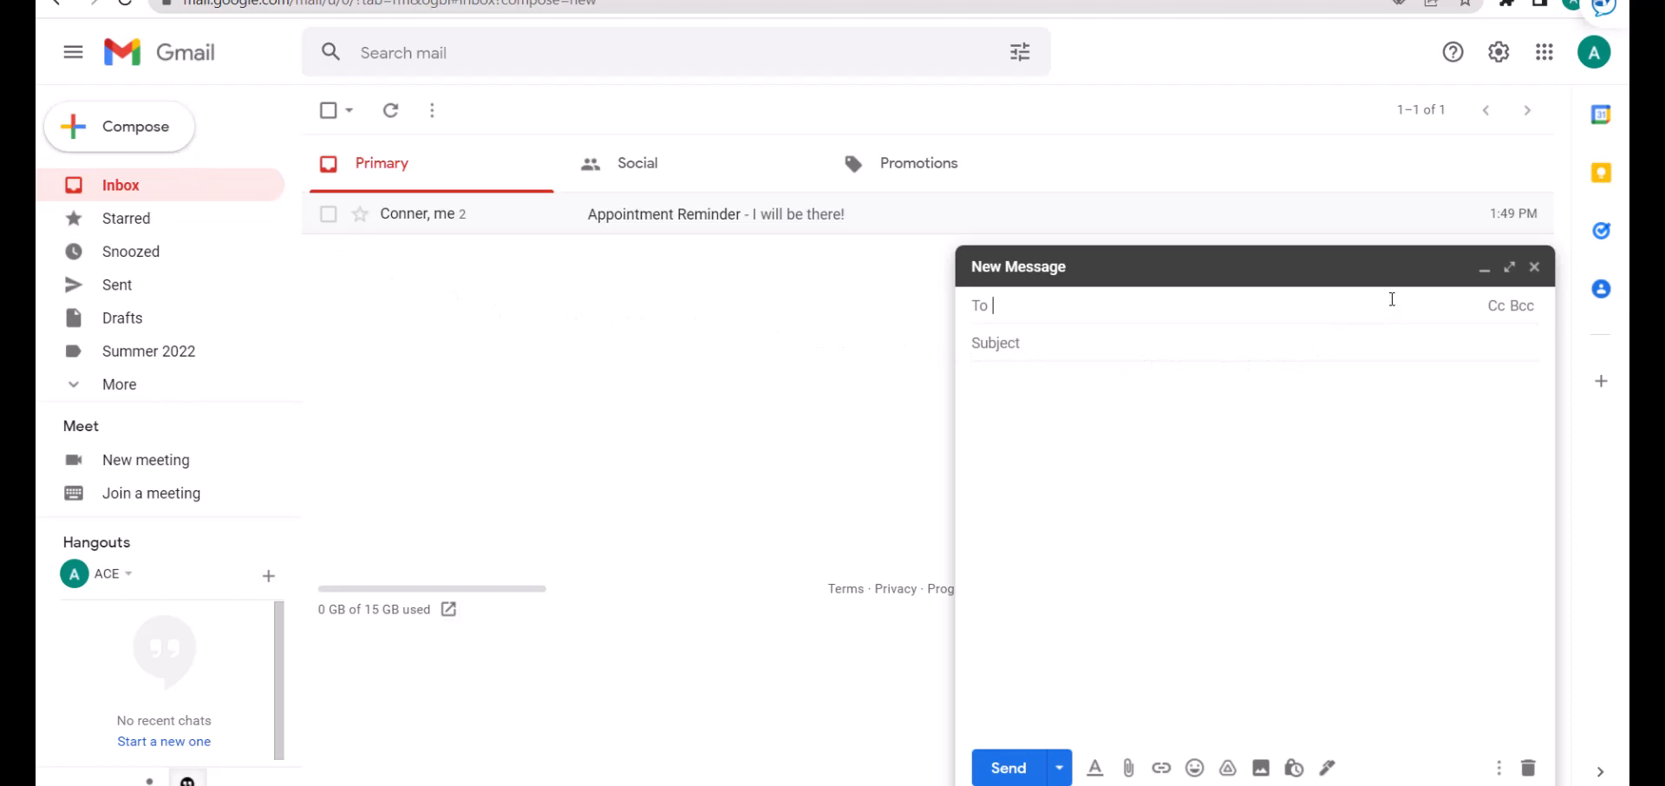
{"action": "left_click", "coordinate": [1509, 266]}
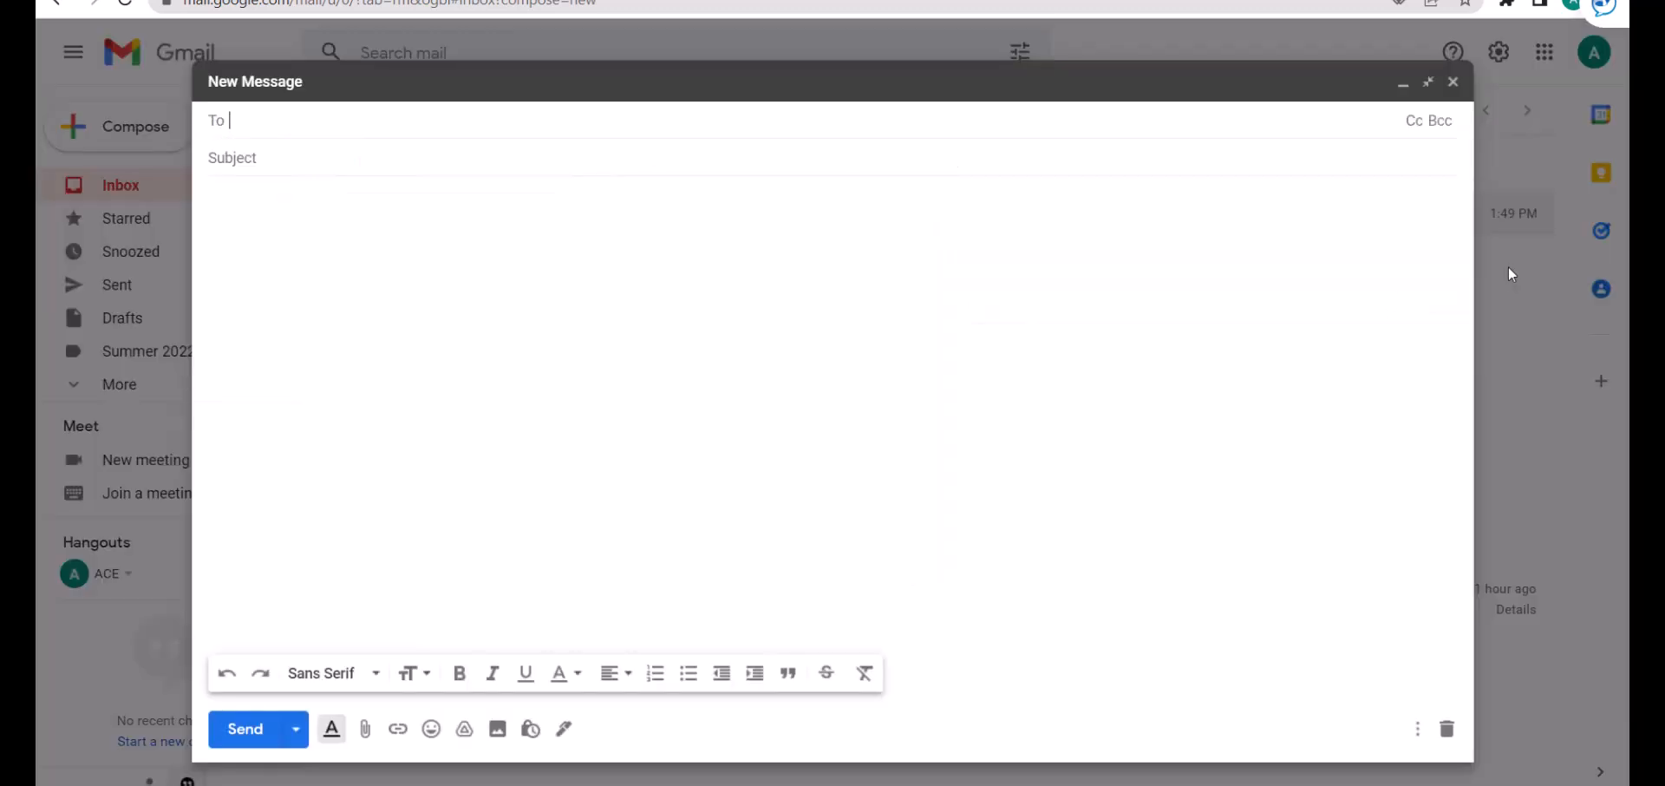
{"action": "left_click", "coordinate": [1428, 90]}
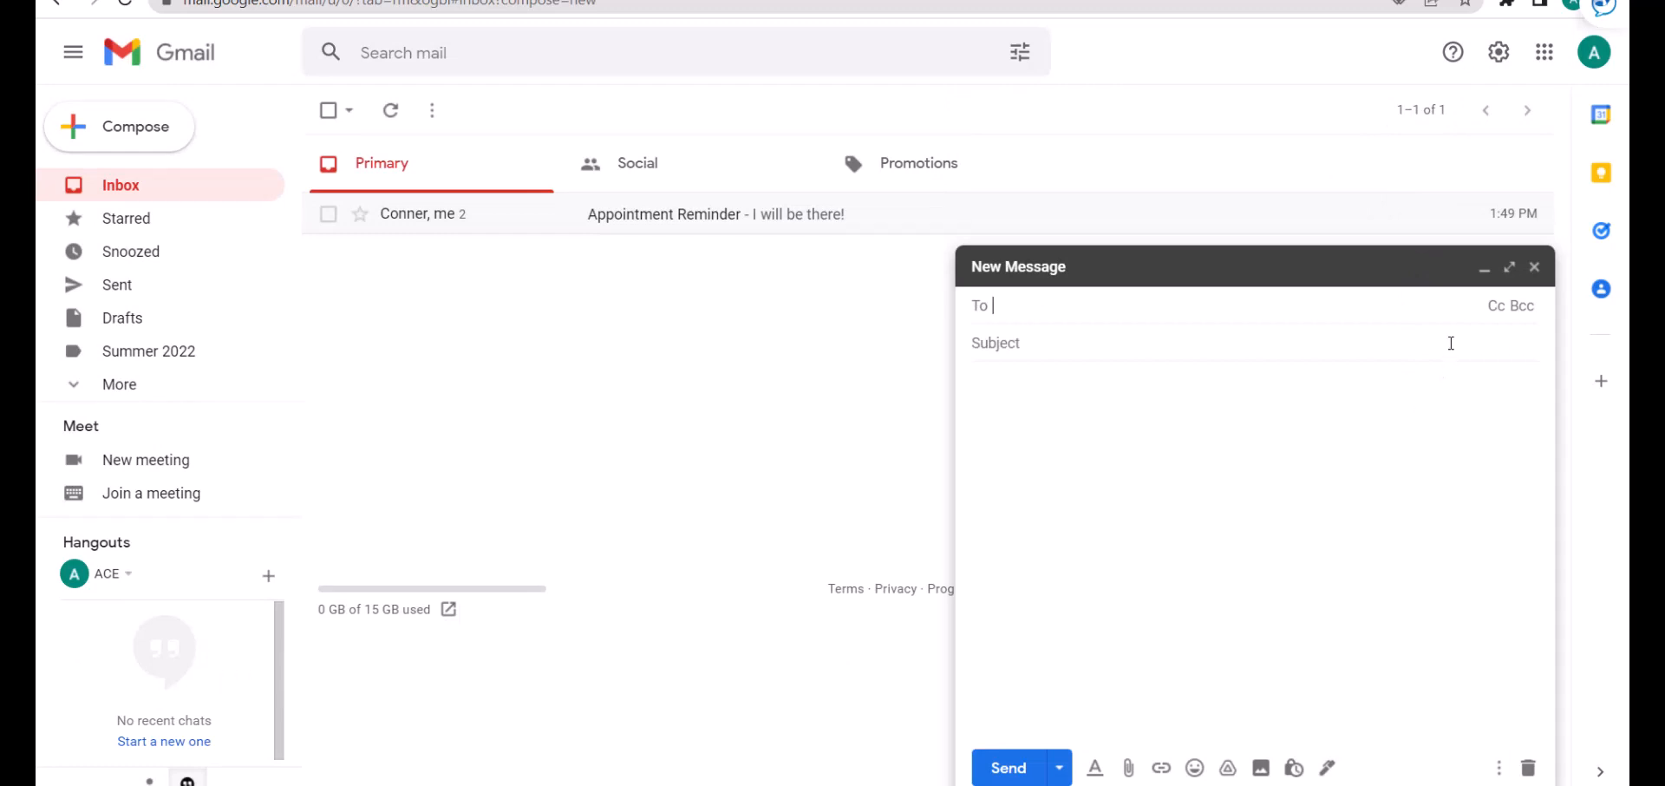
{"action": "left_click", "coordinate": [1484, 271]}
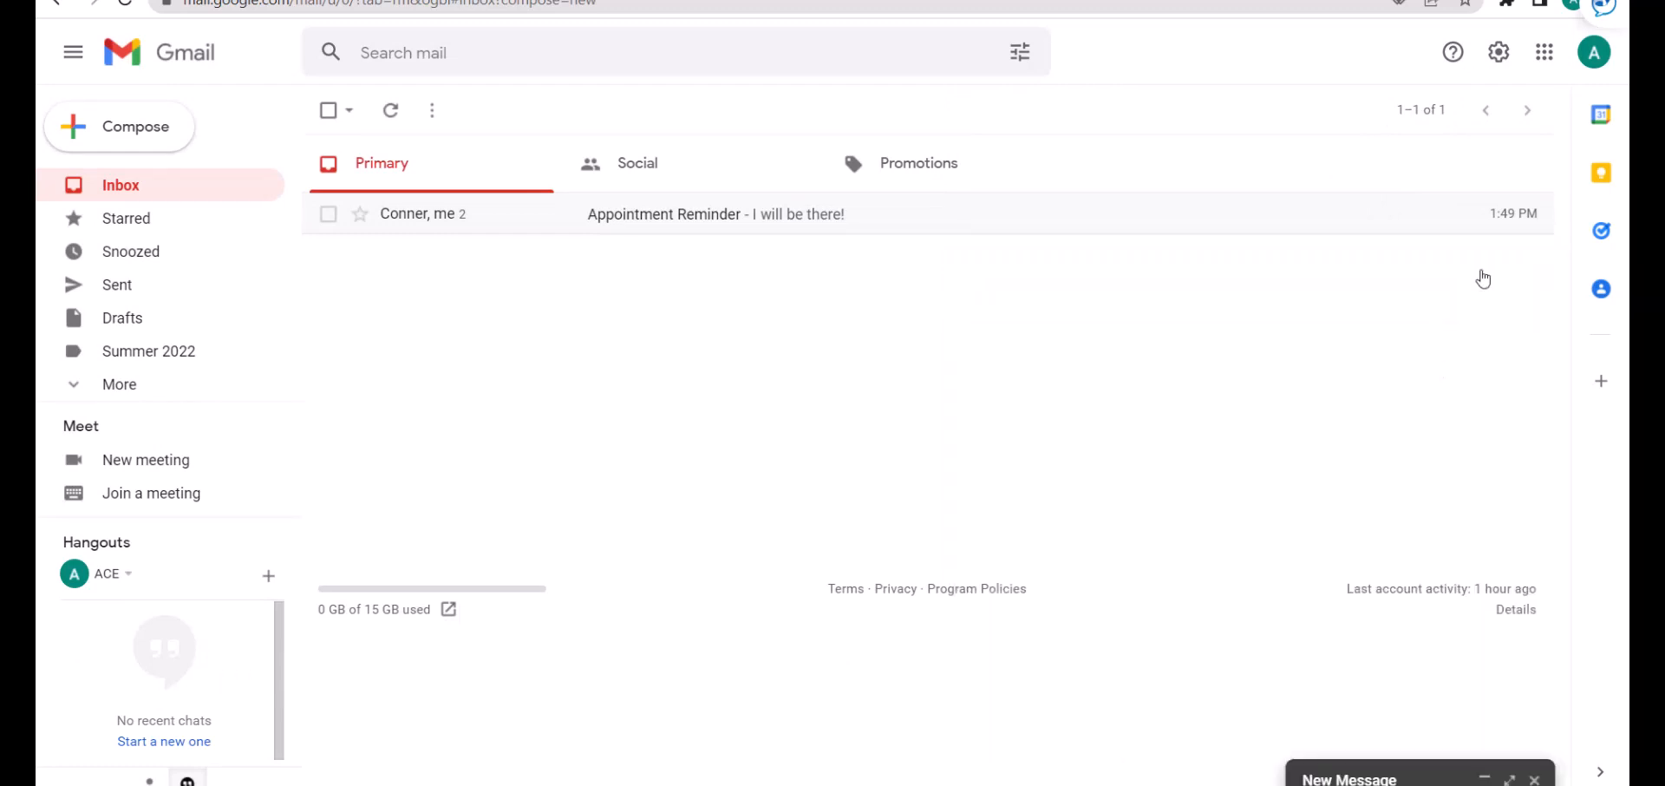
{"action": "left_click", "coordinate": [1392, 778]}
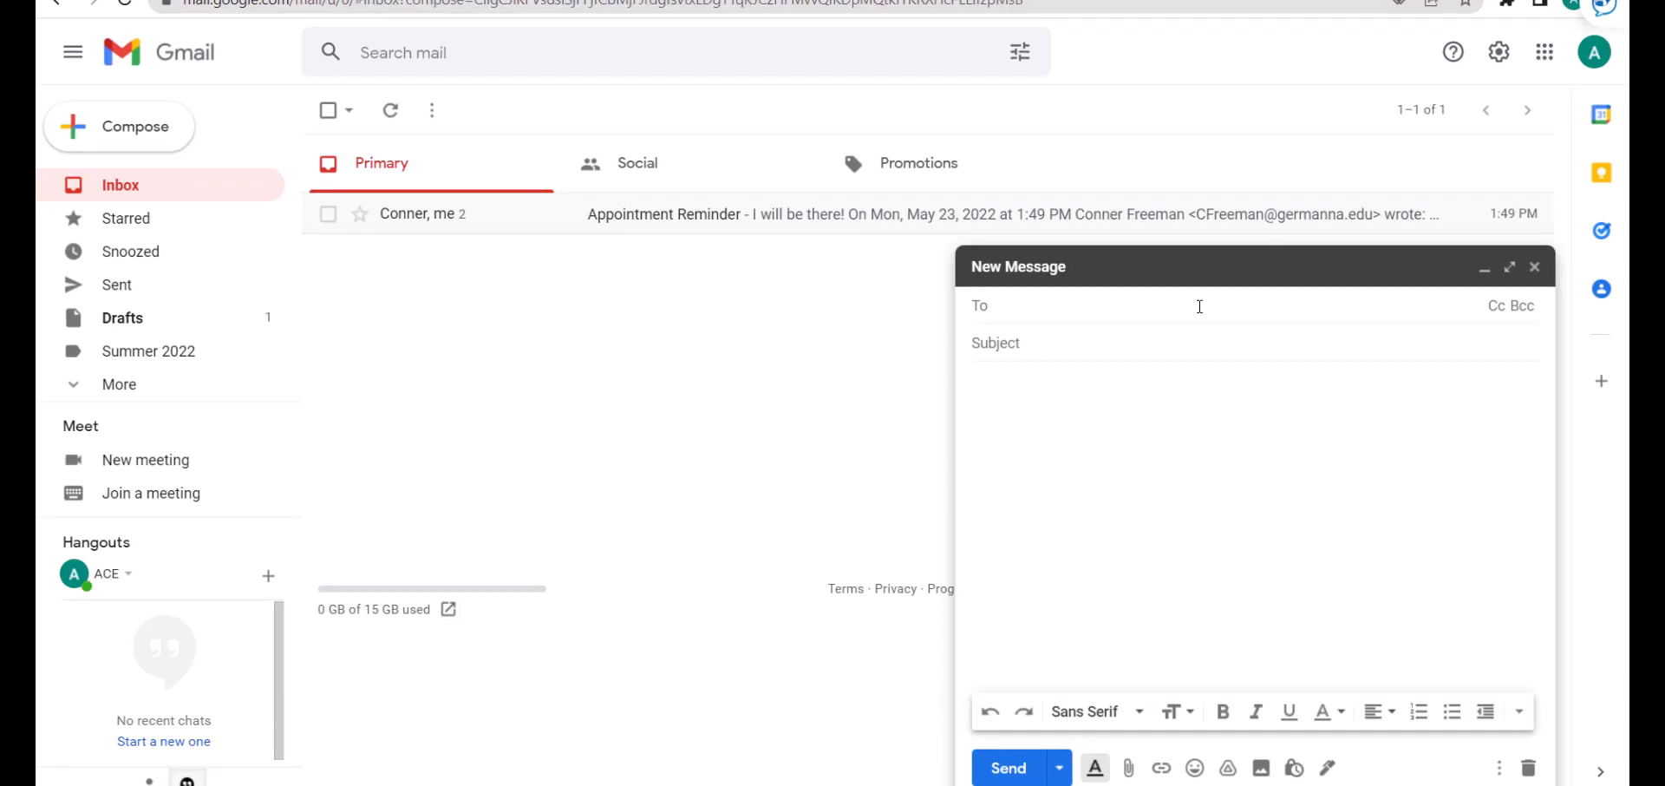
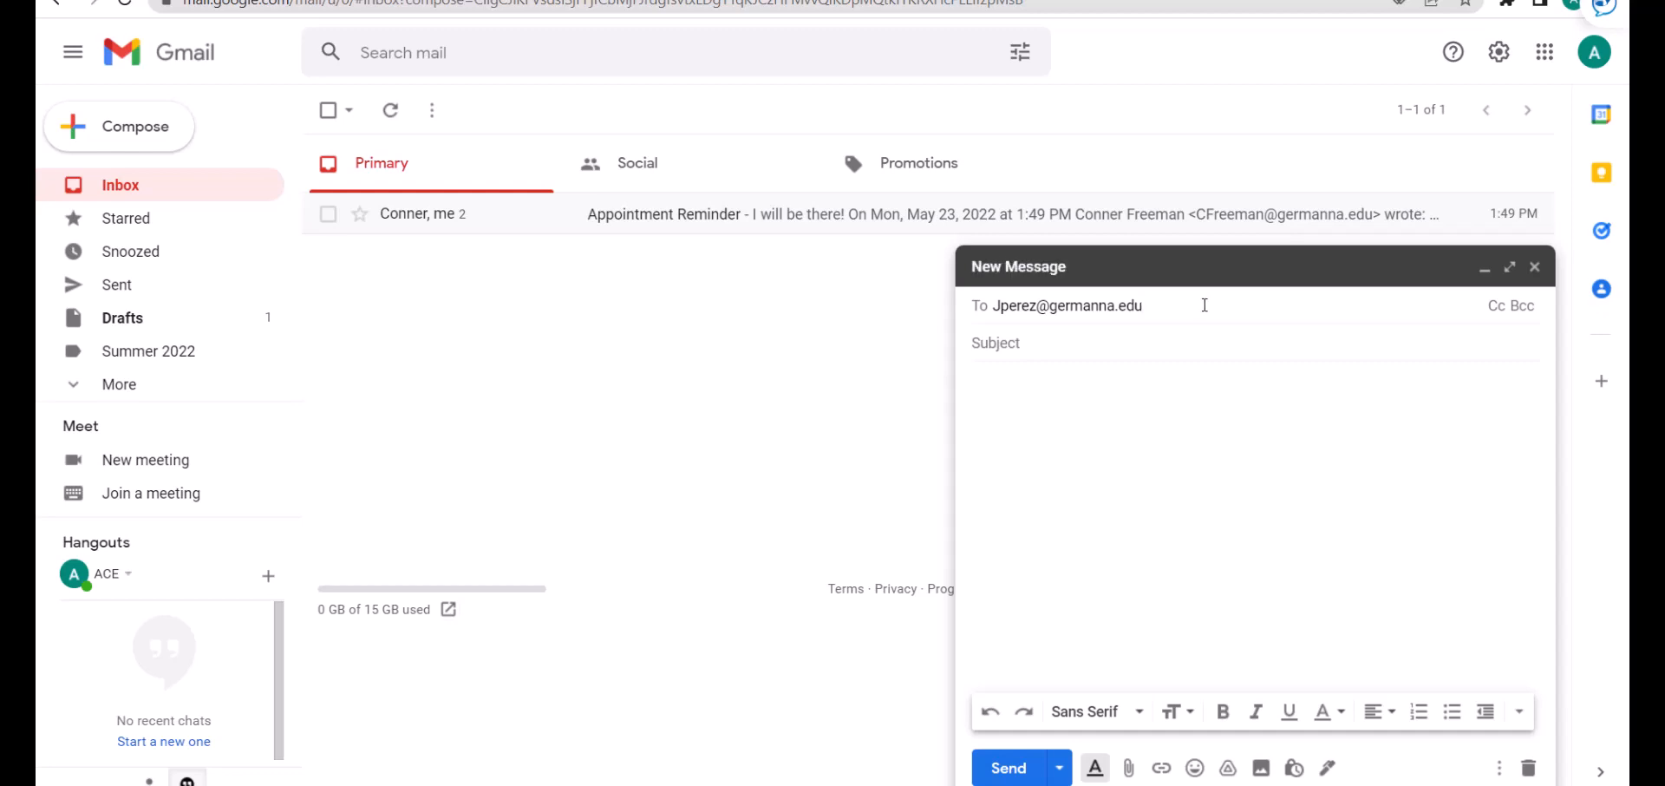
Address the draft to the professor's e-mail, add Cc/Bcc lines, and set subject 'ENG 111 Assignment Question'.
{"action": "left_click", "coordinate": [1497, 310]}
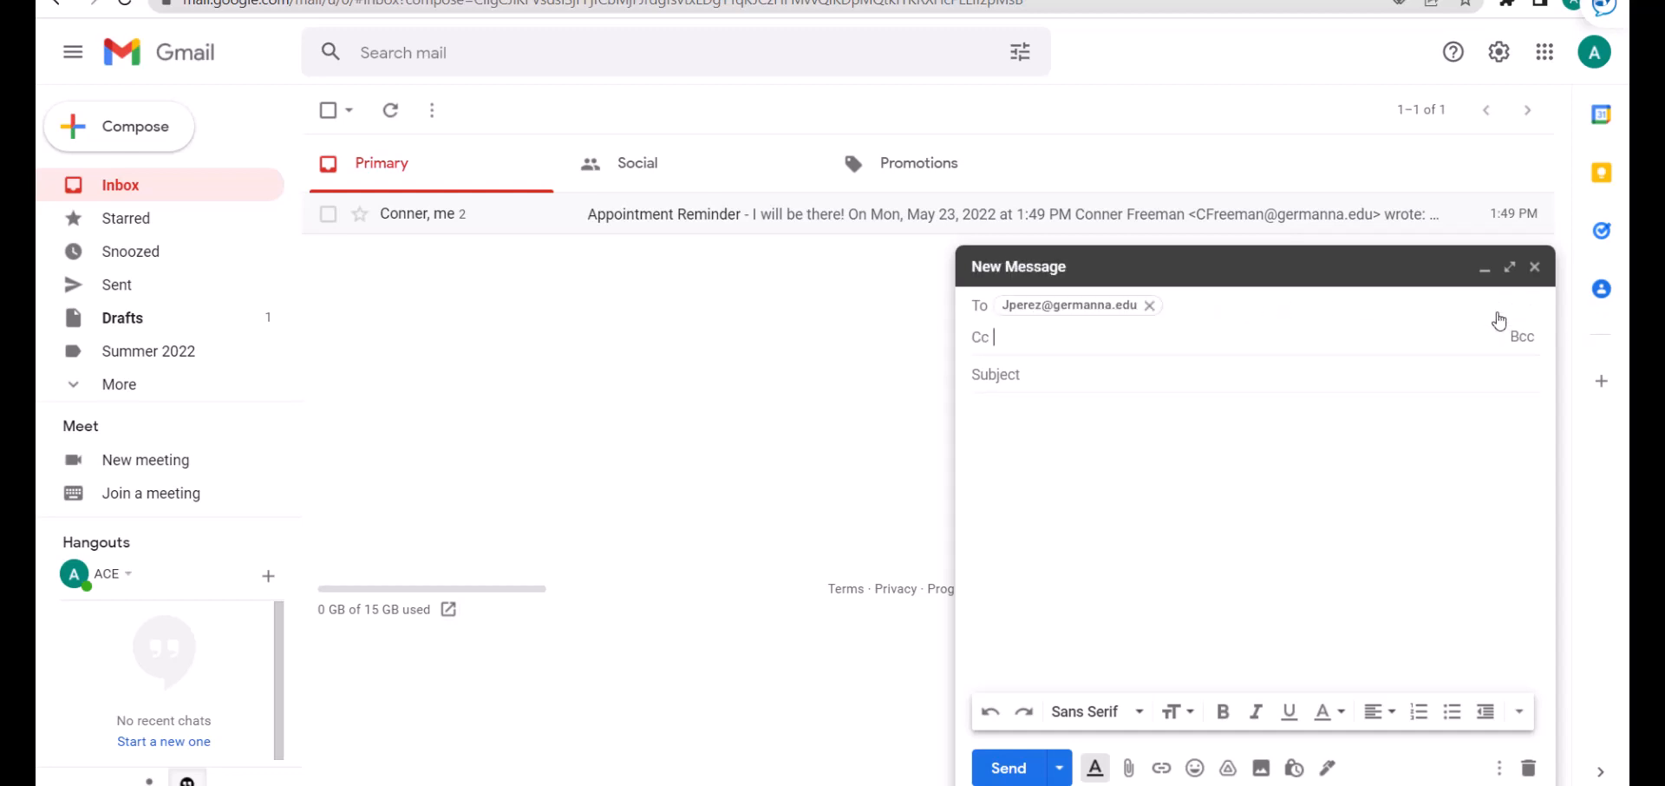
{"action": "left_click", "coordinate": [1520, 340]}
{"action": "left_click", "coordinate": [1467, 414]}
{"action": "type", "text": "Question about assignment"}
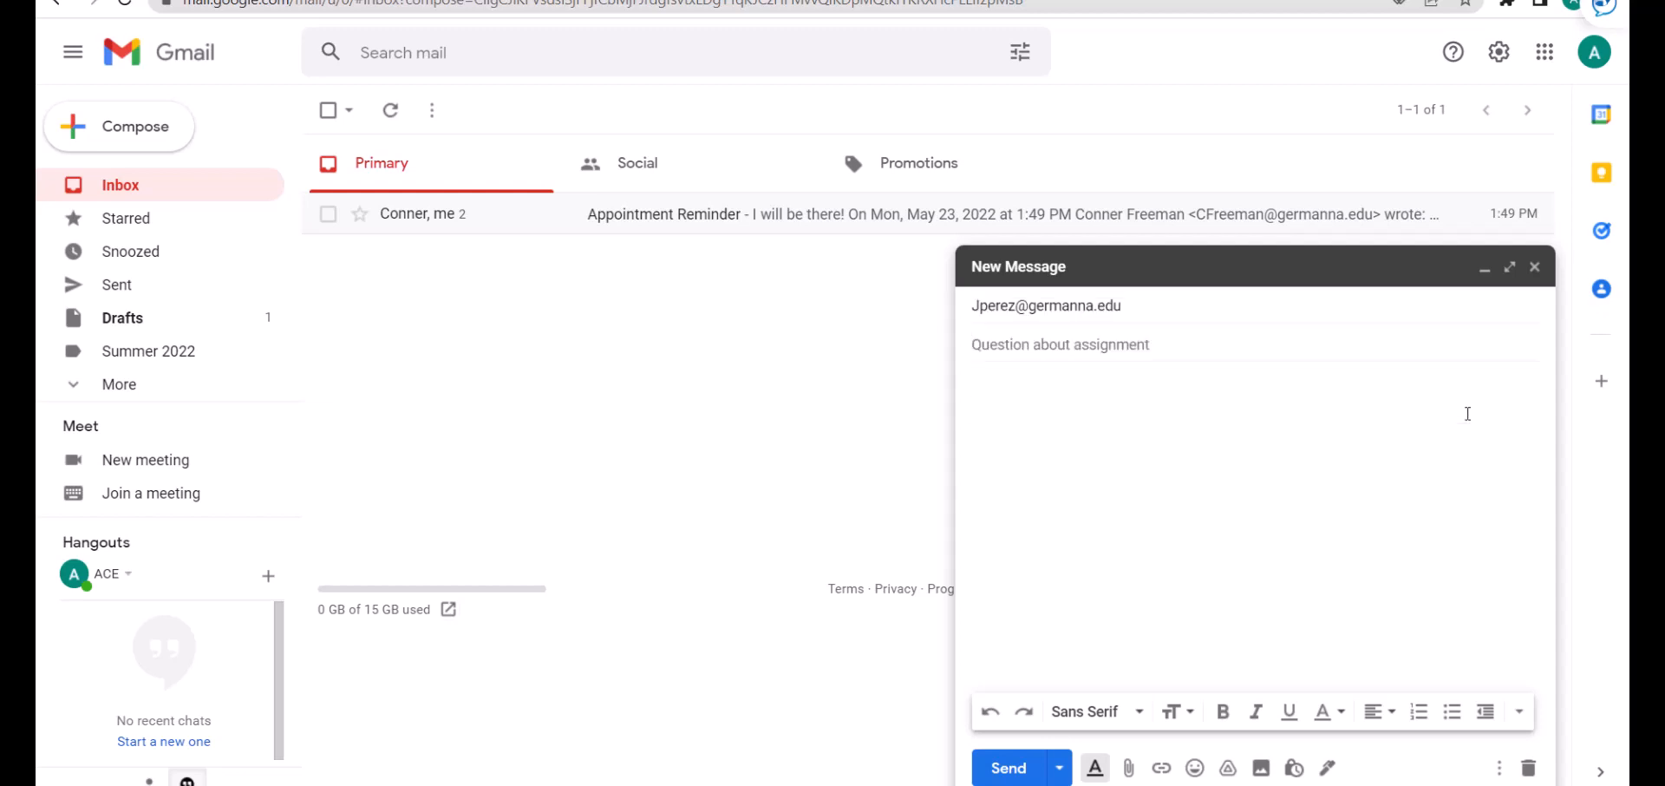
{"action": "key", "text": "ctrl+a"}
{"action": "key", "text": "BackSpace"}
{"action": "type", "text": "ENG"}
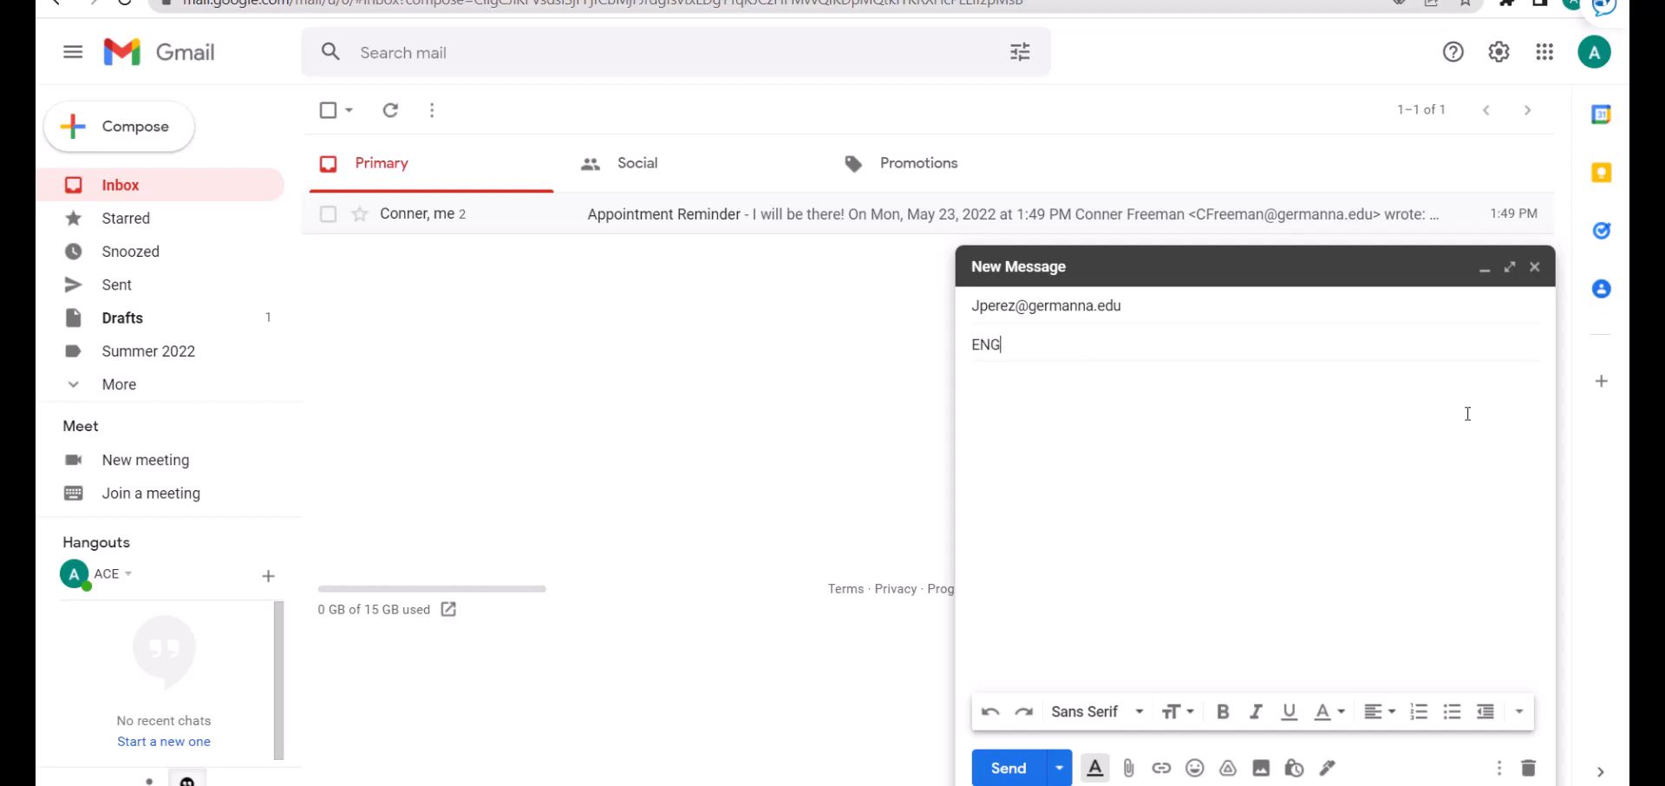
{"action": "type", "text": " 111 Assignment Question"}
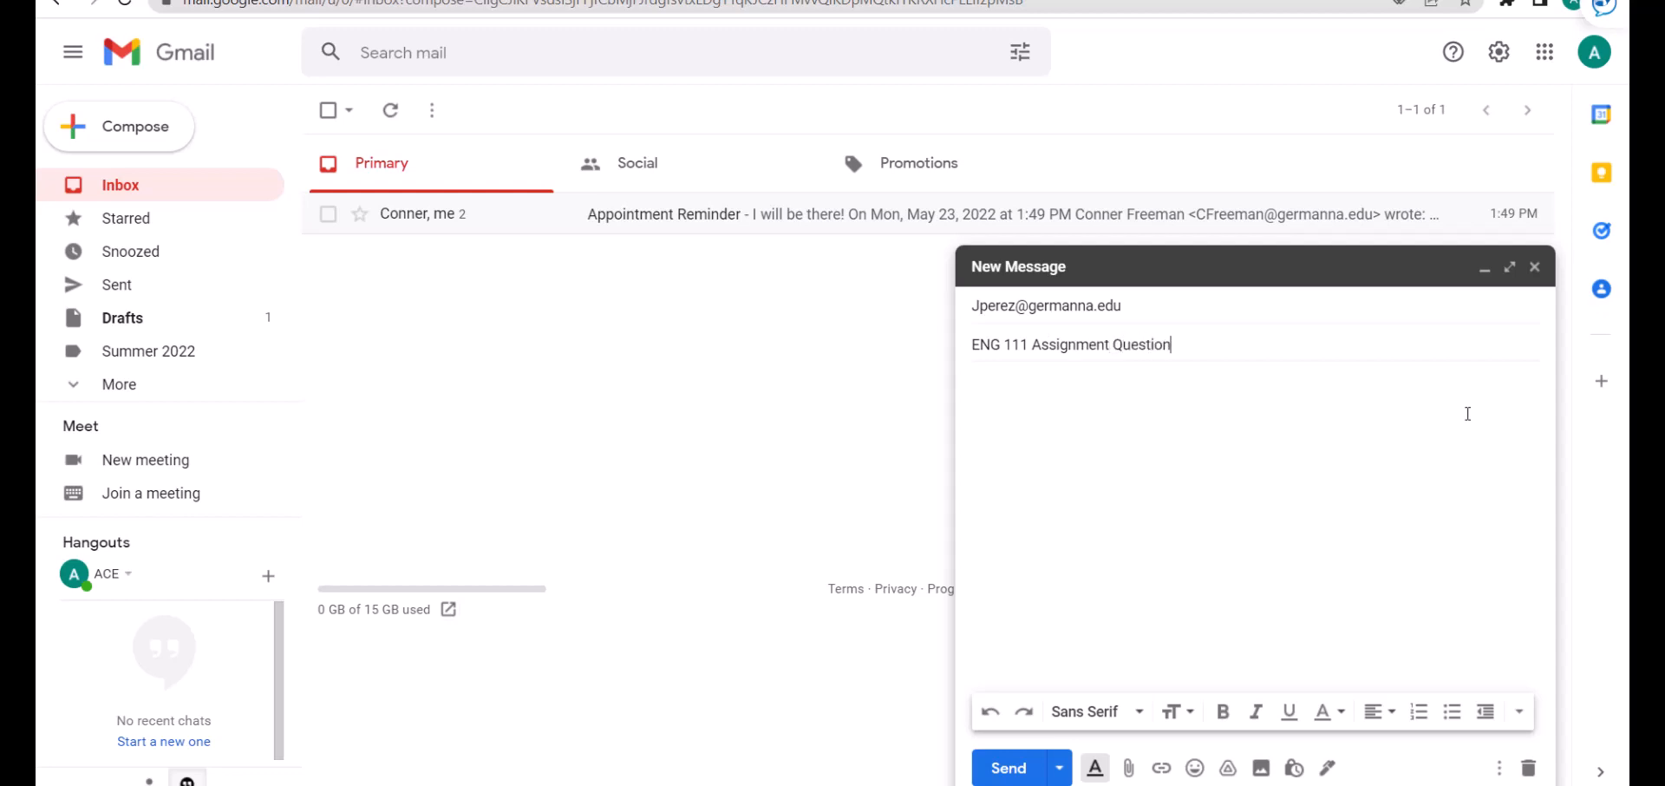
Write the body asking to meet about the assignment, closing 'Thank you,' with name and student number.
{"action": "left_click", "coordinate": [1467, 414]}
{"action": "type", "text": "Dear"}
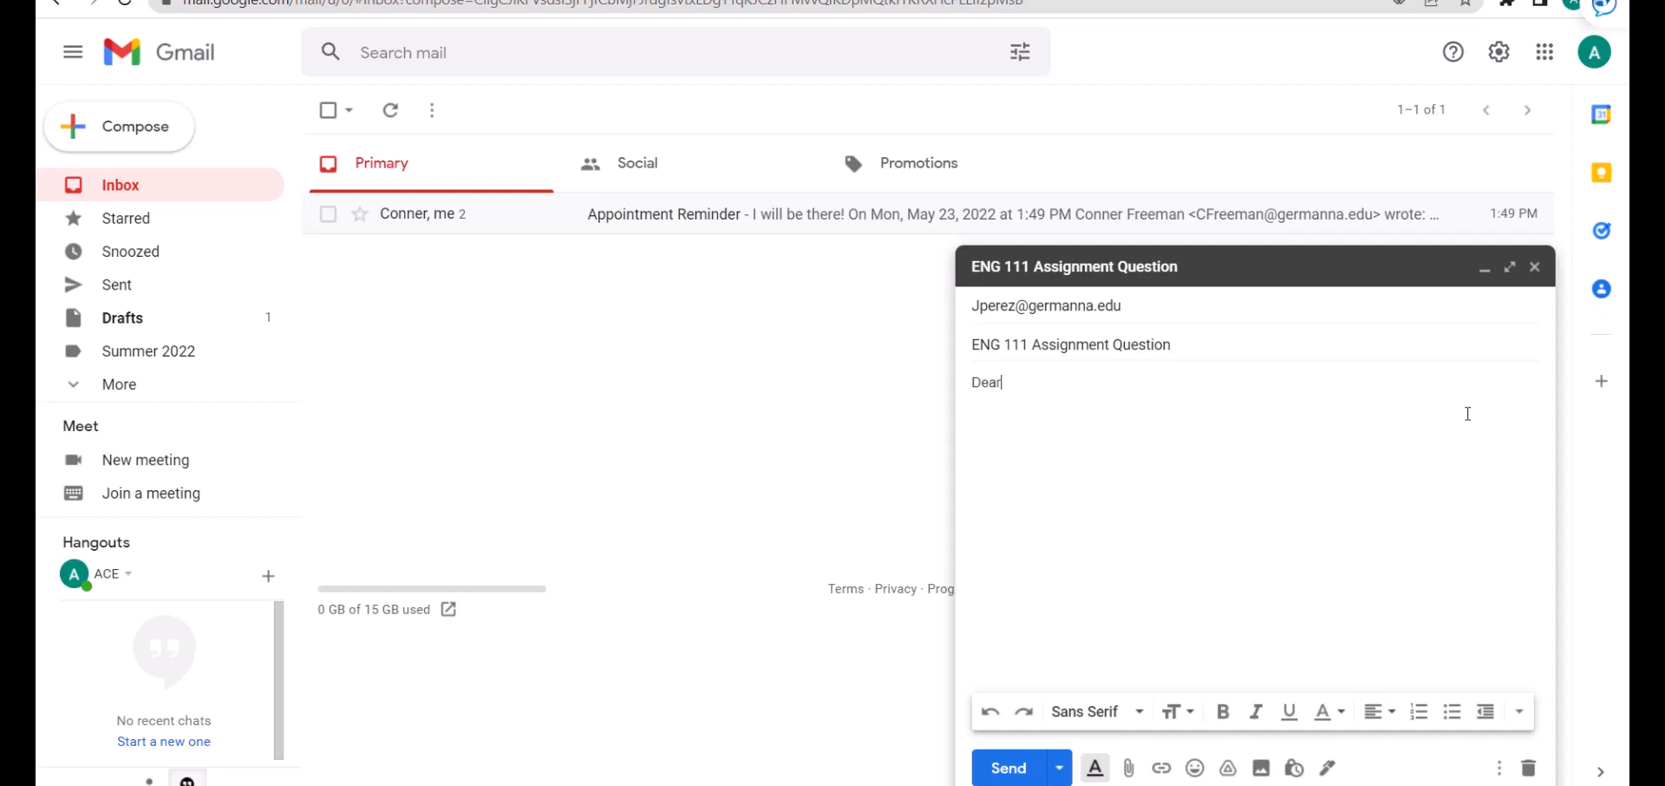
{"action": "type", "text": " Prof"}
{"action": "type", "text": "essor Perez,  "}
{"action": "type", "text": "I have a que"}
{"action": "type", "text": "stion "}
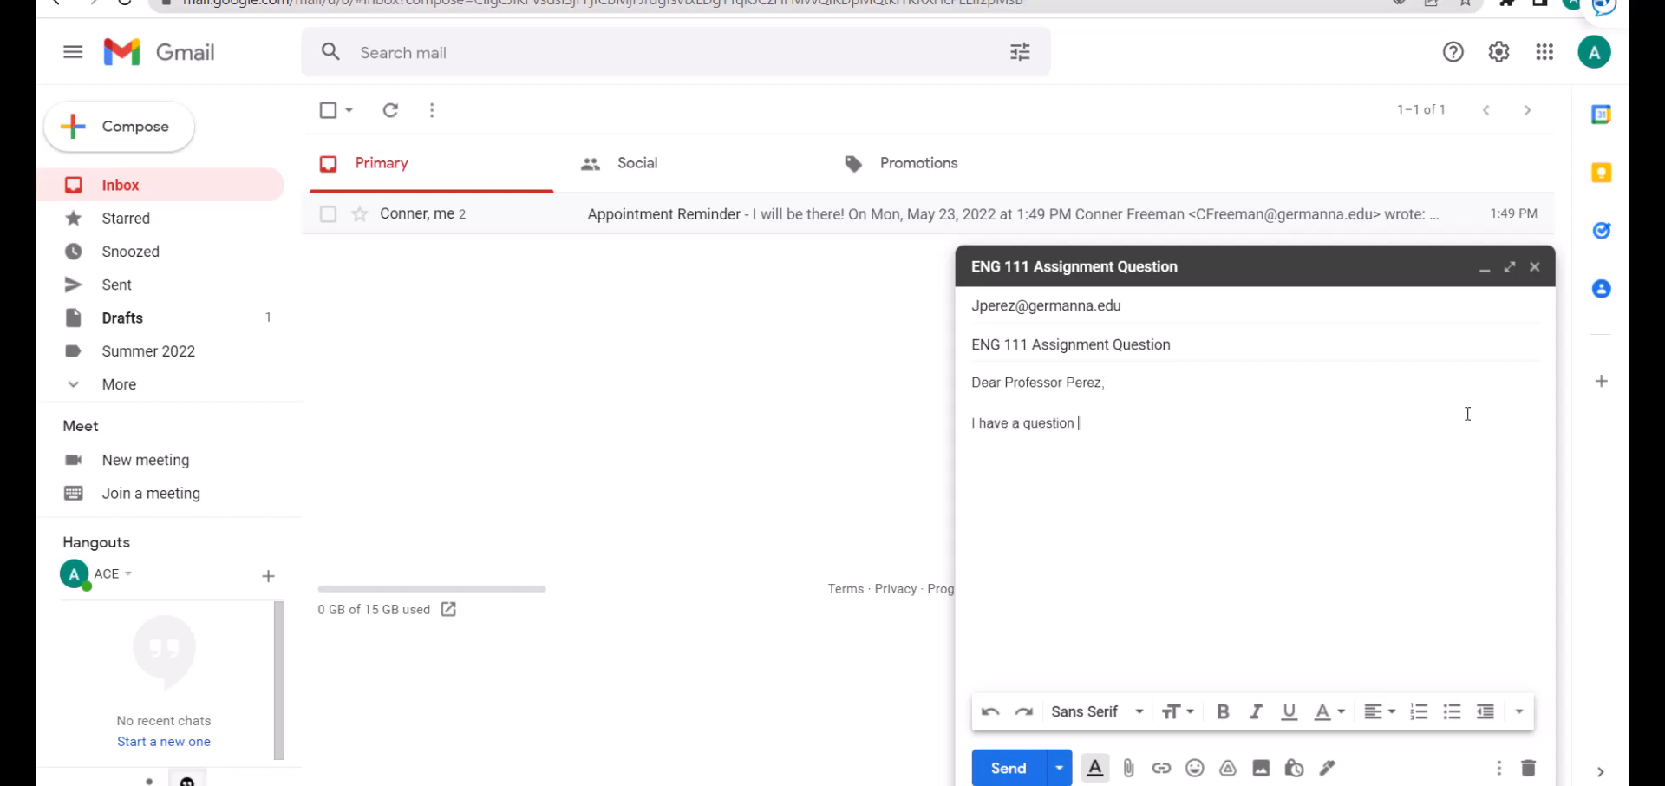
{"action": "type", "text": "about the assignment you "}
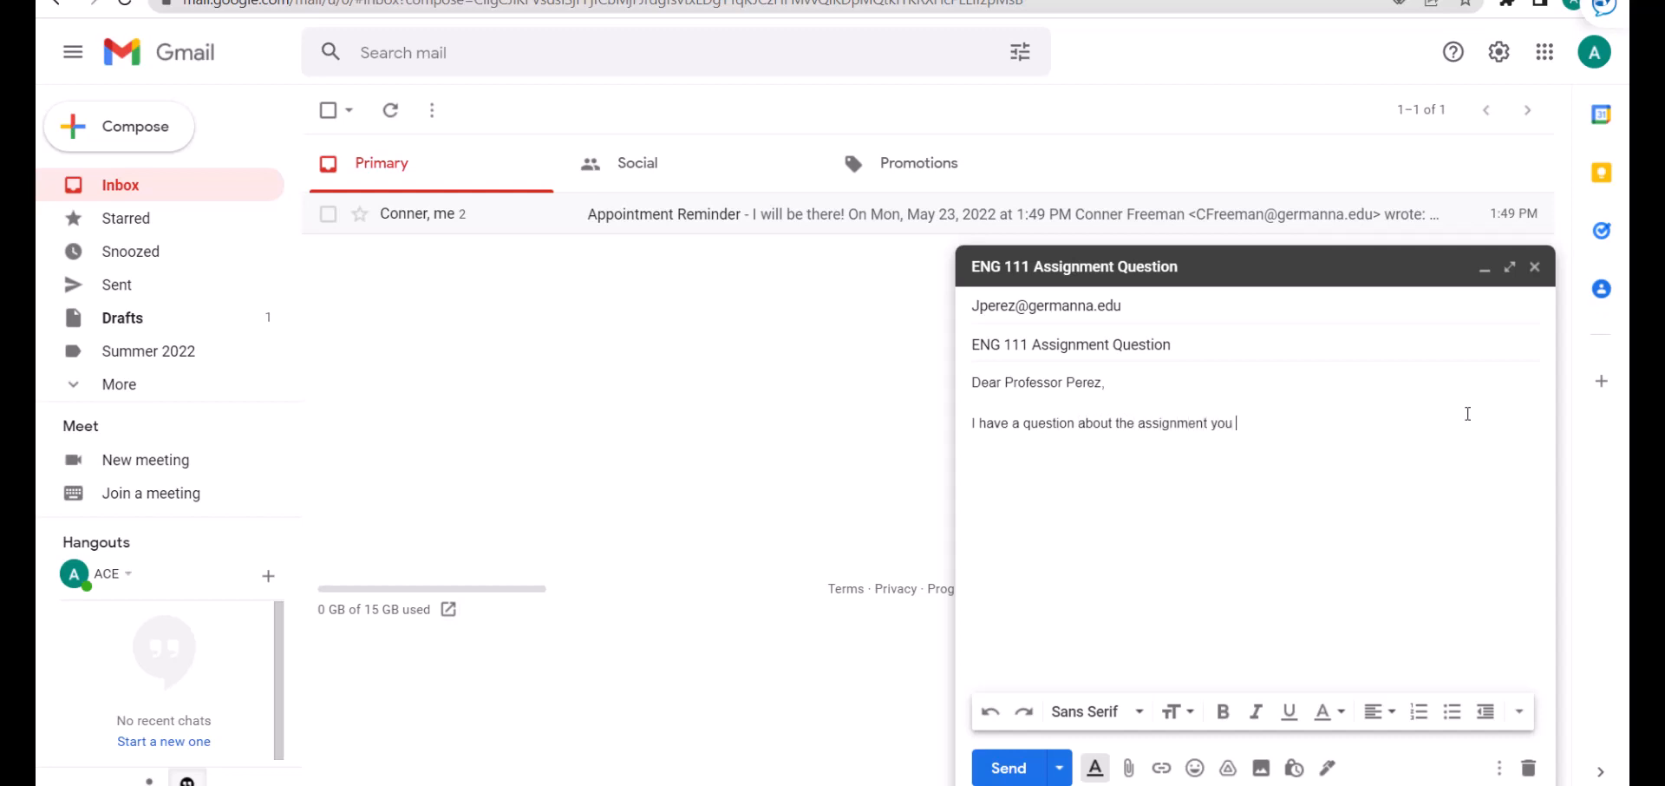
{"action": "type", "text": "gave last class. Can I meet with you to go over it?"}
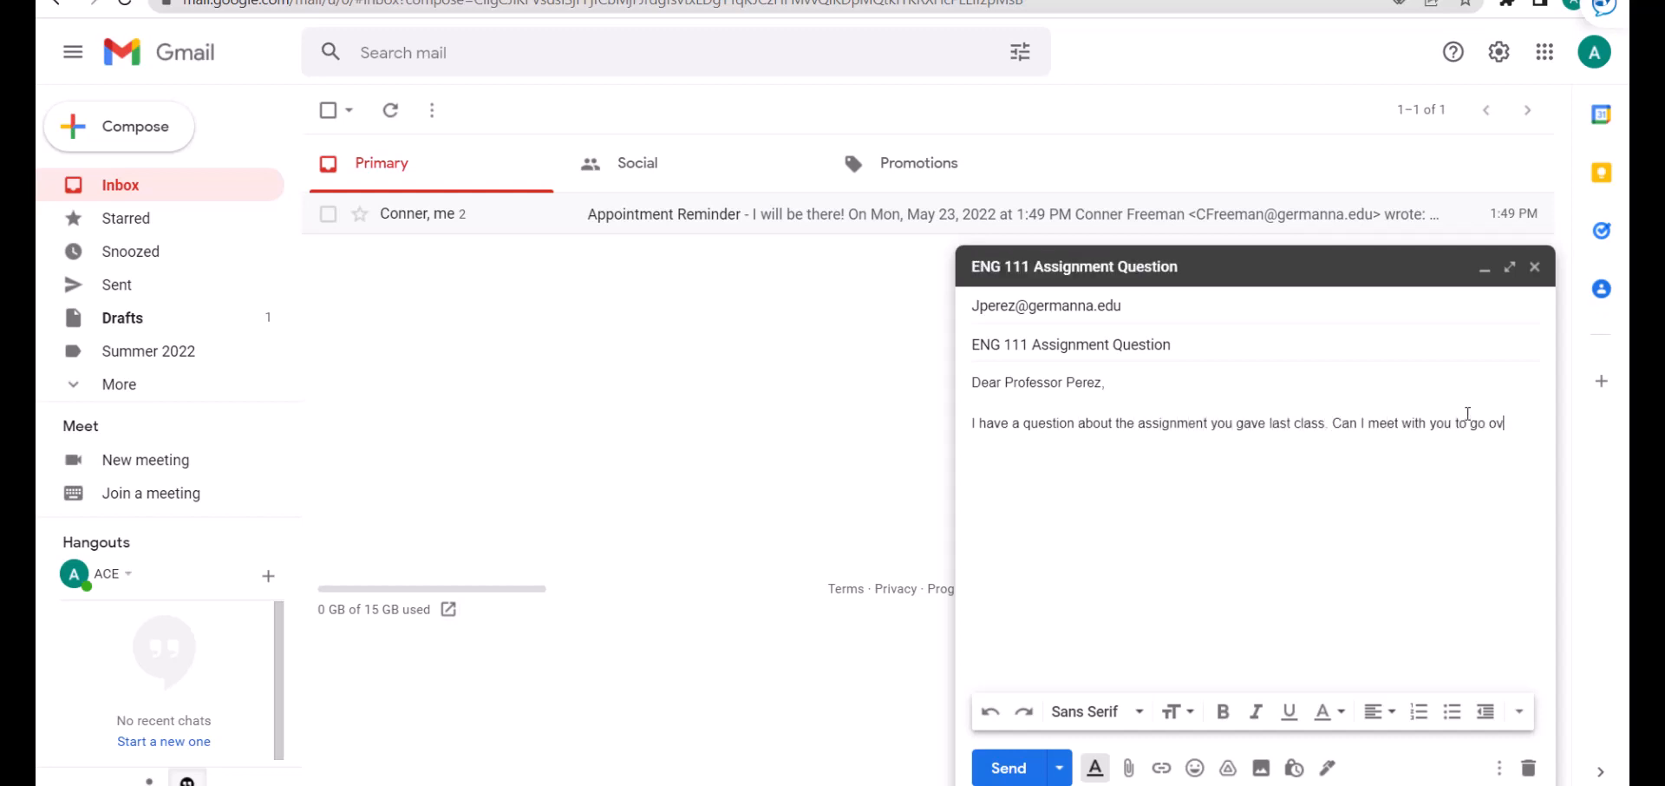
{"action": "key", "text": "Return"}
{"action": "key", "text": "Return"}
{"action": "type", "text": "Thank you,"}
{"action": "key", "text": "Return"}
{"action": "type", "text": "(Student number: 123456)"}
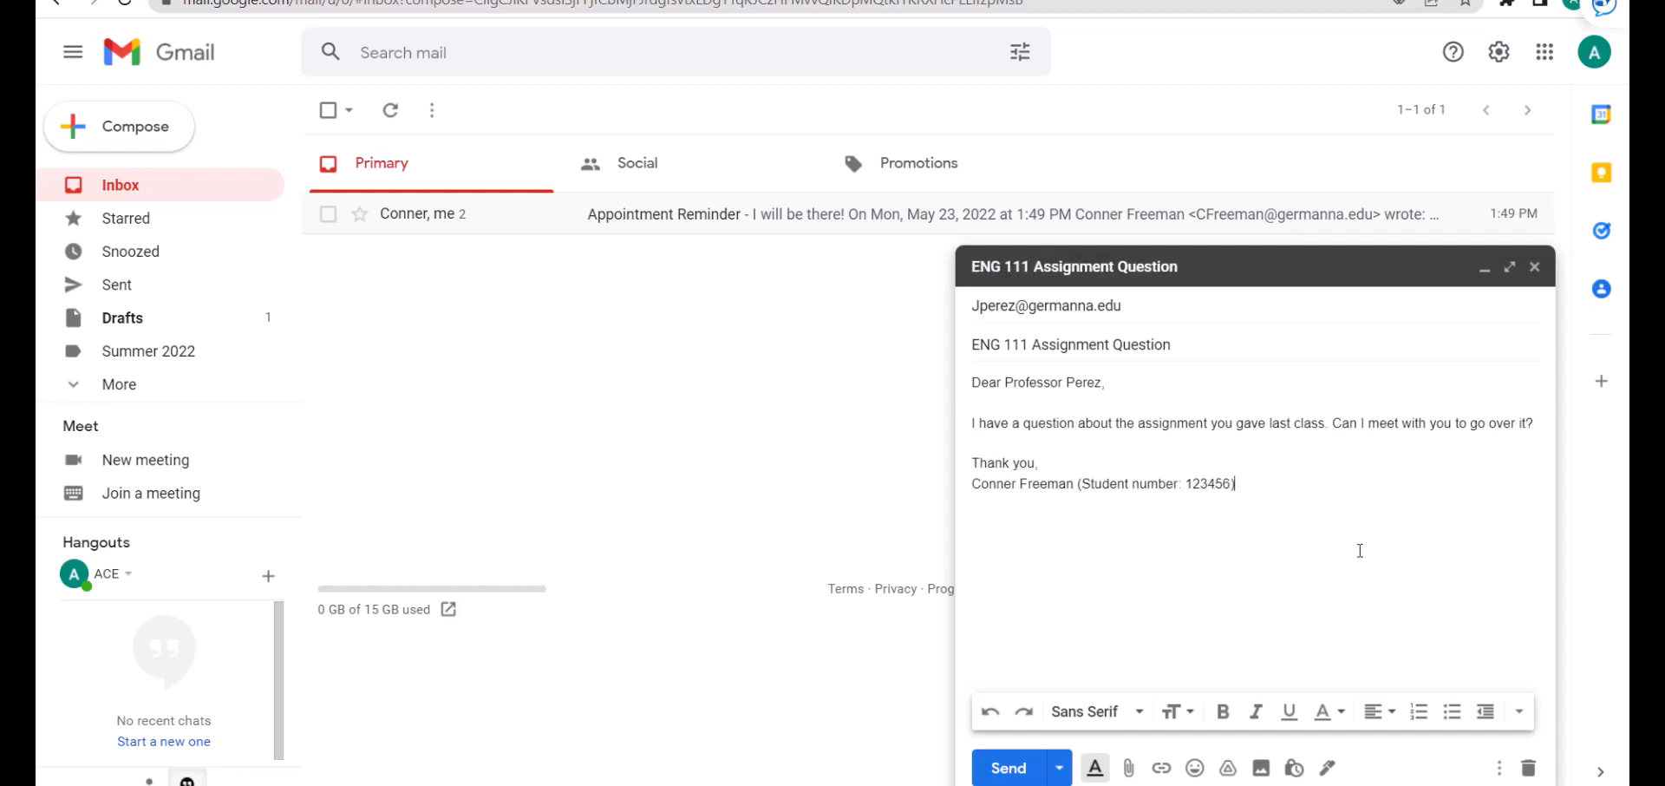
{"action": "left_click", "coordinate": [1095, 769]}
{"action": "left_click", "coordinate": [1095, 769]}
{"action": "left_click_drag", "start_coordinate": [972, 483], "coordinate": [1074, 488]}
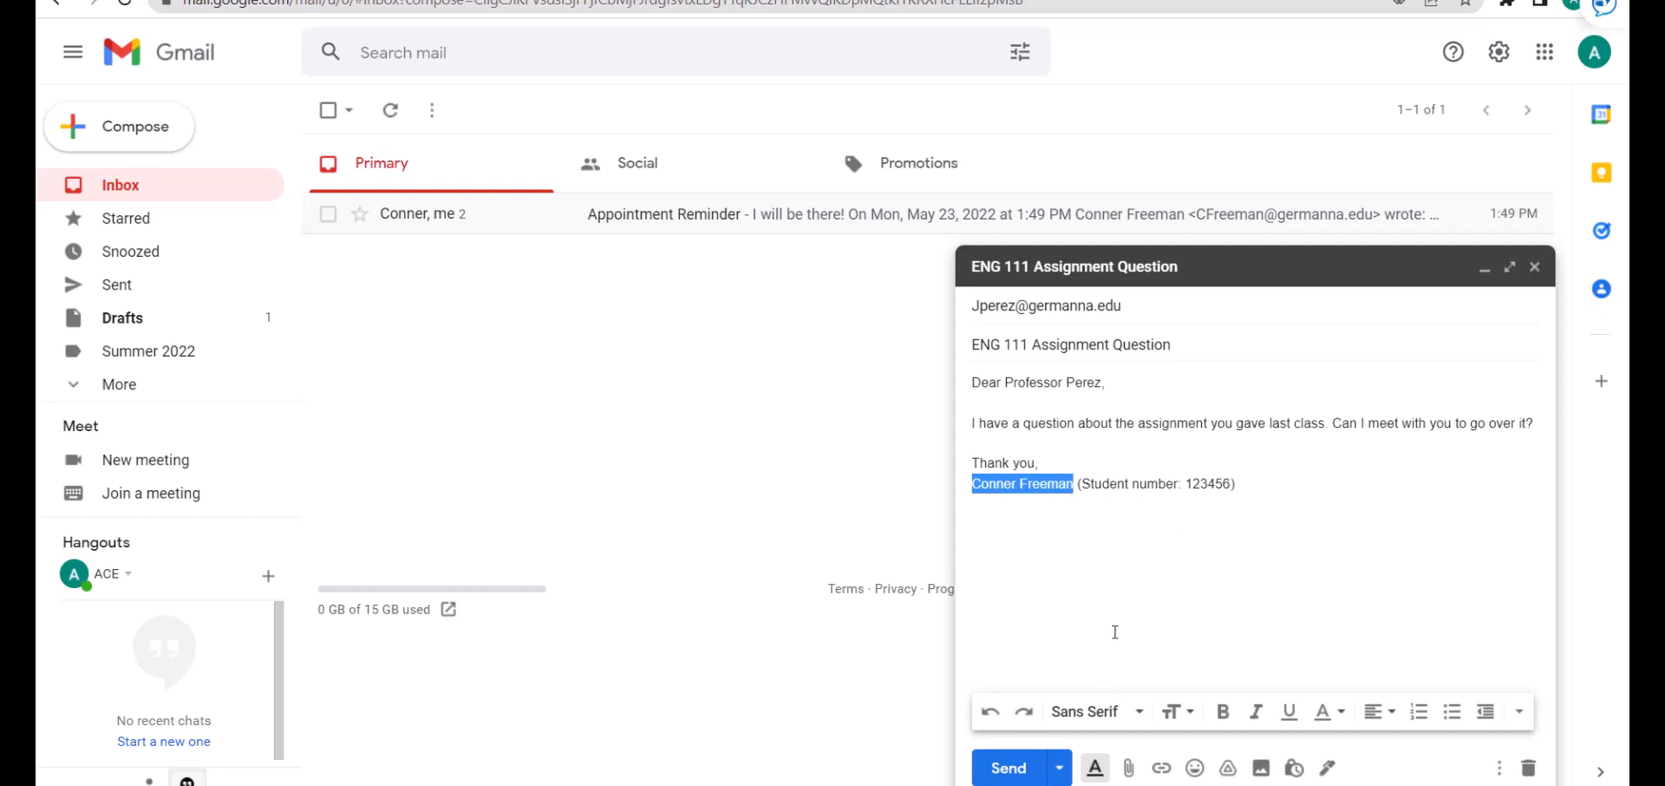
{"action": "left_click", "coordinate": [1161, 769]}
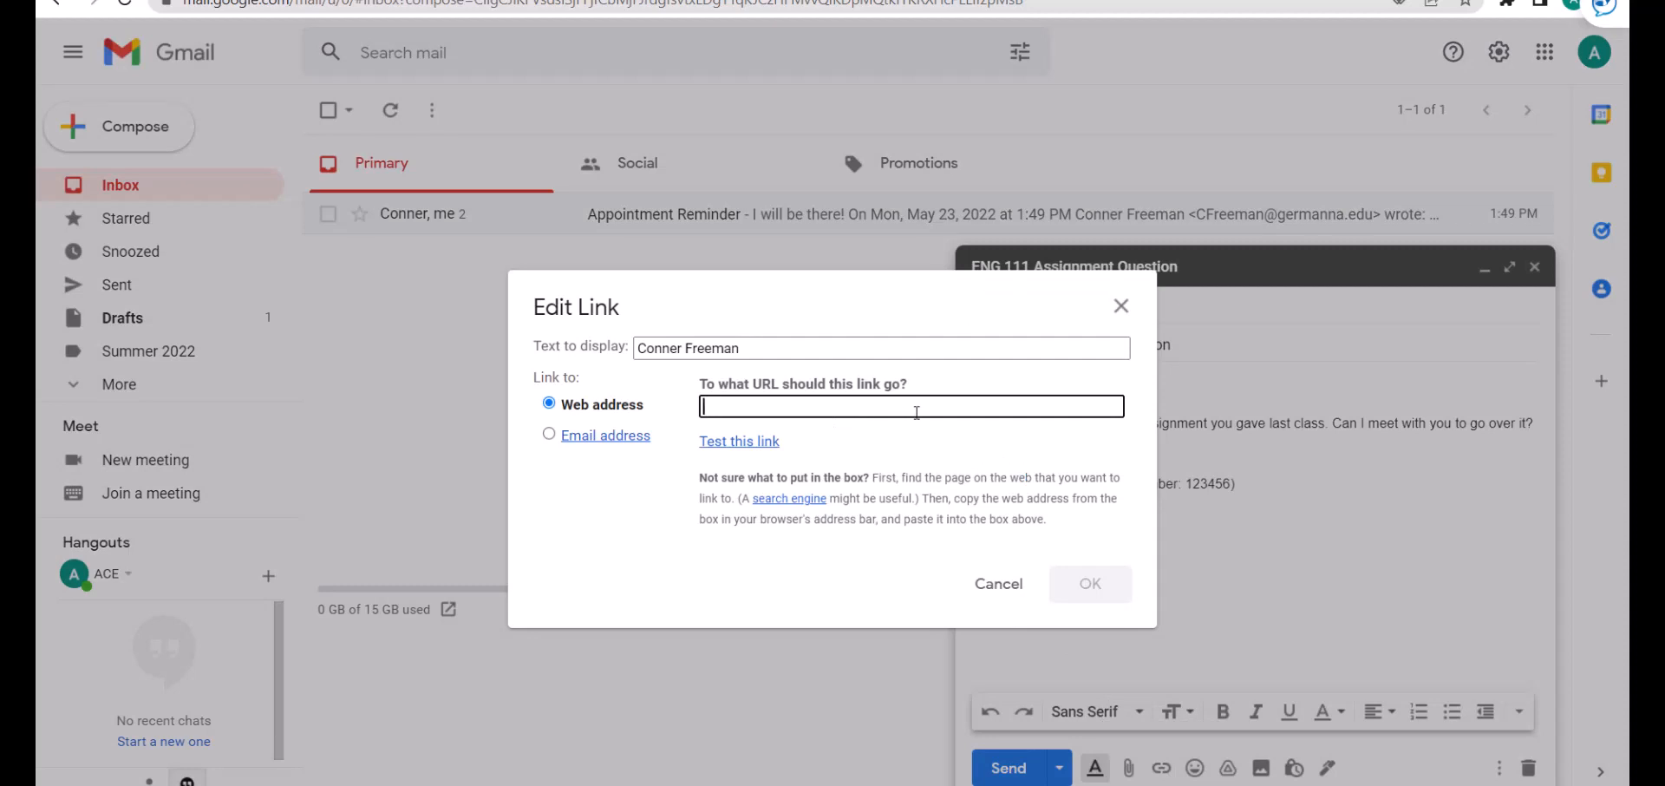
{"action": "left_click", "coordinate": [997, 583]}
{"action": "left_click", "coordinate": [1254, 479]}
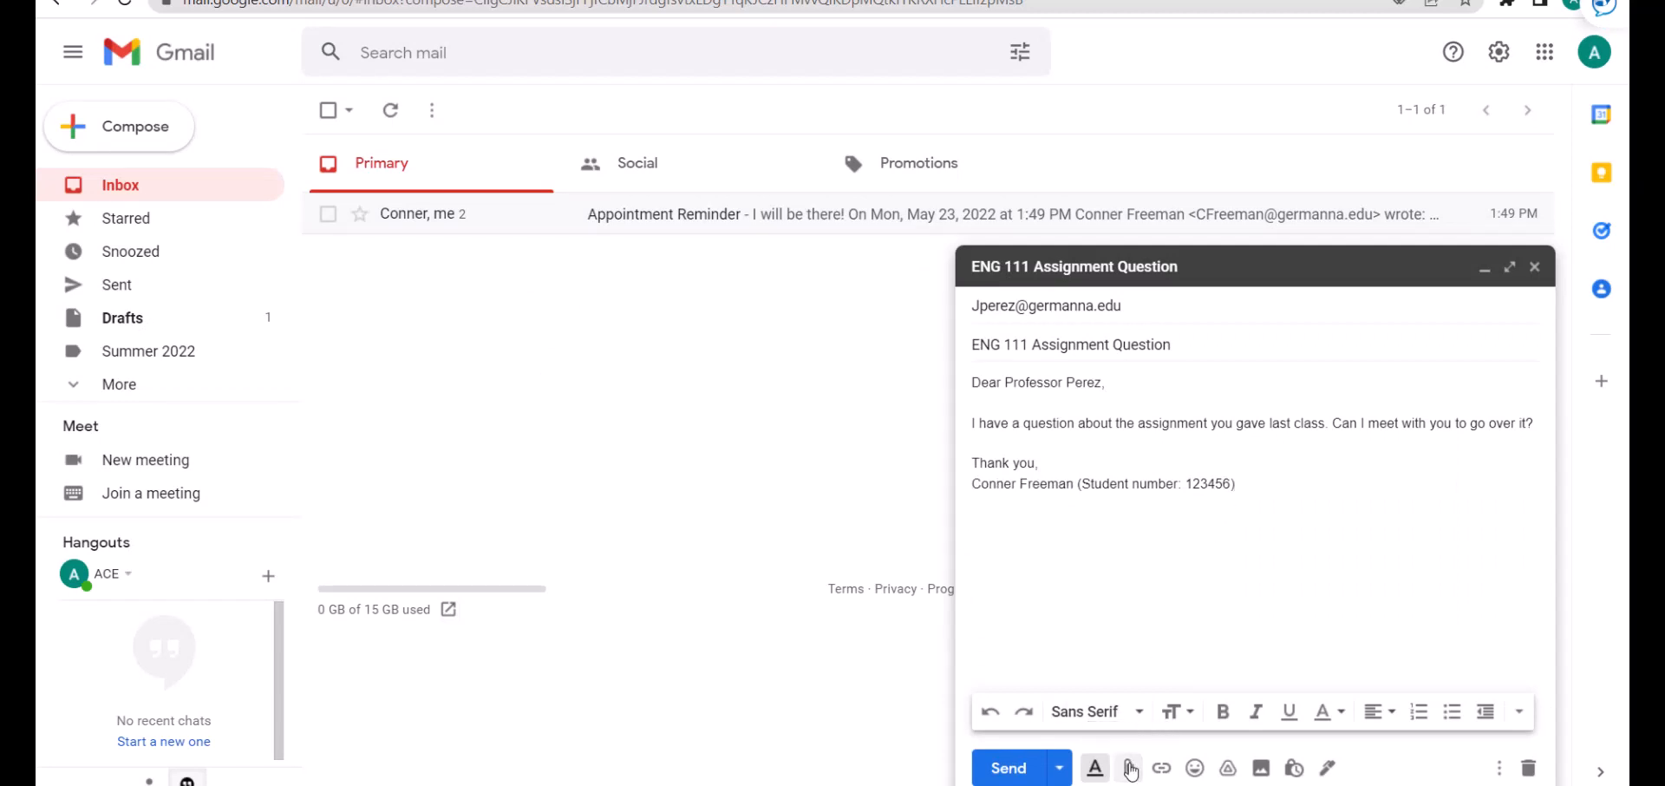
Attach the local file 1 - paper draft.docx to the professor email.
{"action": "left_click", "coordinate": [1130, 769]}
{"action": "left_click", "coordinate": [377, 391]}
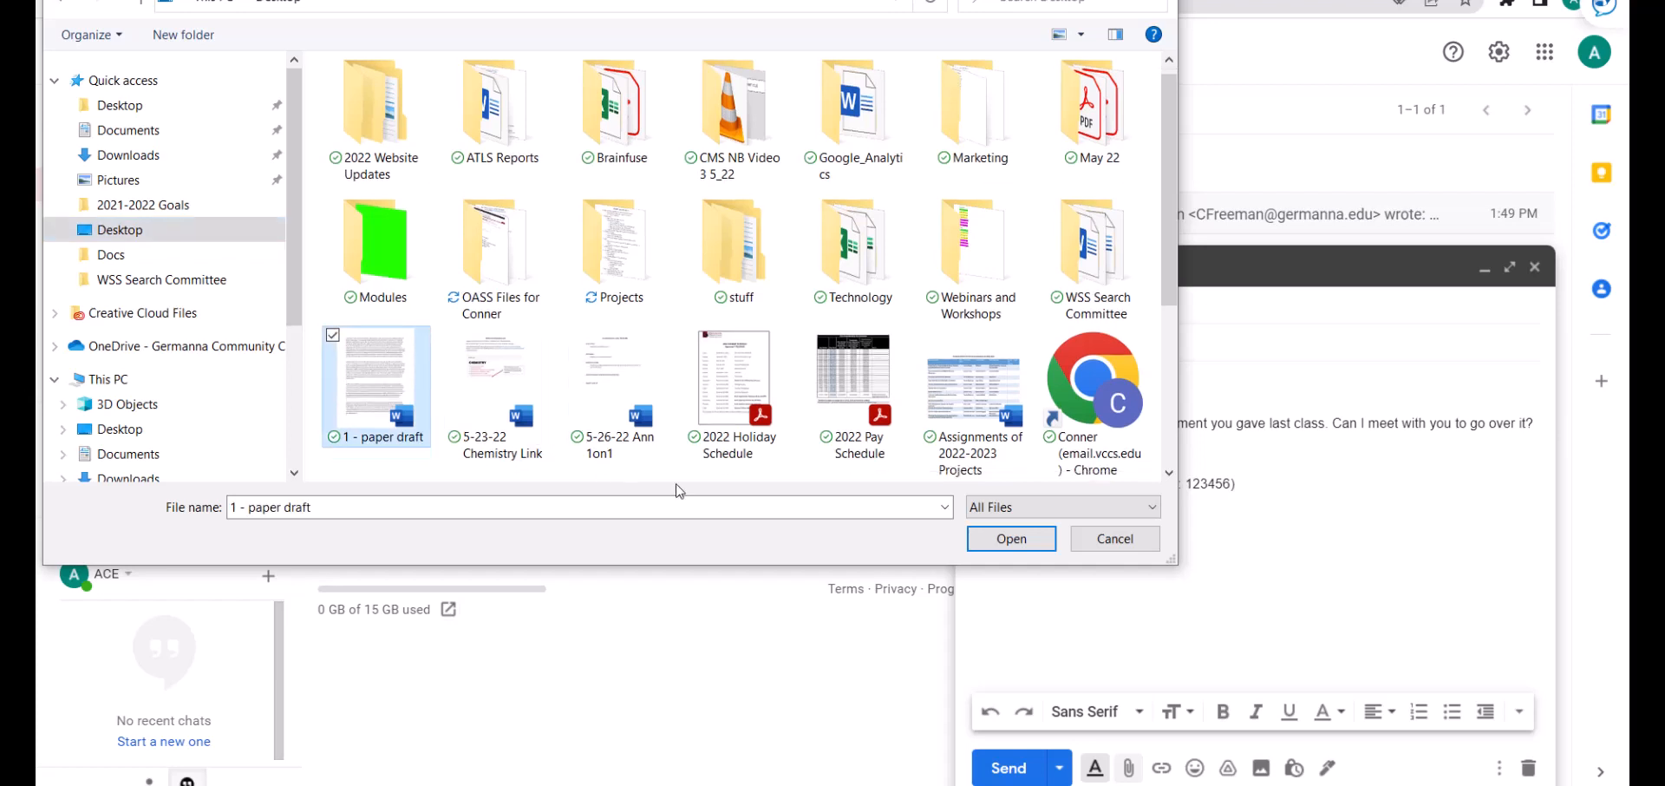
{"action": "left_click", "coordinate": [980, 546]}
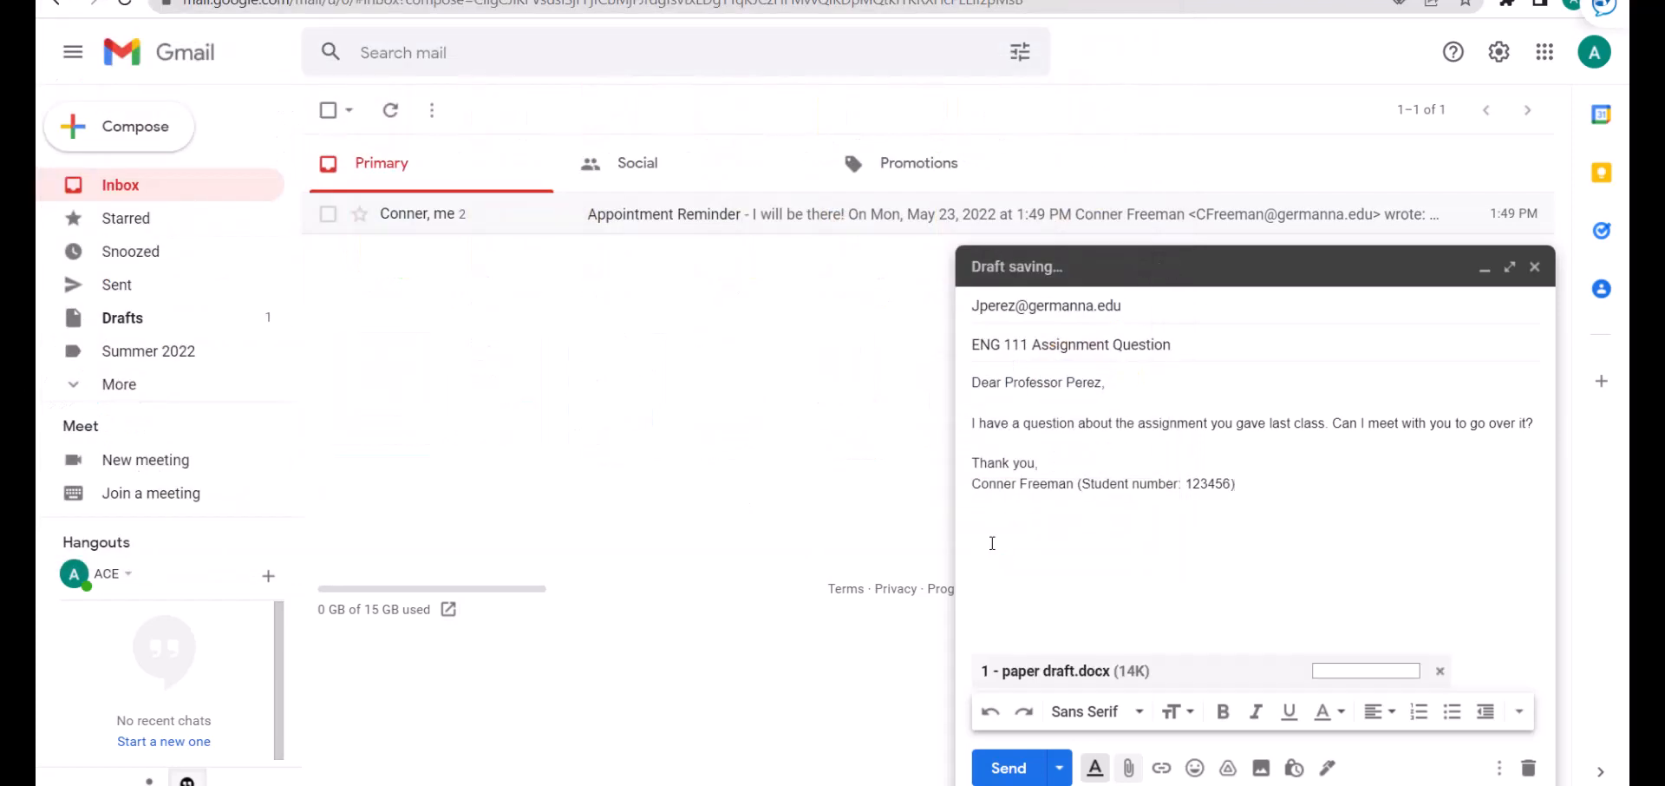
Insert paper 1 draft.docx from Google Drive, keeping 'Insert as: Drive link'.
{"action": "left_click", "coordinate": [1230, 769]}
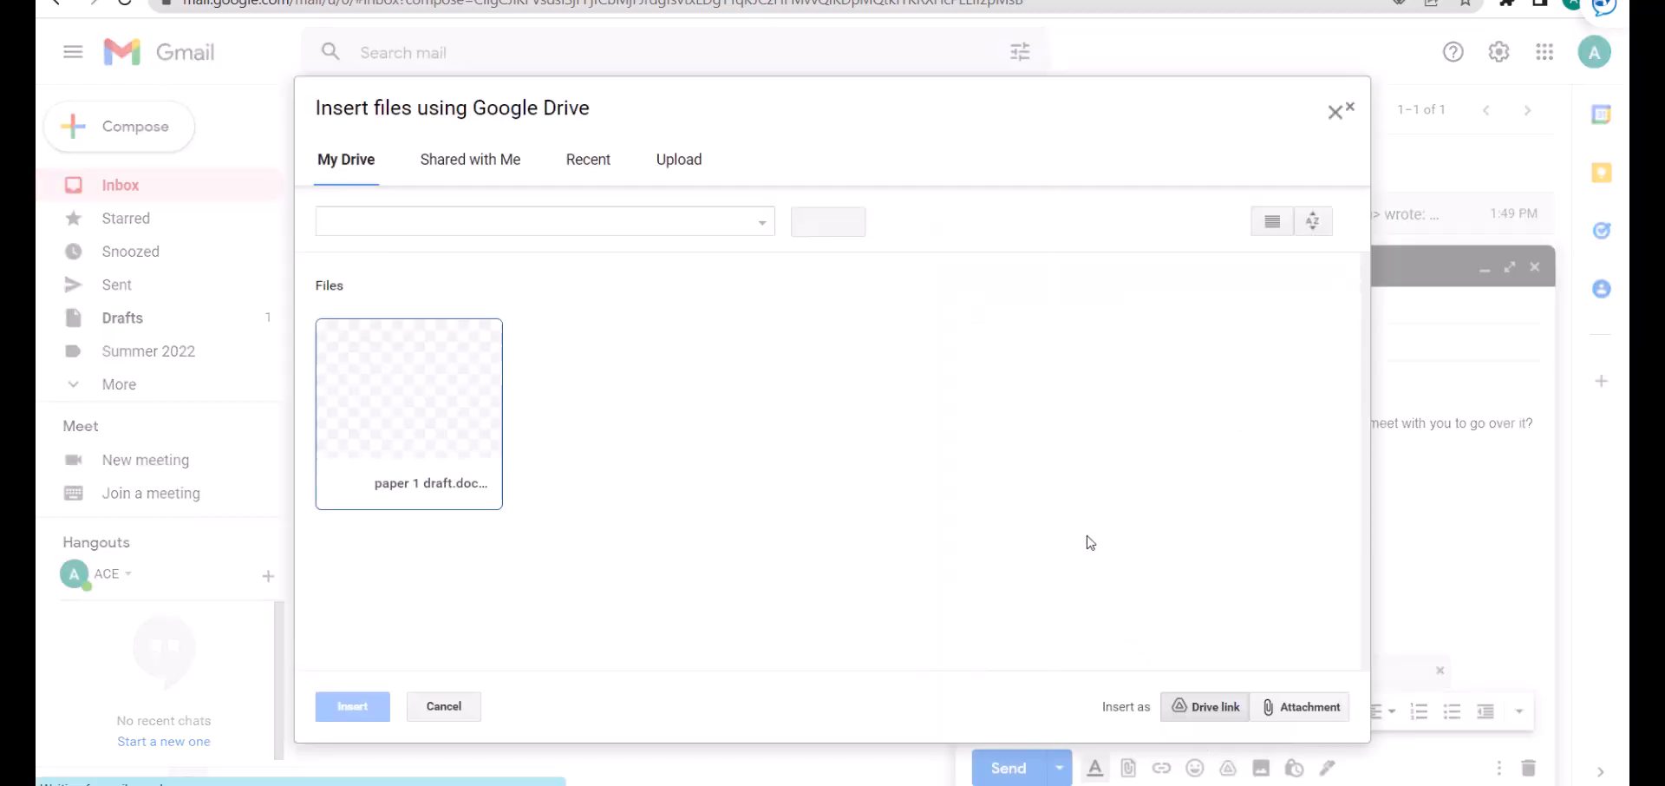
{"action": "left_click", "coordinate": [457, 431]}
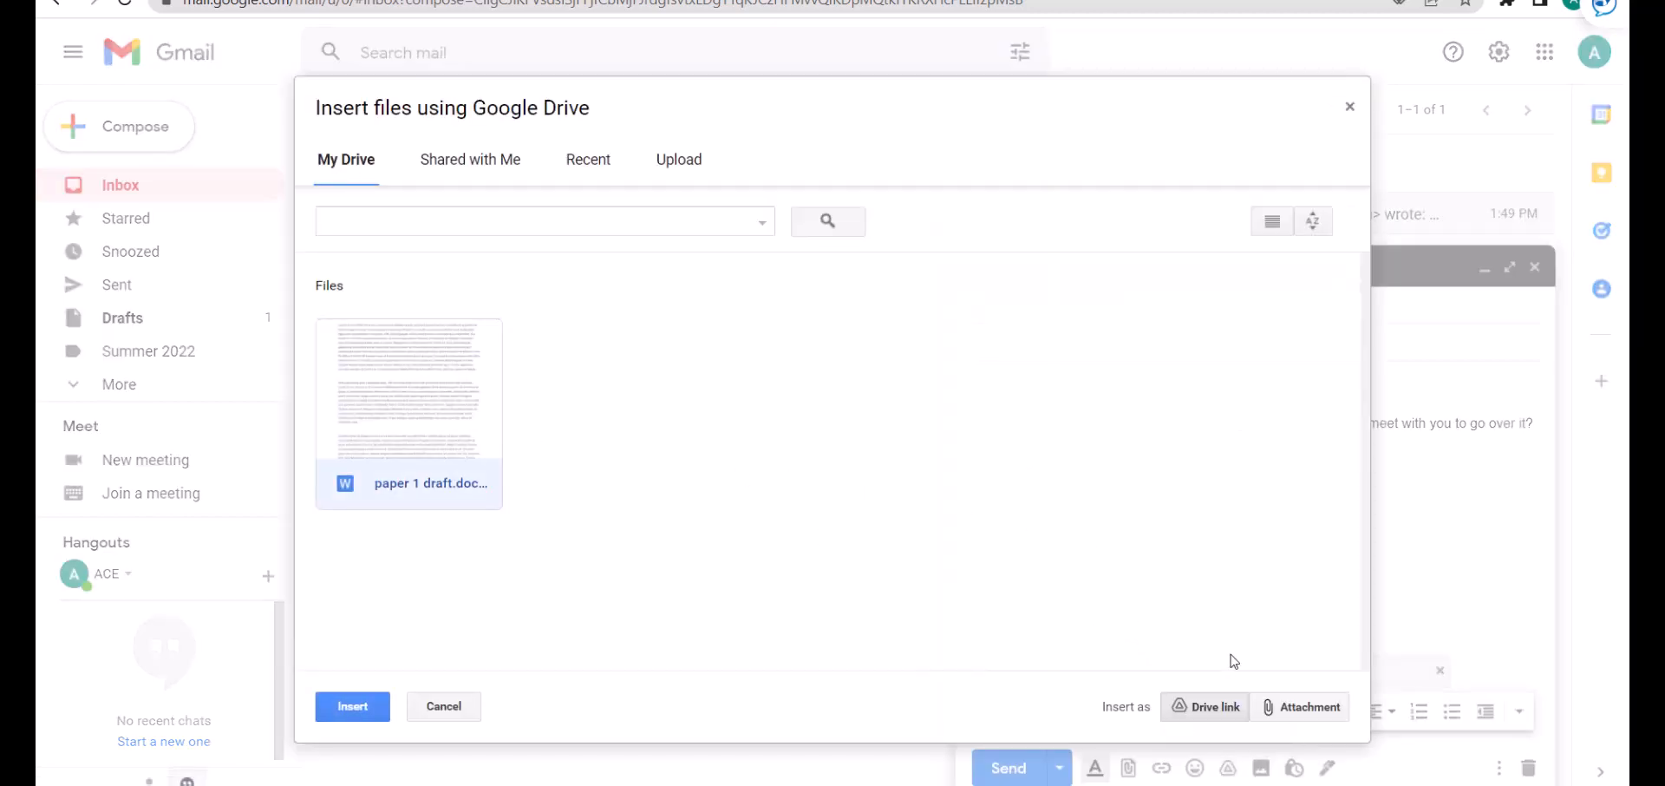
{"action": "left_click", "coordinate": [1292, 707]}
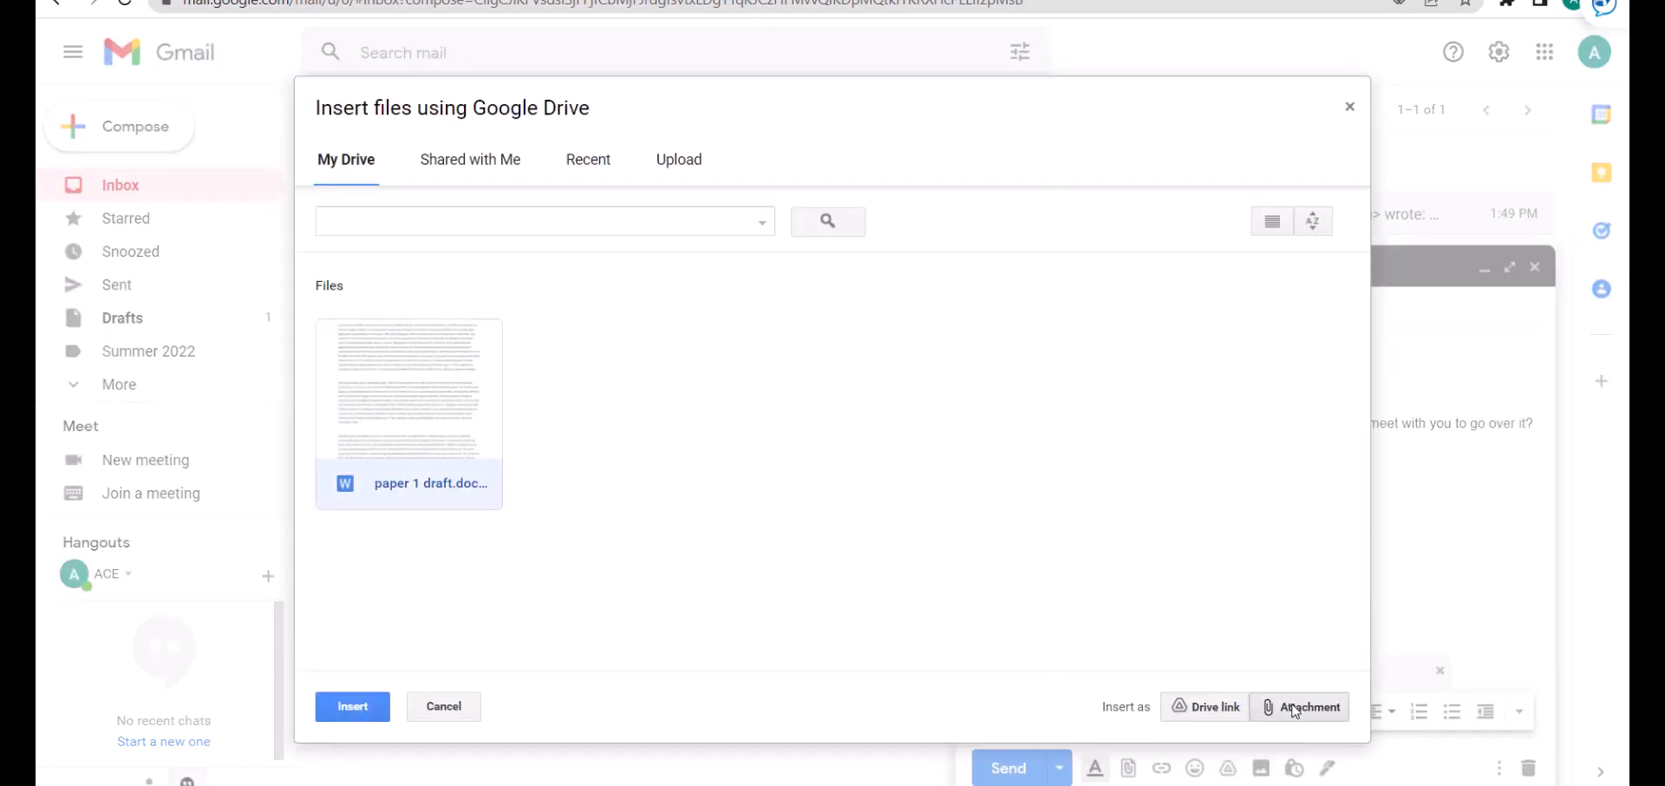
{"action": "left_click", "coordinate": [1217, 707]}
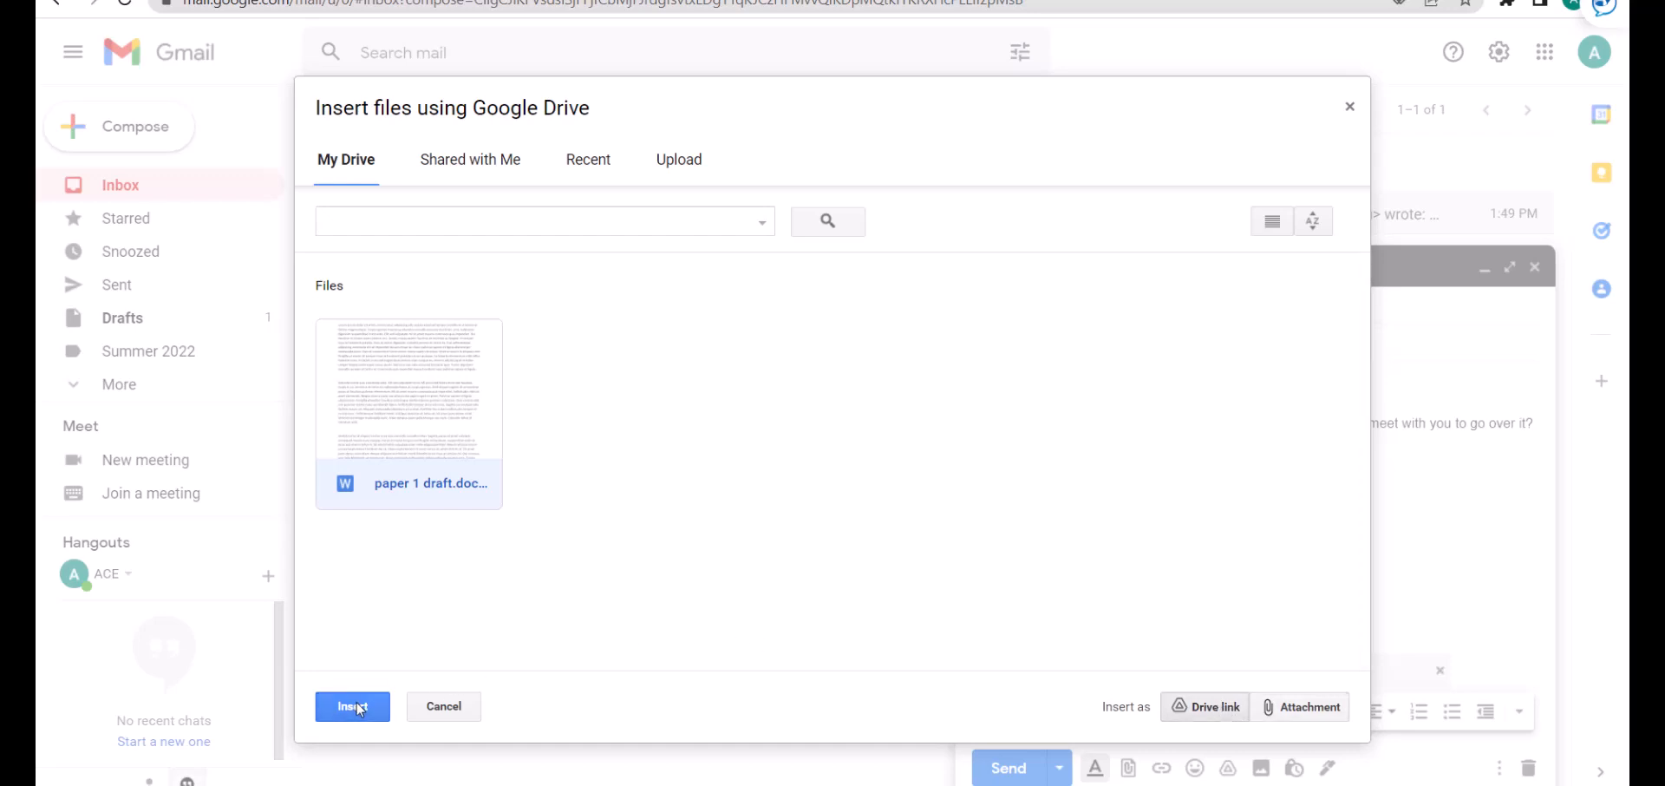
{"action": "left_click", "coordinate": [353, 706]}
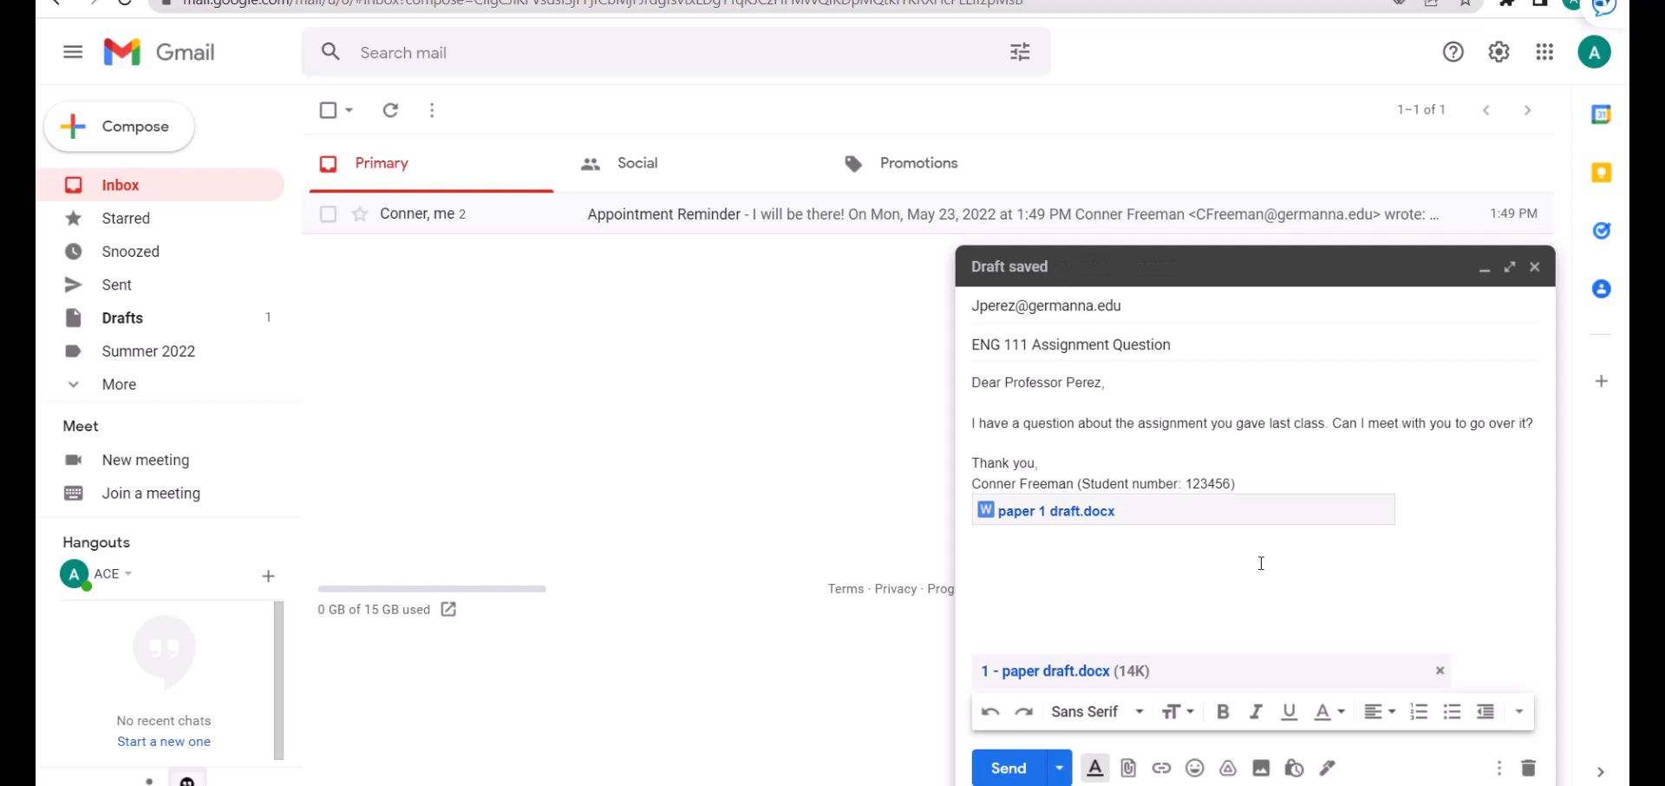
Upload greenscreen.png from the computer as an inline photo in the email body.
{"action": "left_click", "coordinate": [1261, 767]}
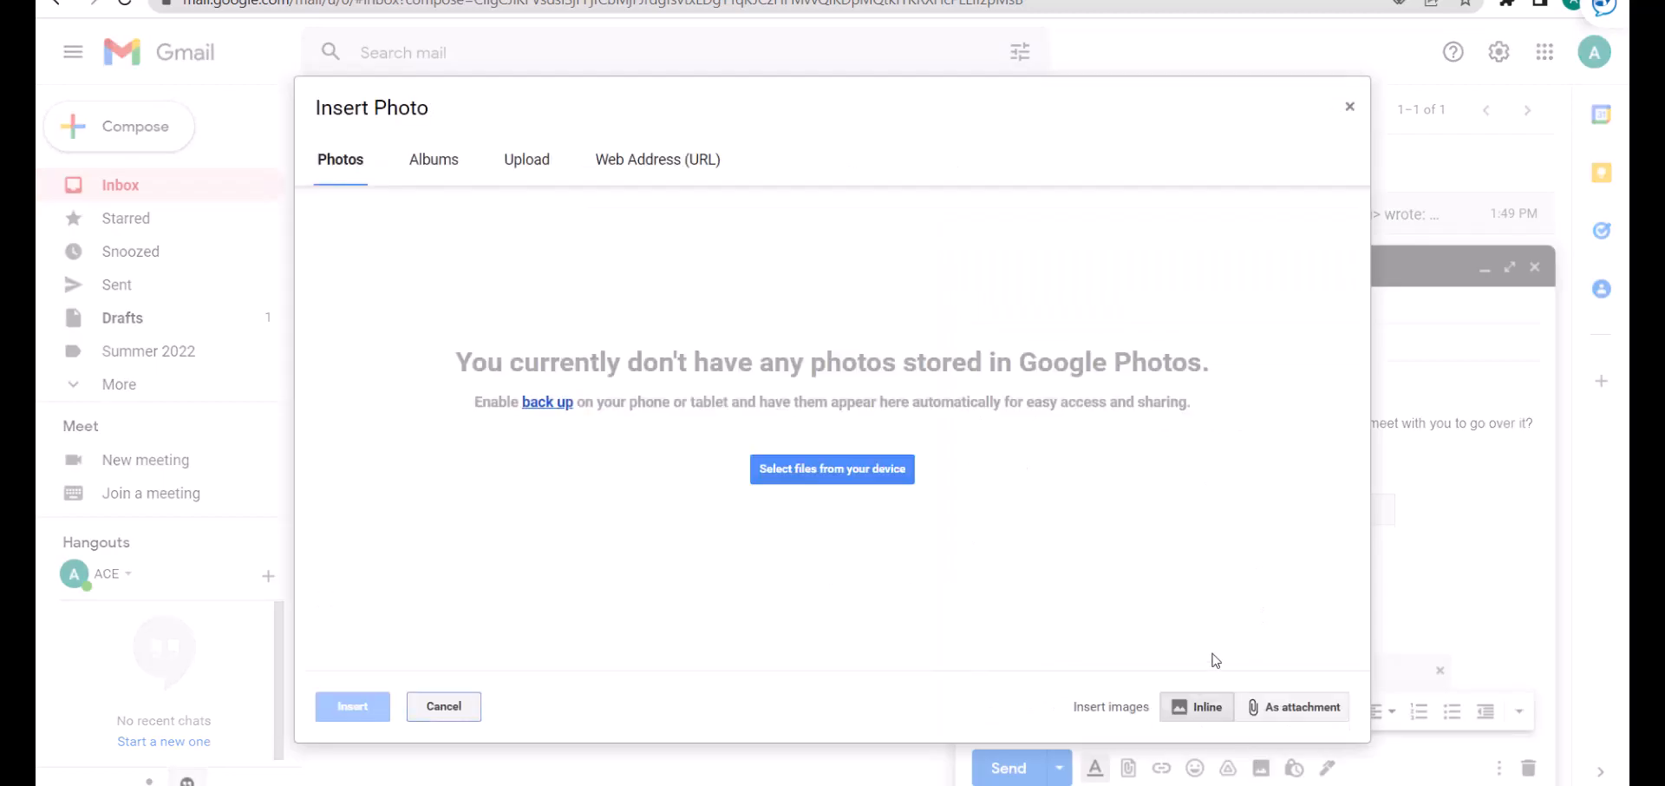
{"action": "left_click", "coordinate": [866, 482]}
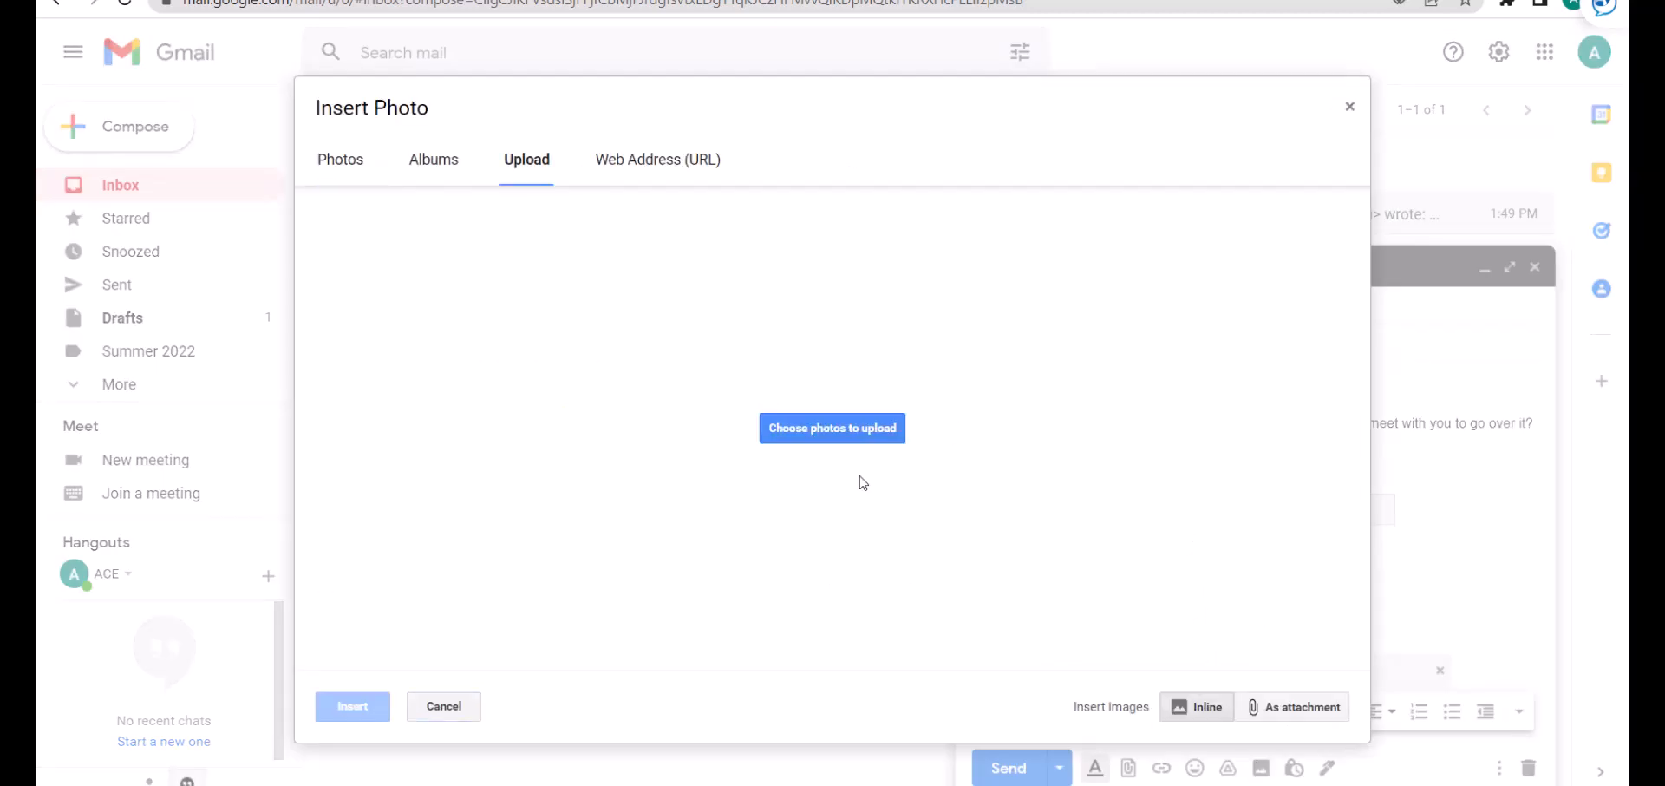
{"action": "left_click", "coordinate": [862, 479]}
{"action": "left_click", "coordinate": [397, 186]}
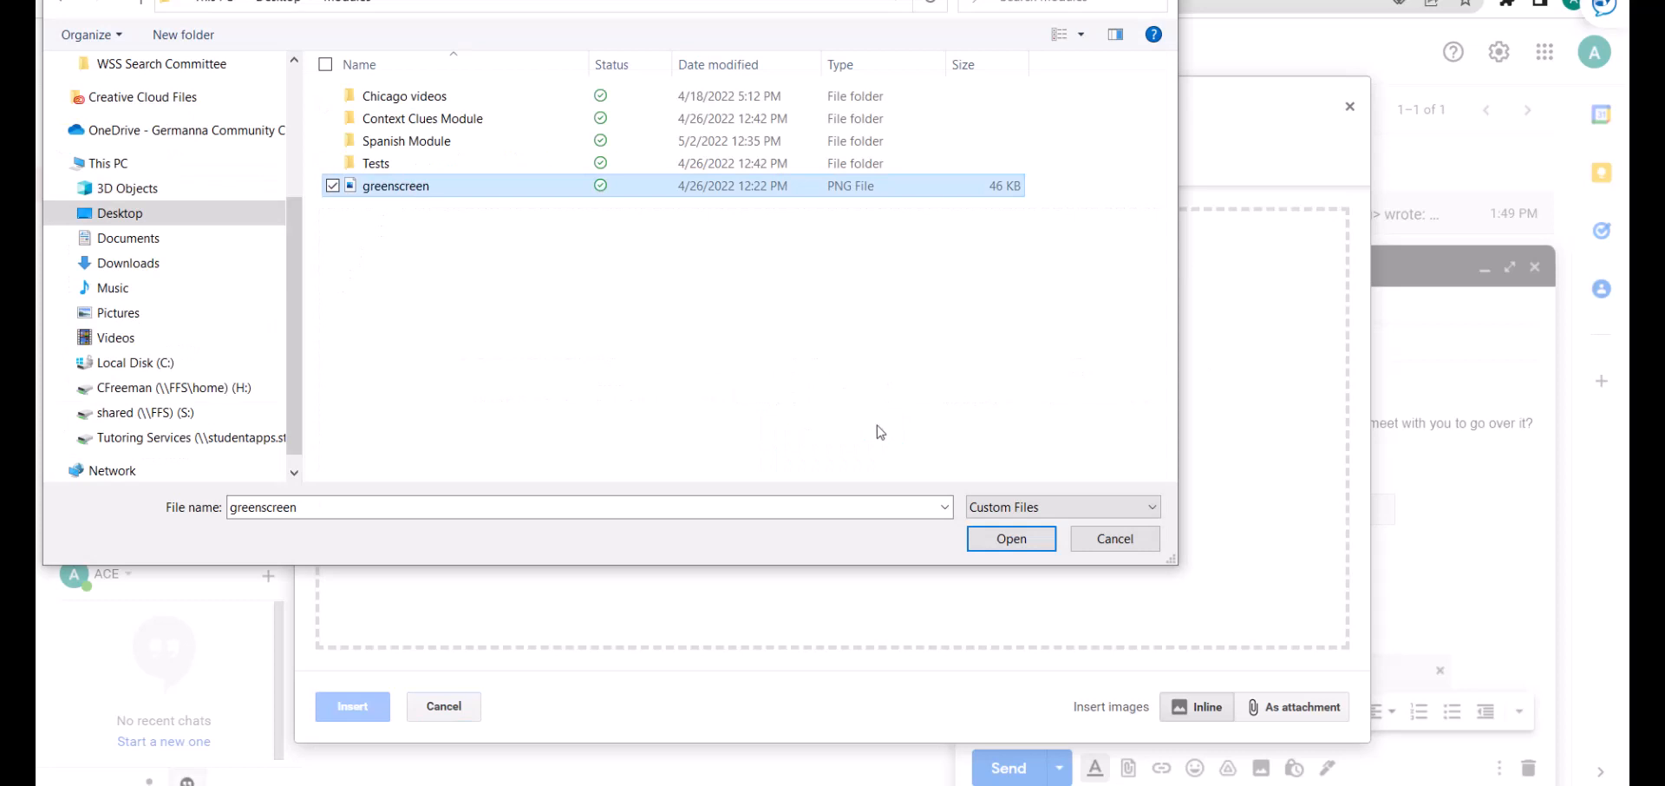
{"action": "left_click", "coordinate": [1013, 539]}
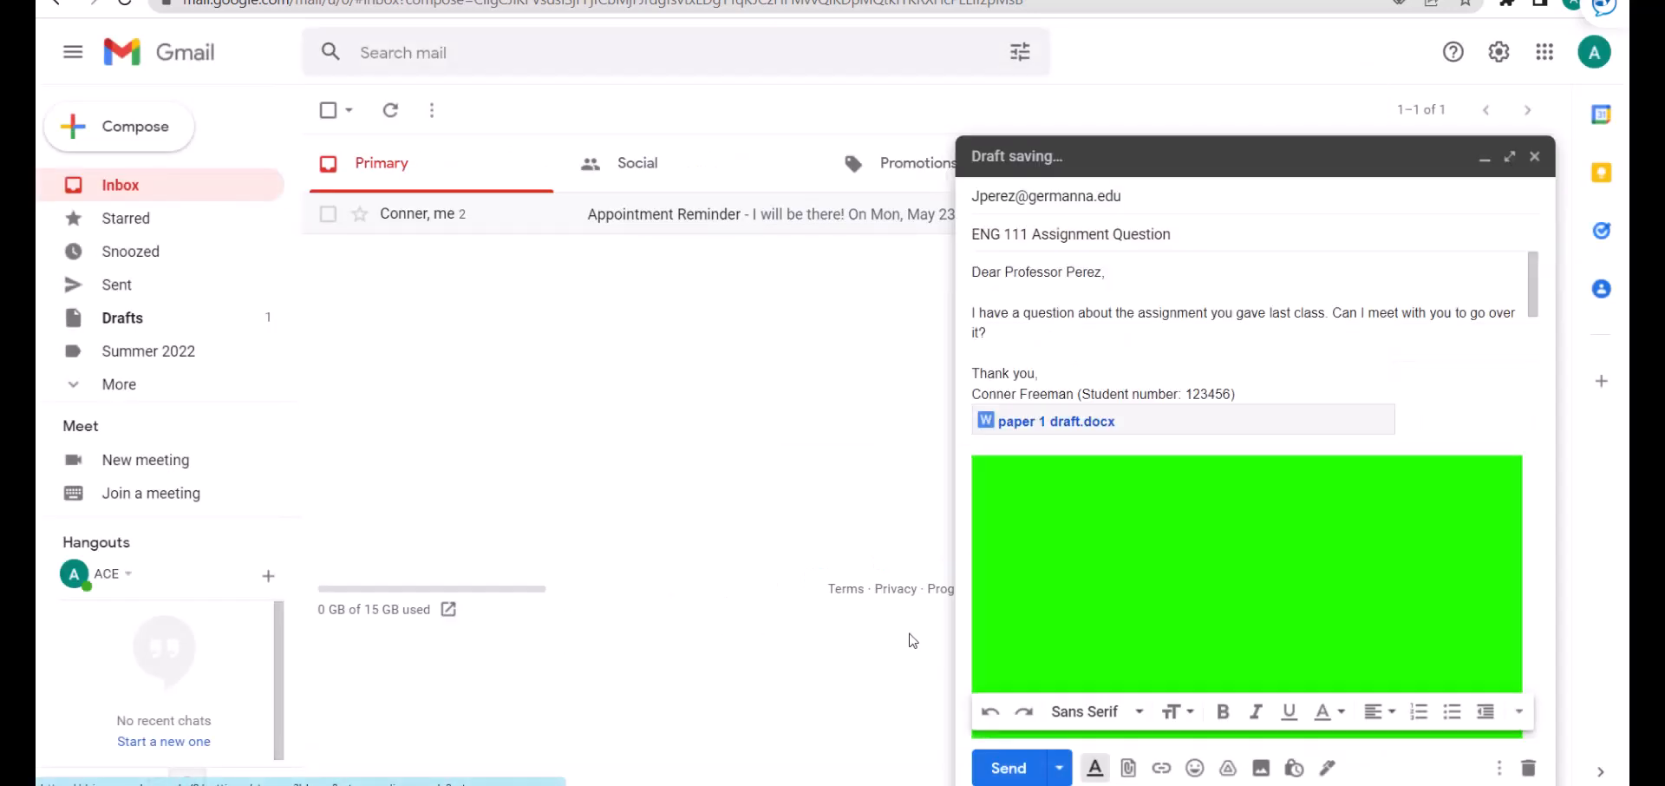
Shrink the inline green image by its corner handle and close the draft.
{"action": "left_click", "coordinate": [1364, 565]}
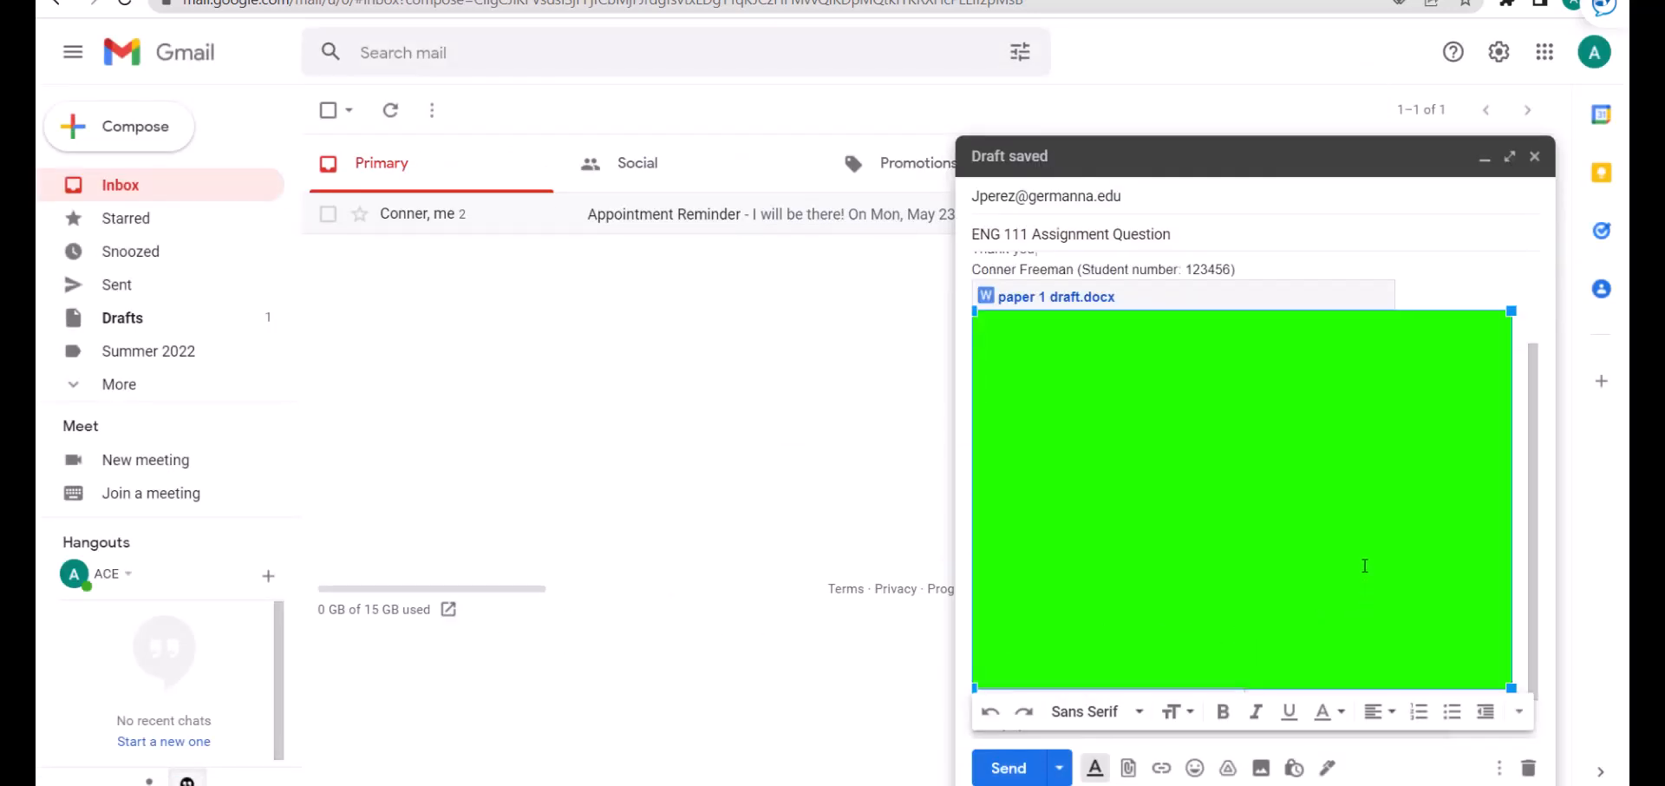
{"action": "left_click_drag", "start_coordinate": [1516, 304], "coordinate": [1221, 542]}
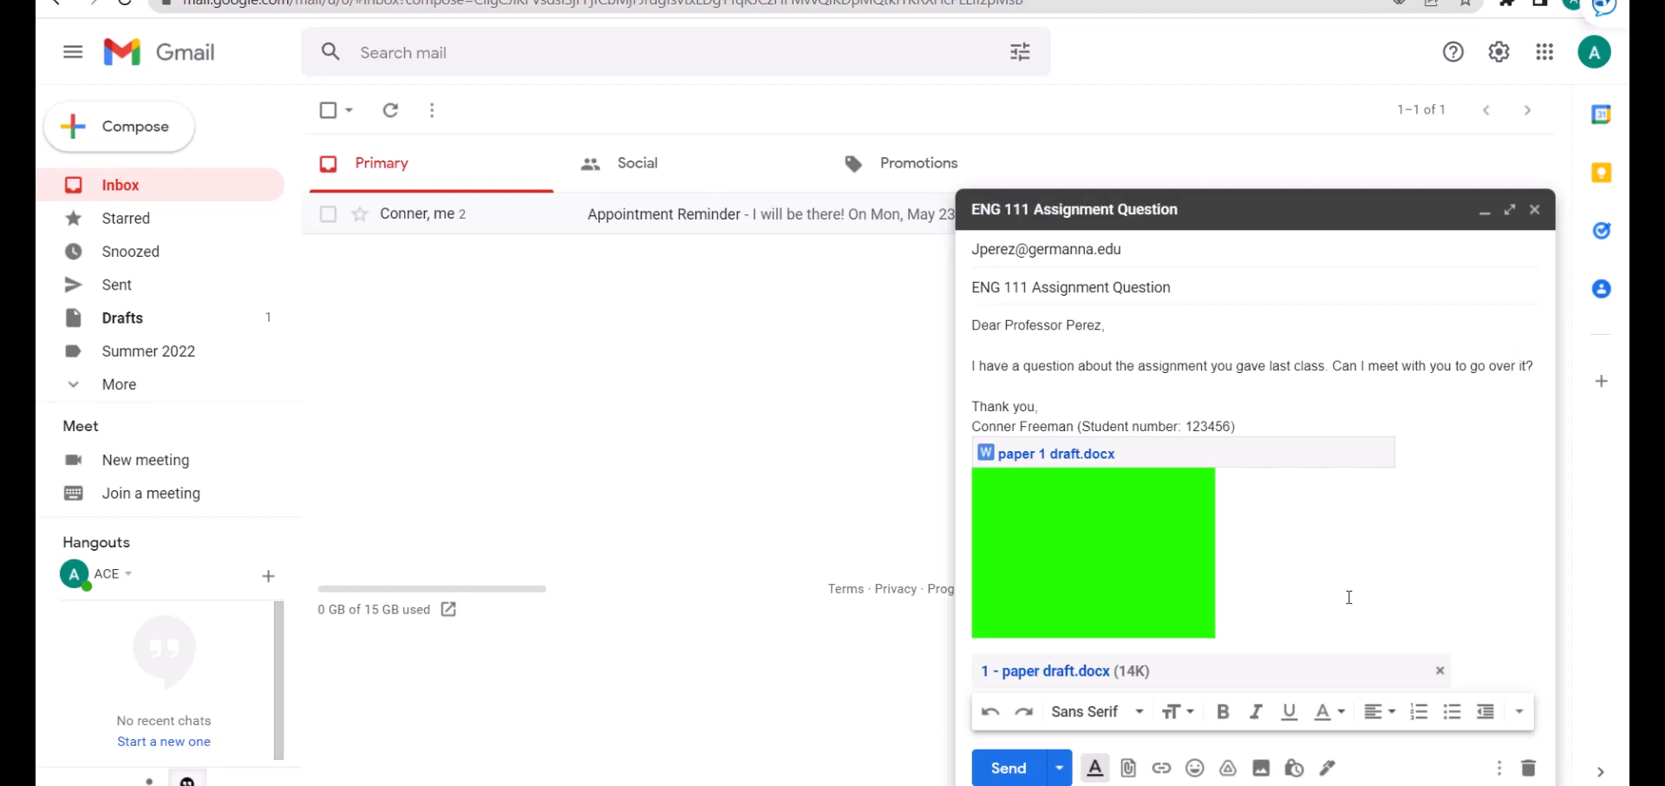
{"action": "left_click", "coordinate": [1533, 211]}
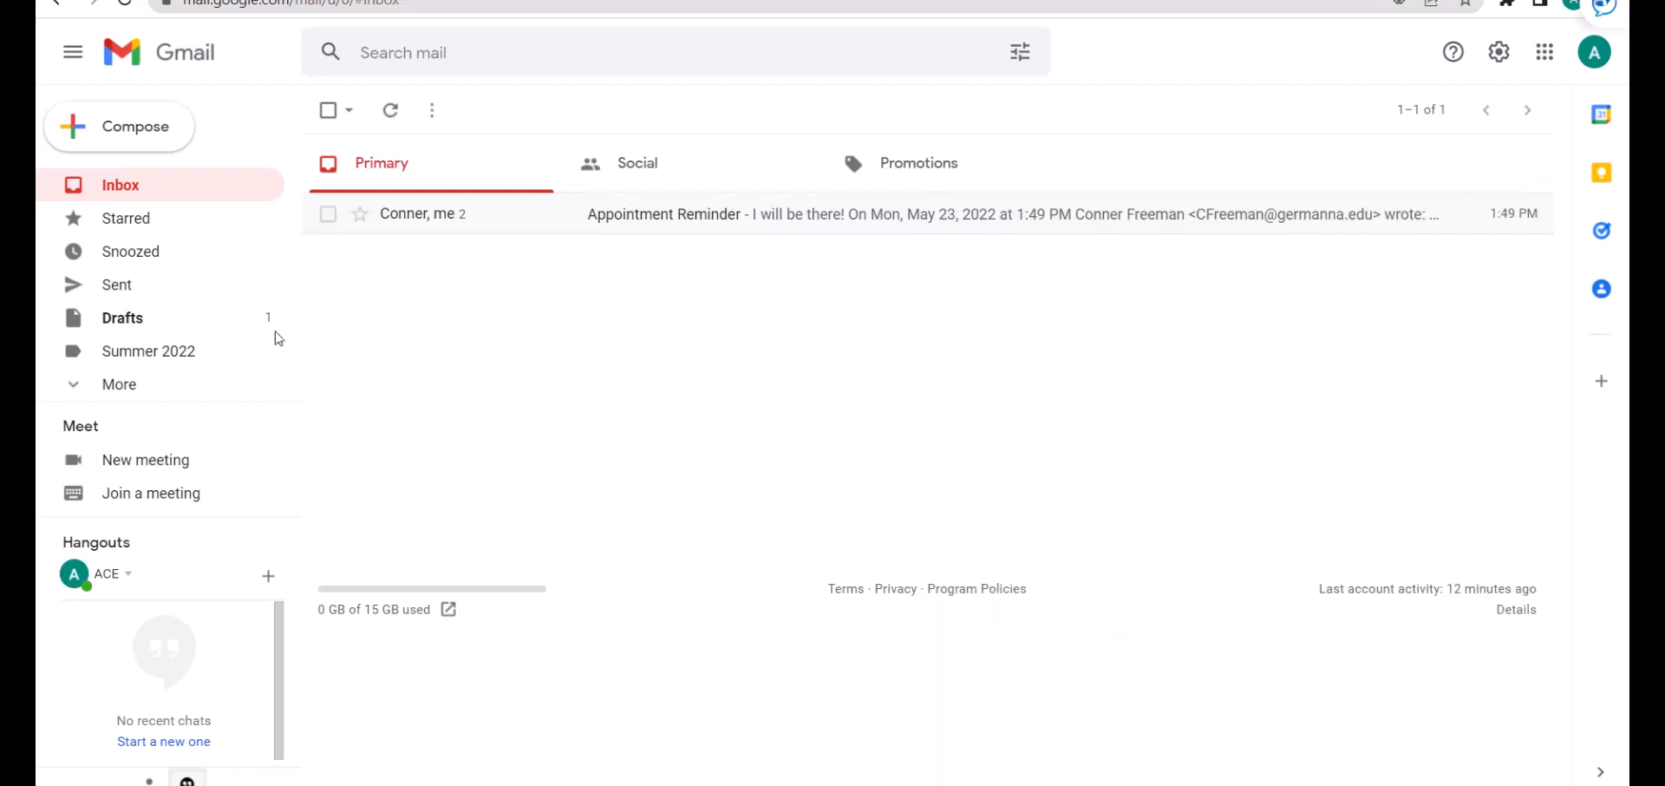
From the Drafts folder, open the ENG 111 Assignment Question draft in the compose window.
{"action": "left_click", "coordinate": [217, 330]}
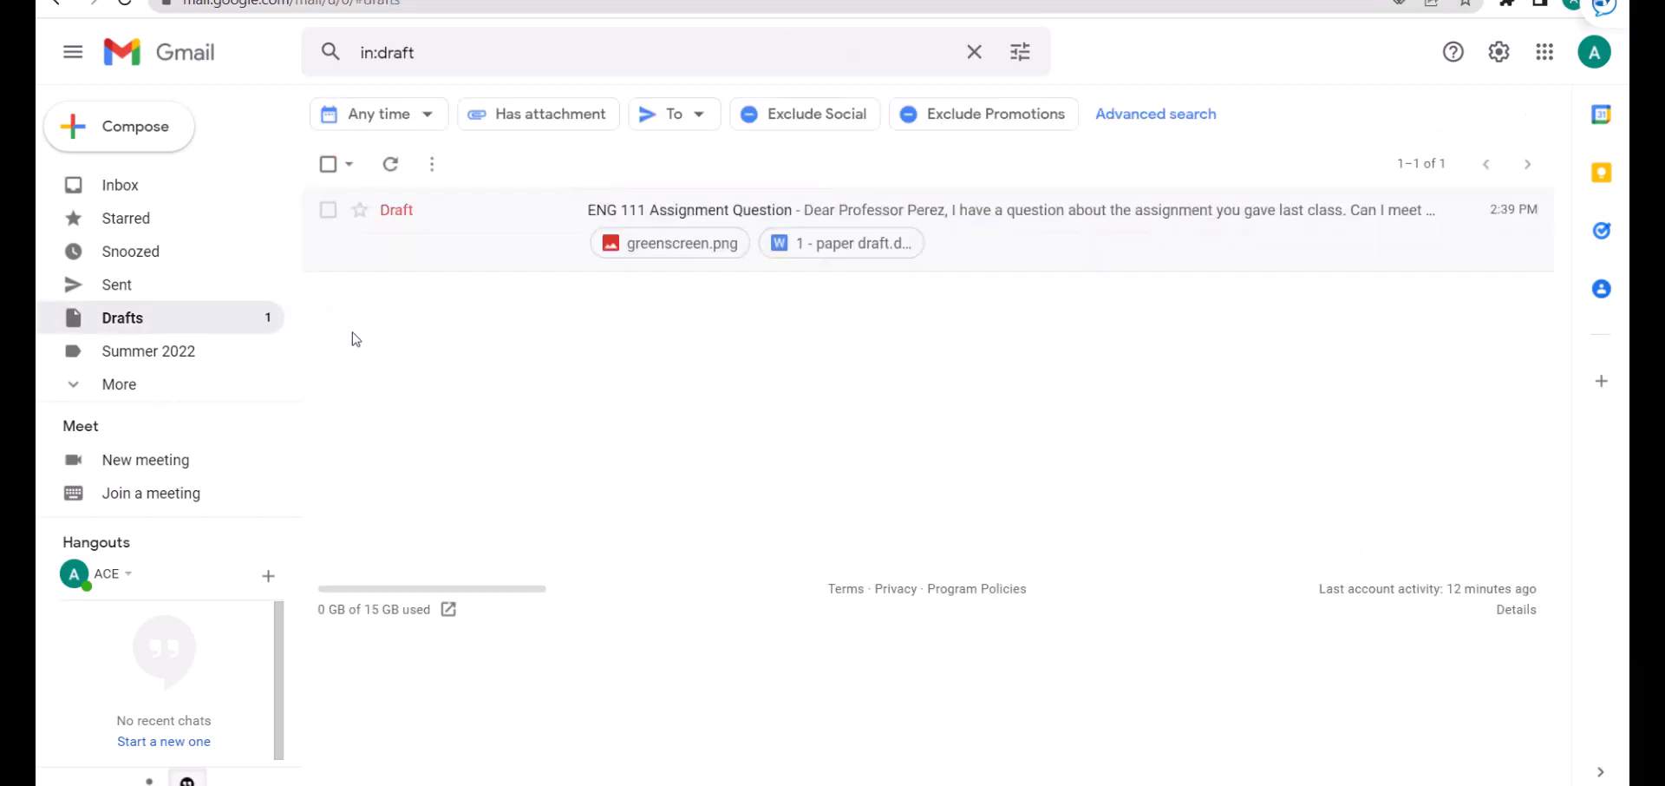
{"action": "left_click", "coordinate": [523, 252]}
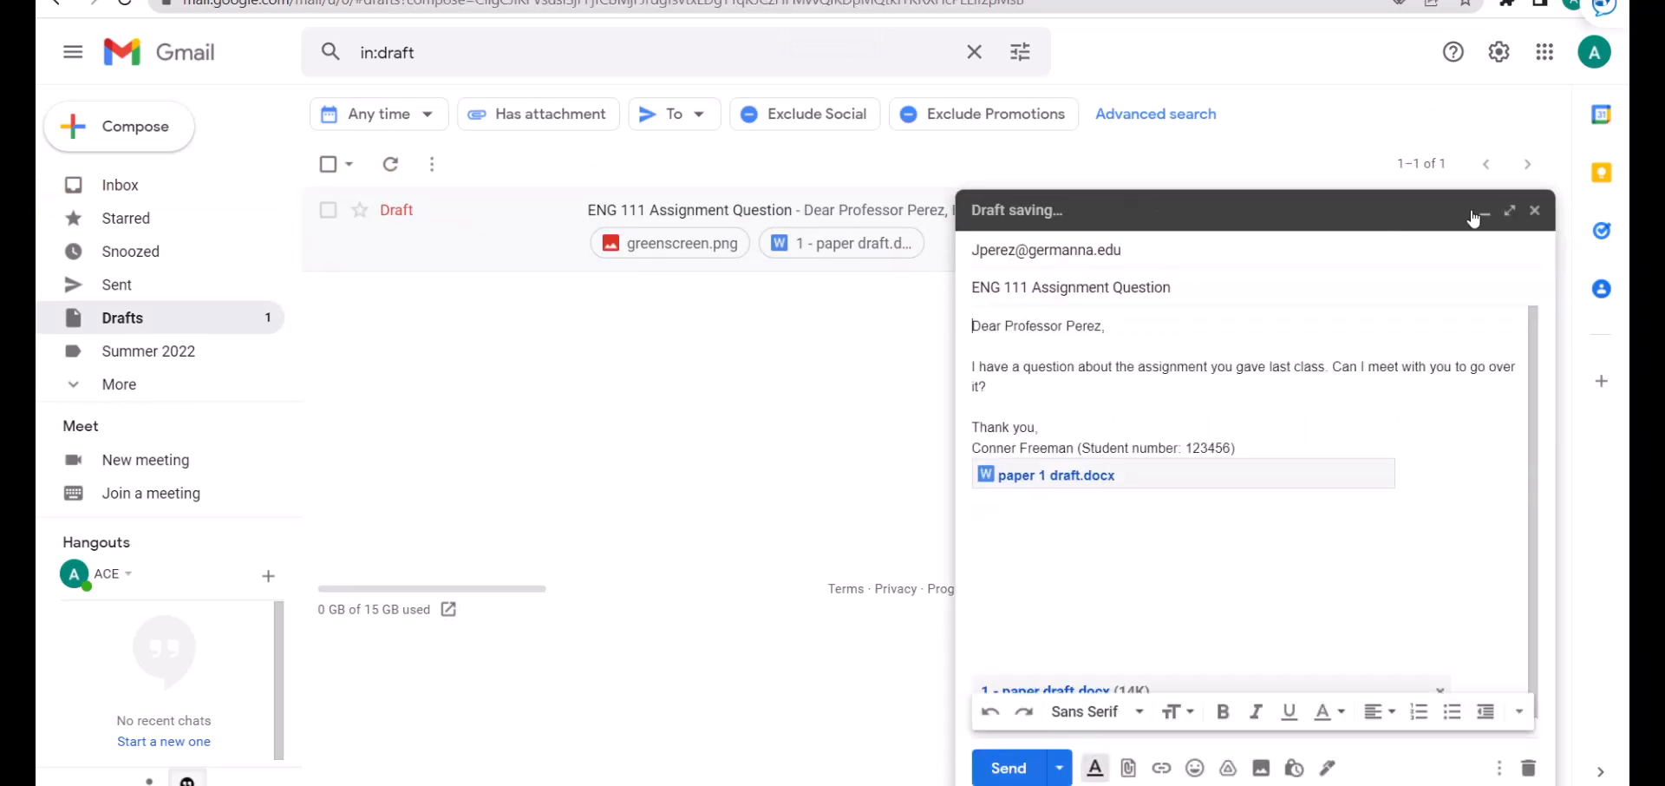
{"action": "left_click", "coordinate": [1534, 210]}
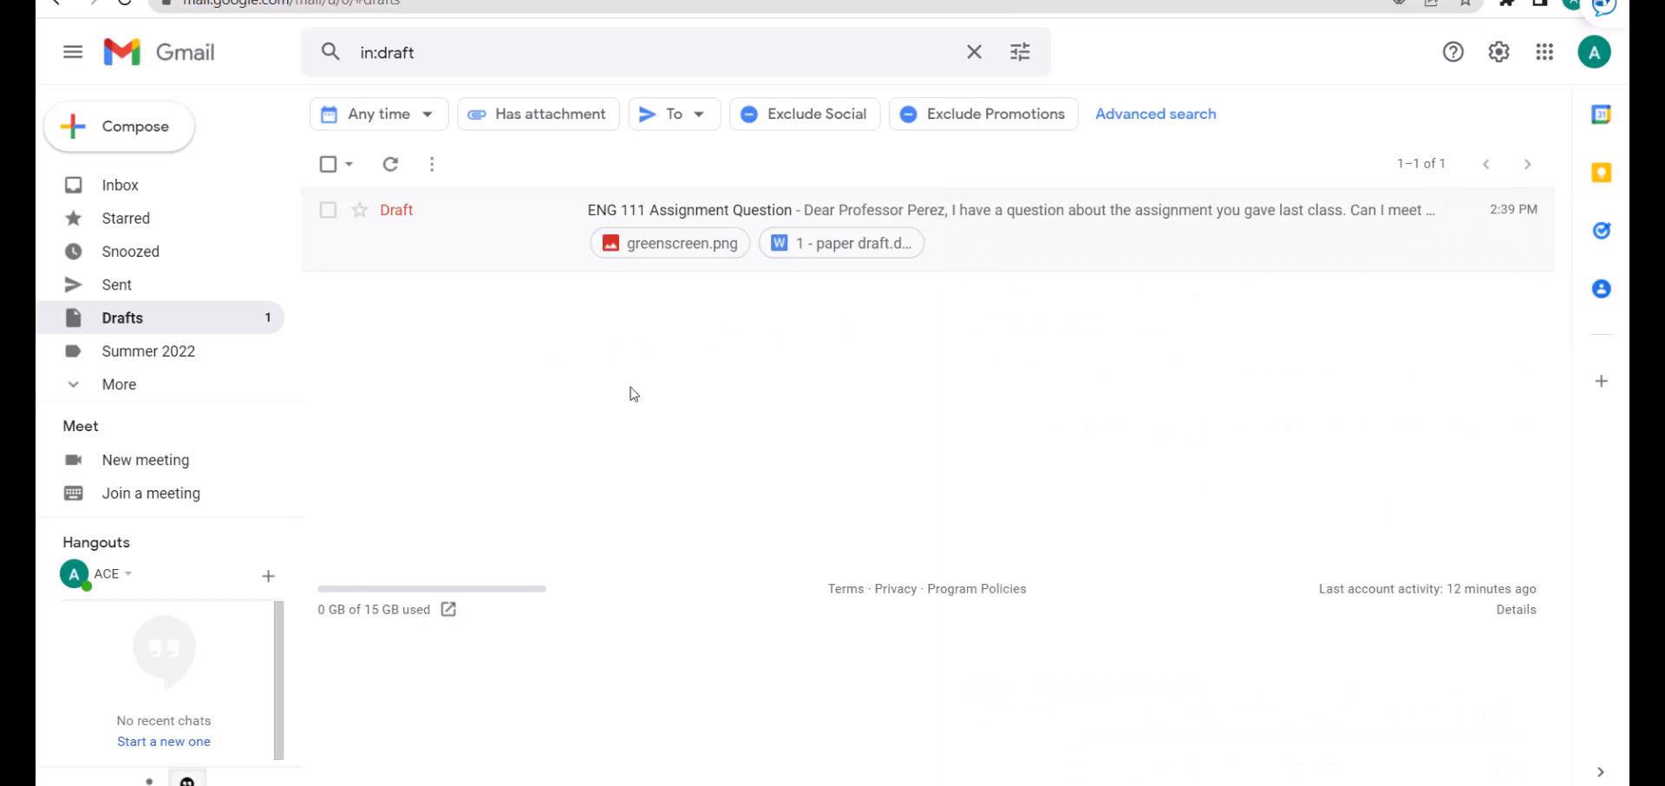
{"action": "left_click", "coordinate": [328, 210]}
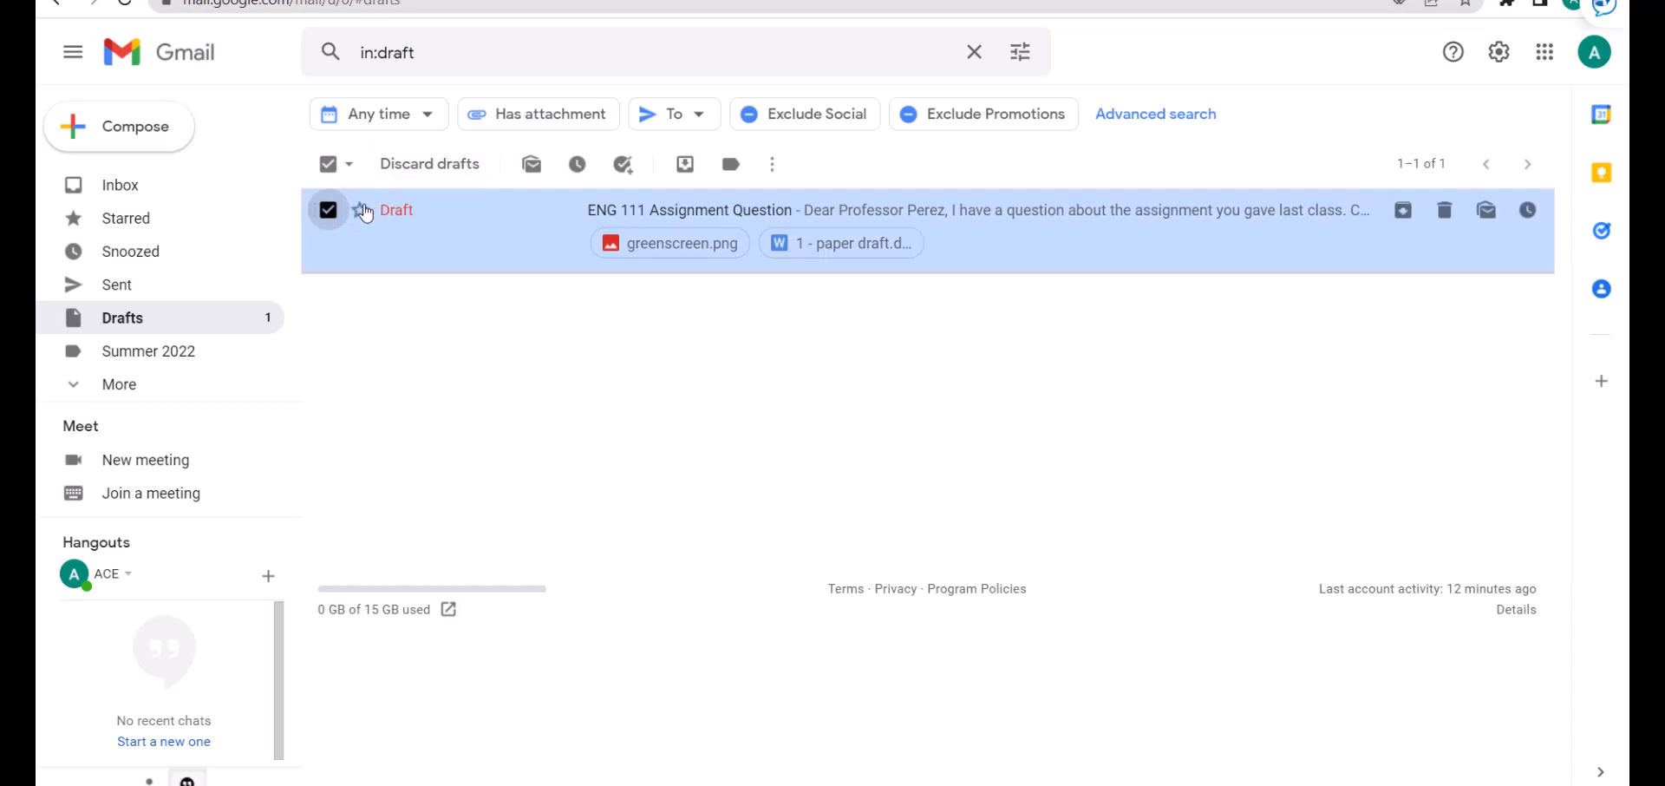
{"action": "left_click", "coordinate": [323, 217]}
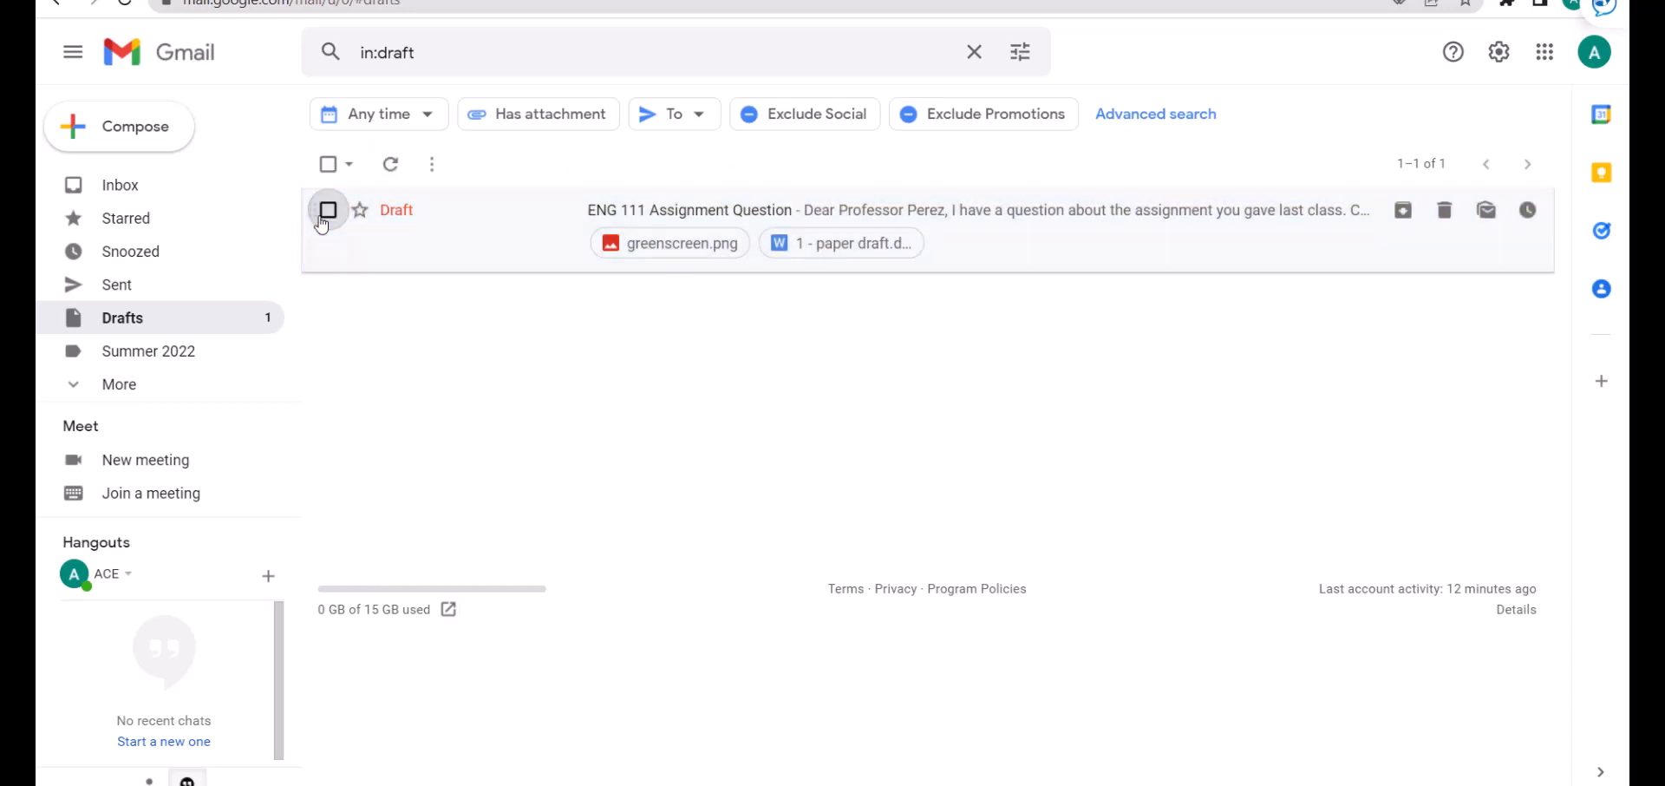
{"action": "left_click", "coordinate": [402, 246]}
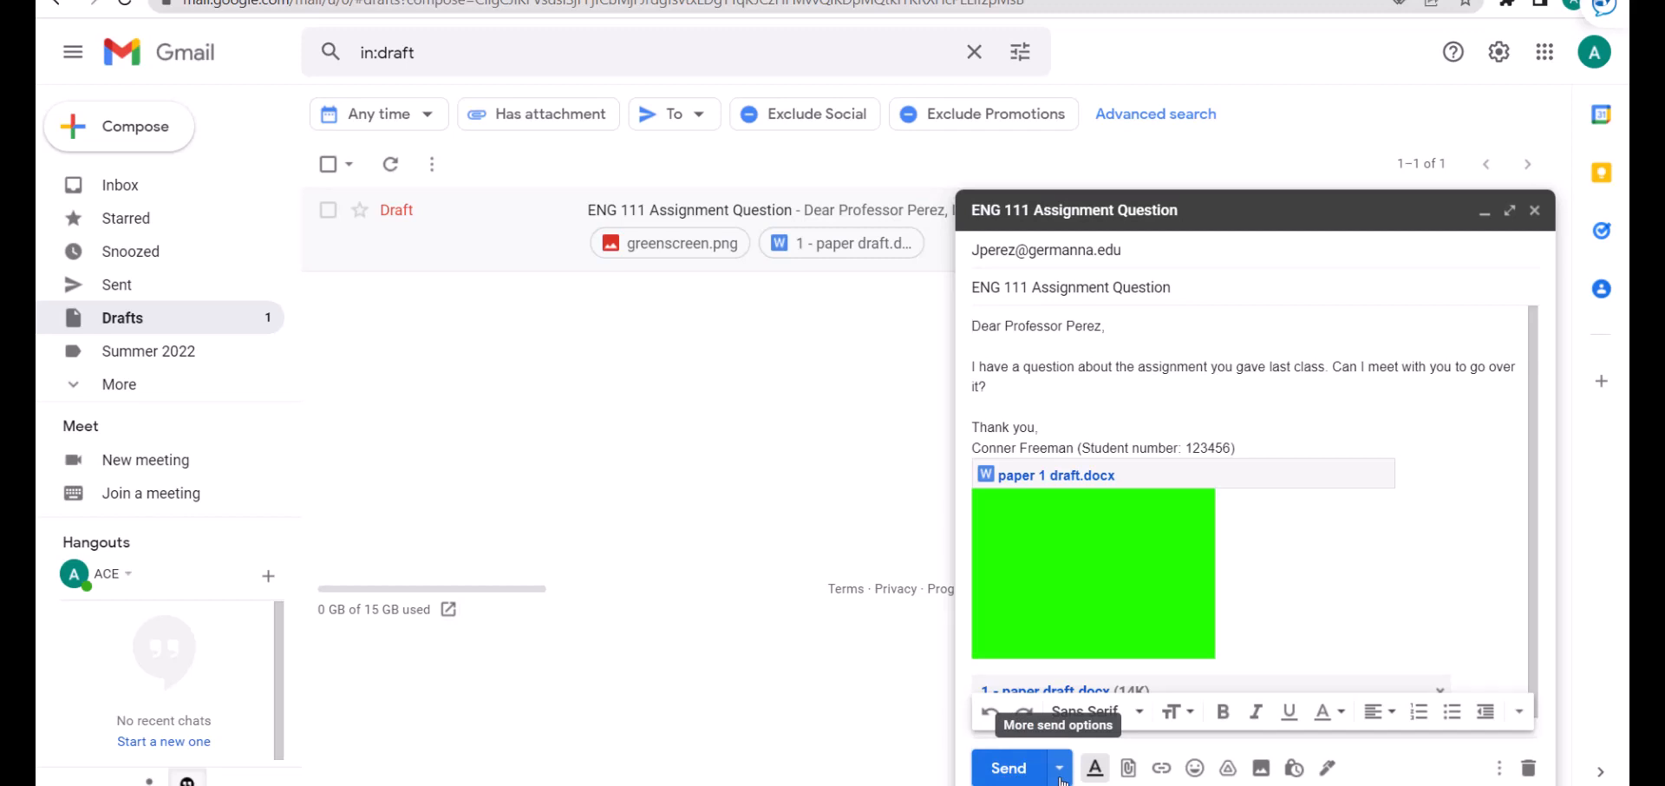
Schedule the ENG 111 email for a custom date of May 30, then sign out of Google.
{"action": "left_click", "coordinate": [1060, 772]}
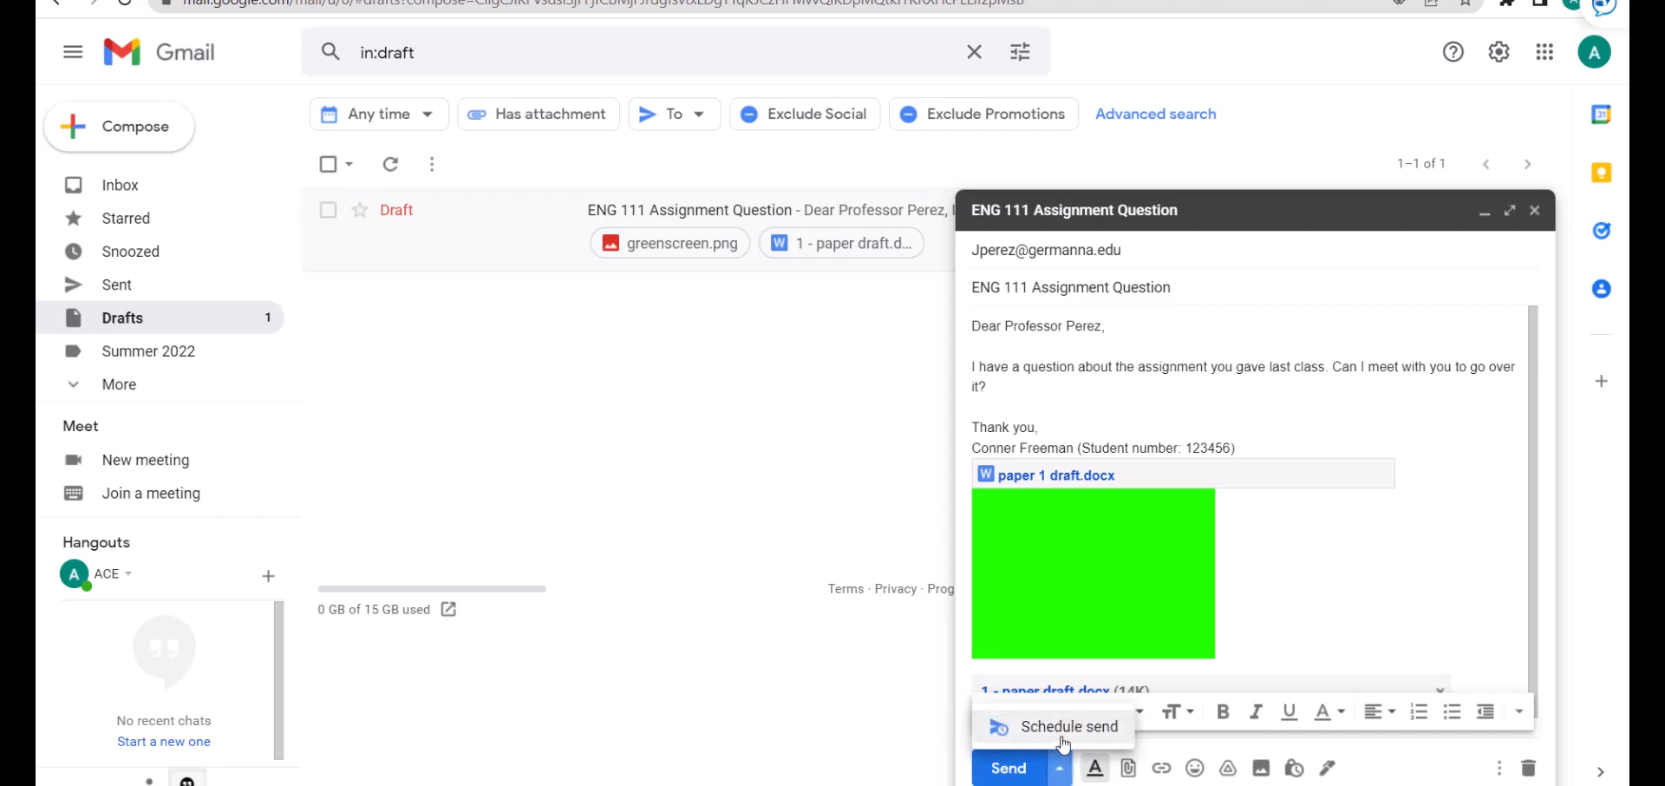
{"action": "left_click", "coordinate": [1064, 741]}
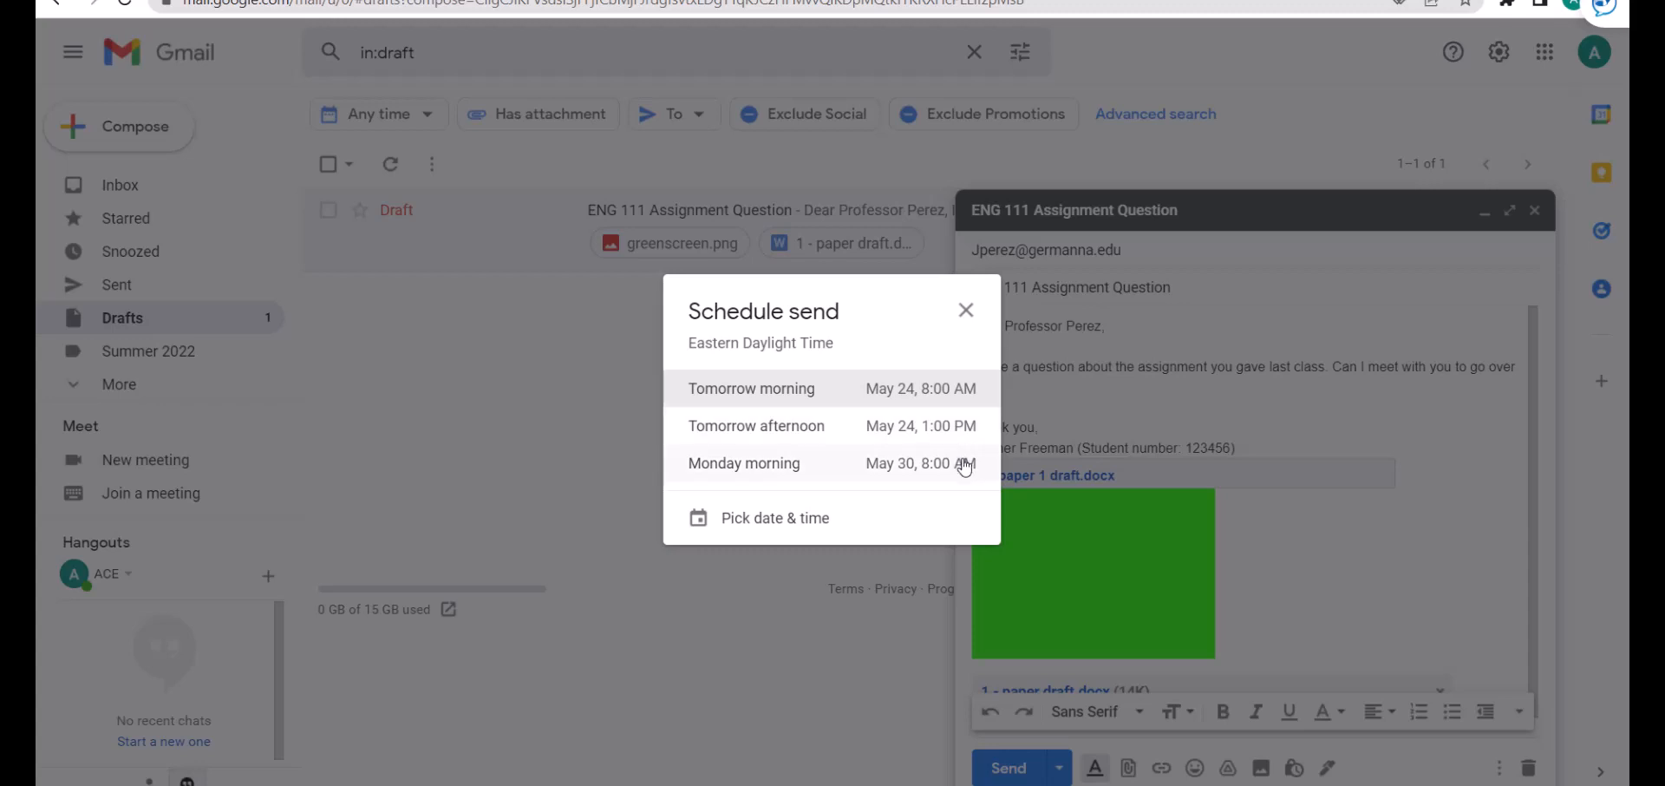
{"action": "left_click", "coordinate": [798, 521]}
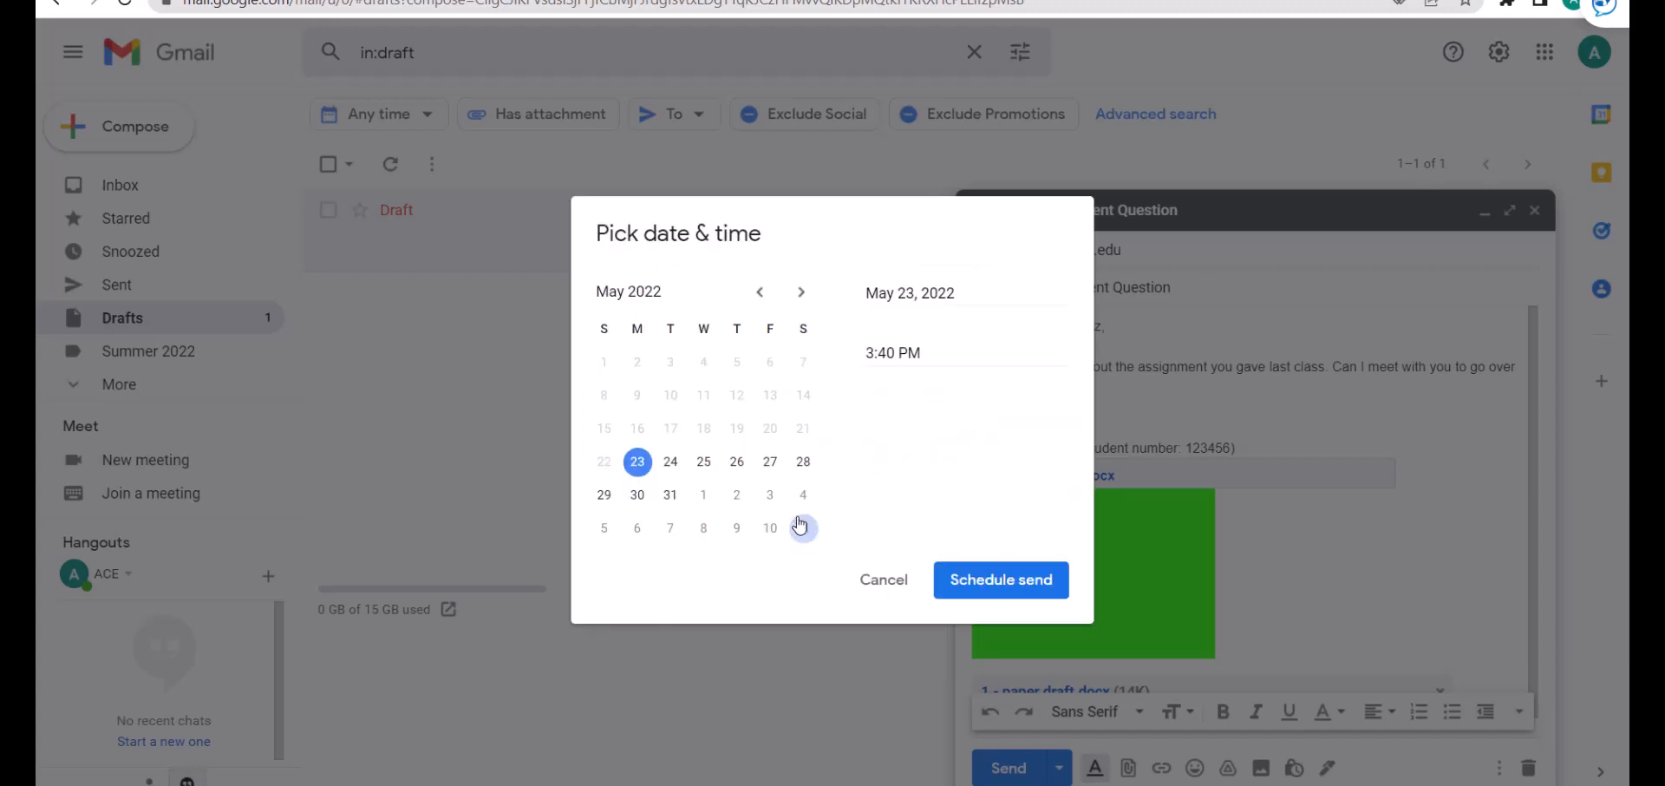
{"action": "left_click", "coordinate": [642, 501]}
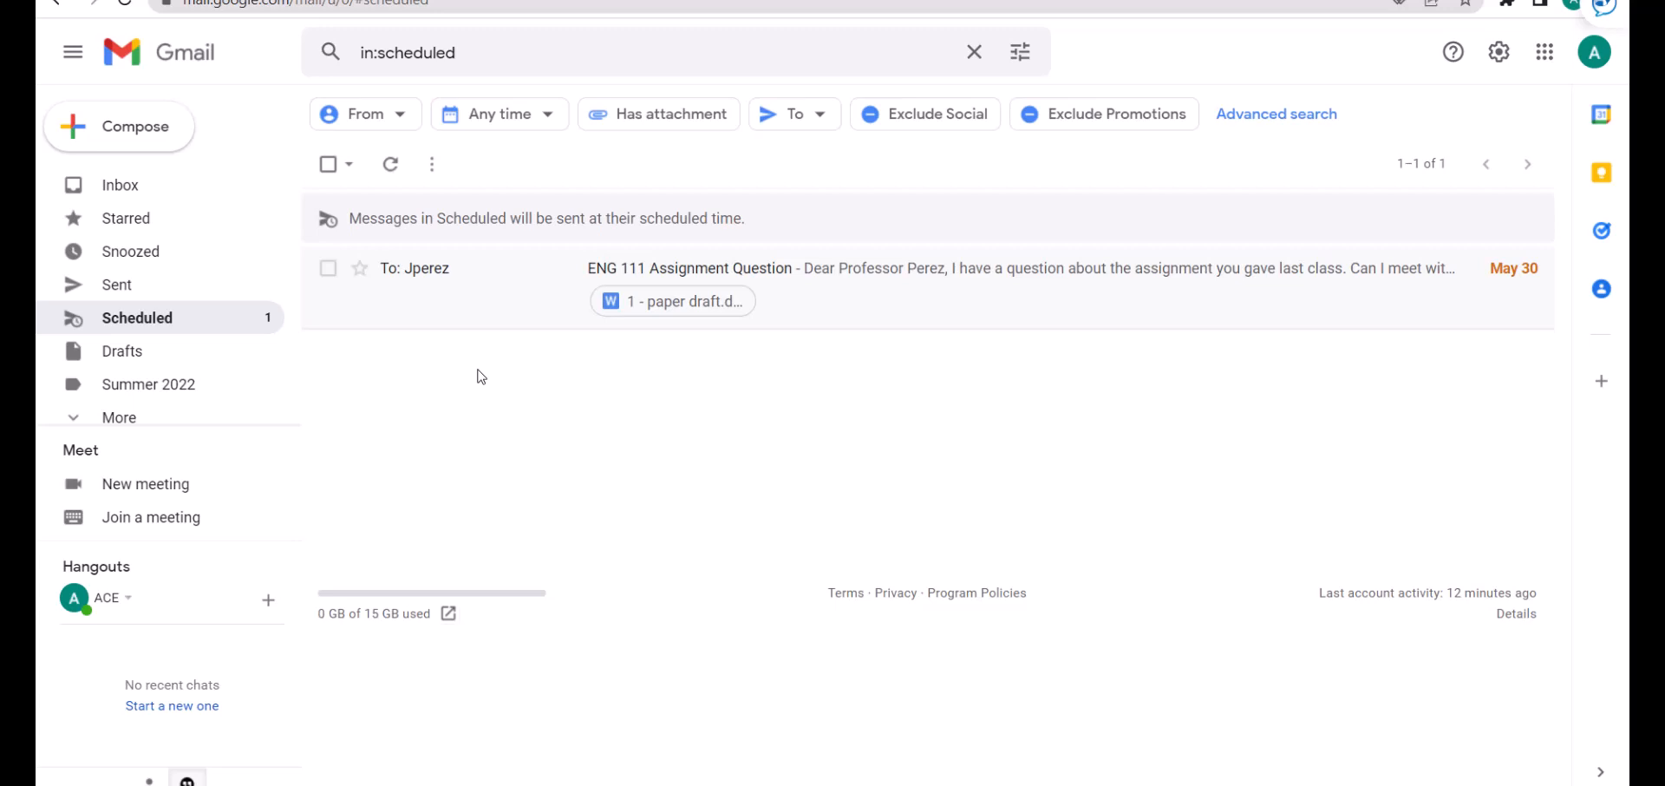
{"action": "left_click", "coordinate": [1594, 53]}
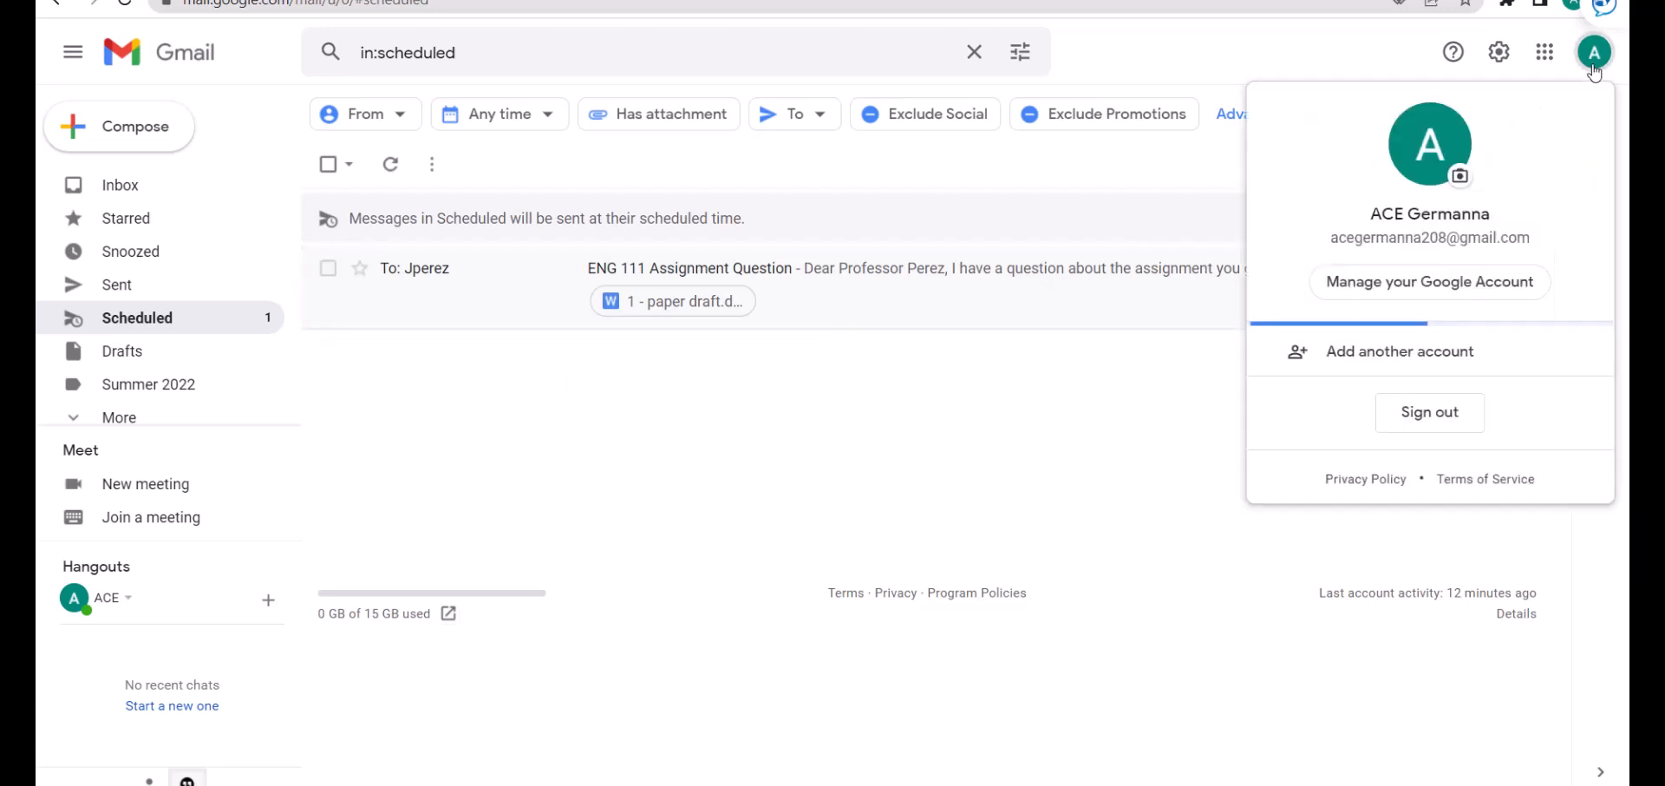
{"action": "left_click", "coordinate": [1432, 415]}
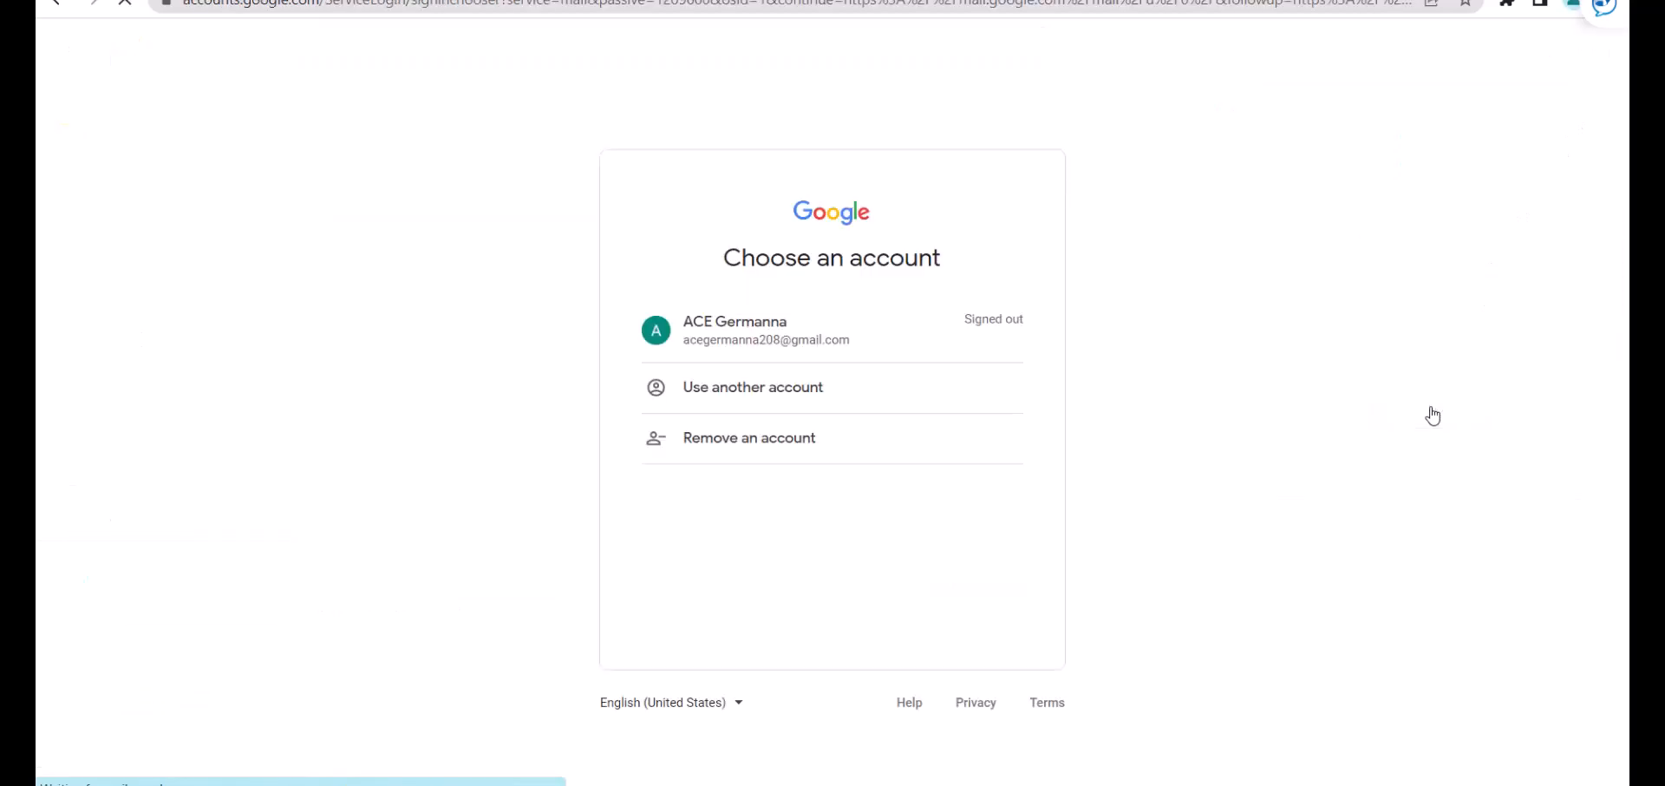